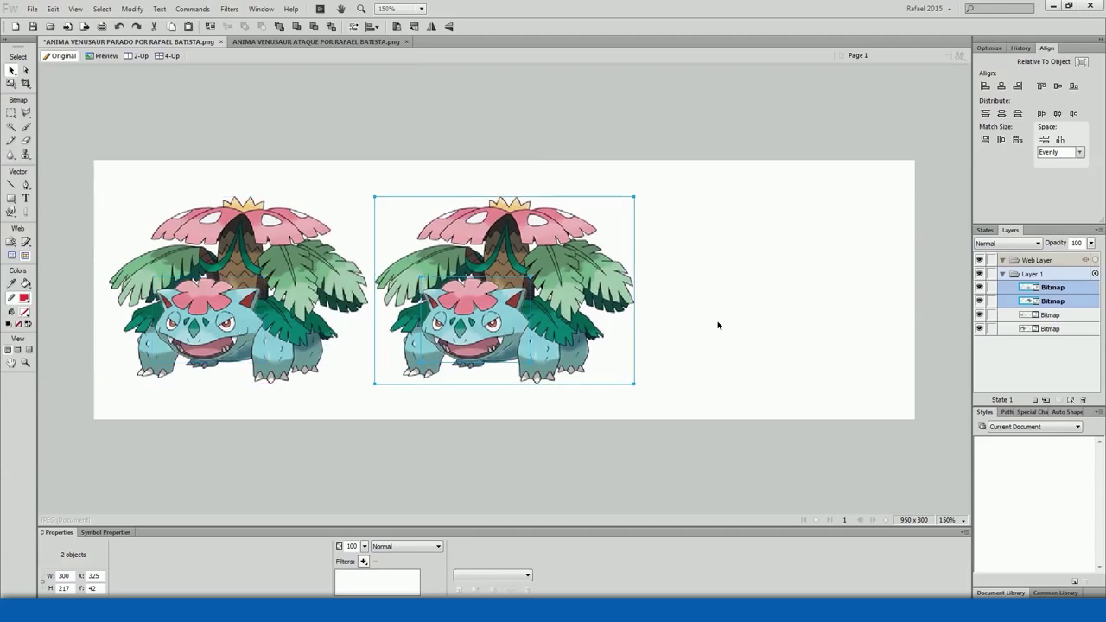
Zoom in on the front leg and Pen-trace the missing leg over the white gap
{"action": "key", "text": "ctrl+equal"}
{"action": "key", "text": "ctrl+equal"}
{"action": "scroll", "coordinate": [291, 335], "scroll_direction": "down", "scroll_amount": 1}
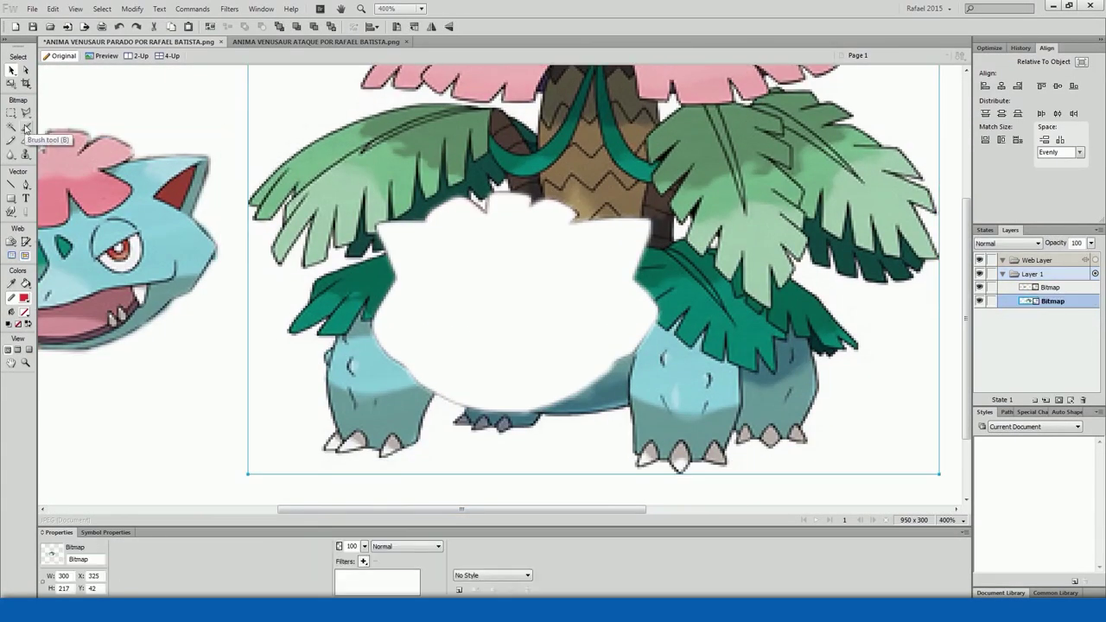
{"action": "left_click", "coordinate": [26, 184]}
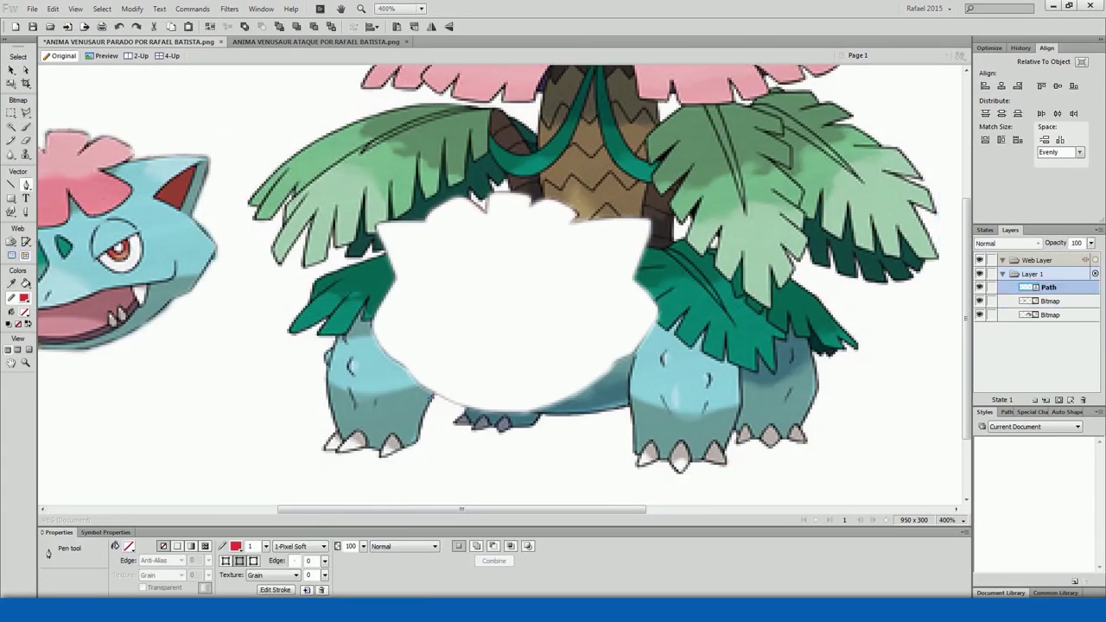
{"action": "left_click", "coordinate": [432, 396]}
{"action": "left_click", "coordinate": [10, 69]}
{"action": "left_click", "coordinate": [377, 476]}
{"action": "key", "text": "ctrl+equal"}
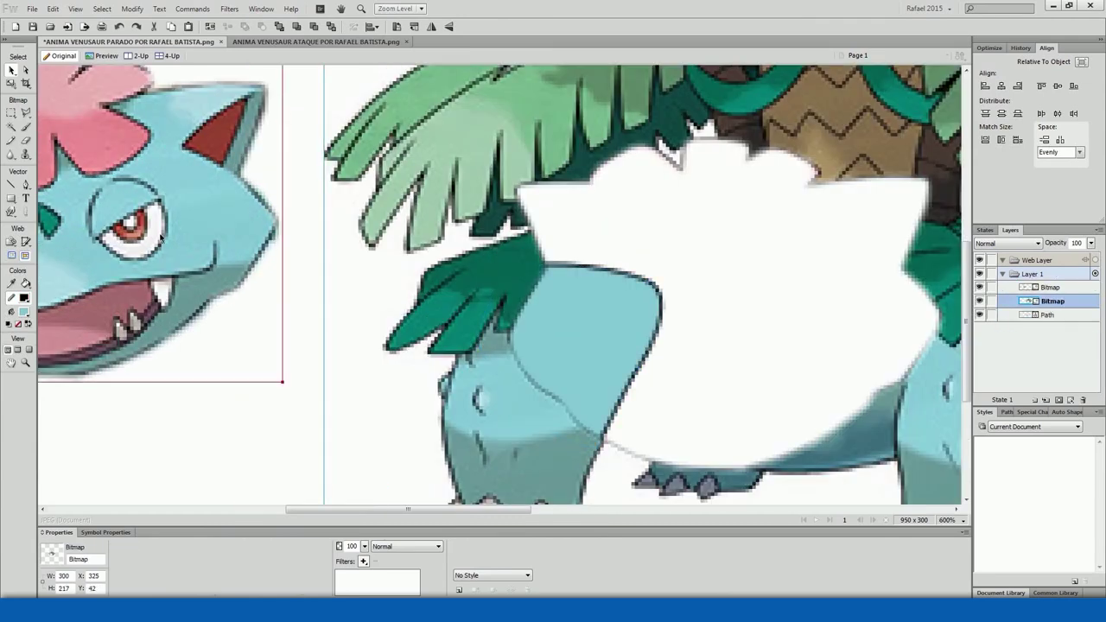
{"action": "key", "text": "b"}
{"action": "key", "text": "p"}
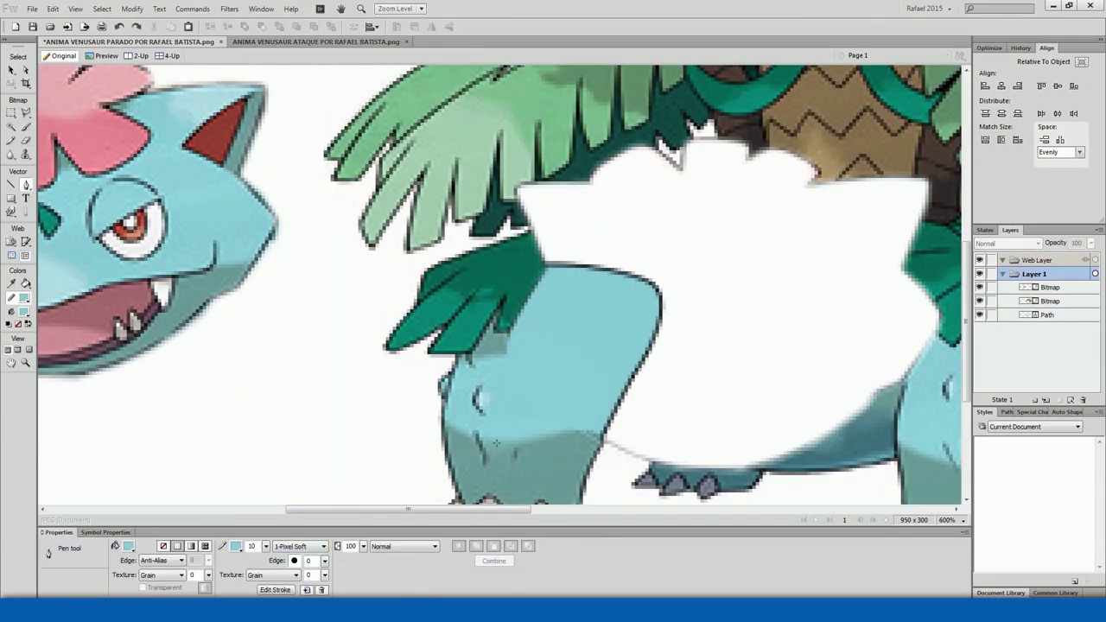
{"action": "left_click_drag", "start_coordinate": [570, 430], "coordinate": [520, 457]}
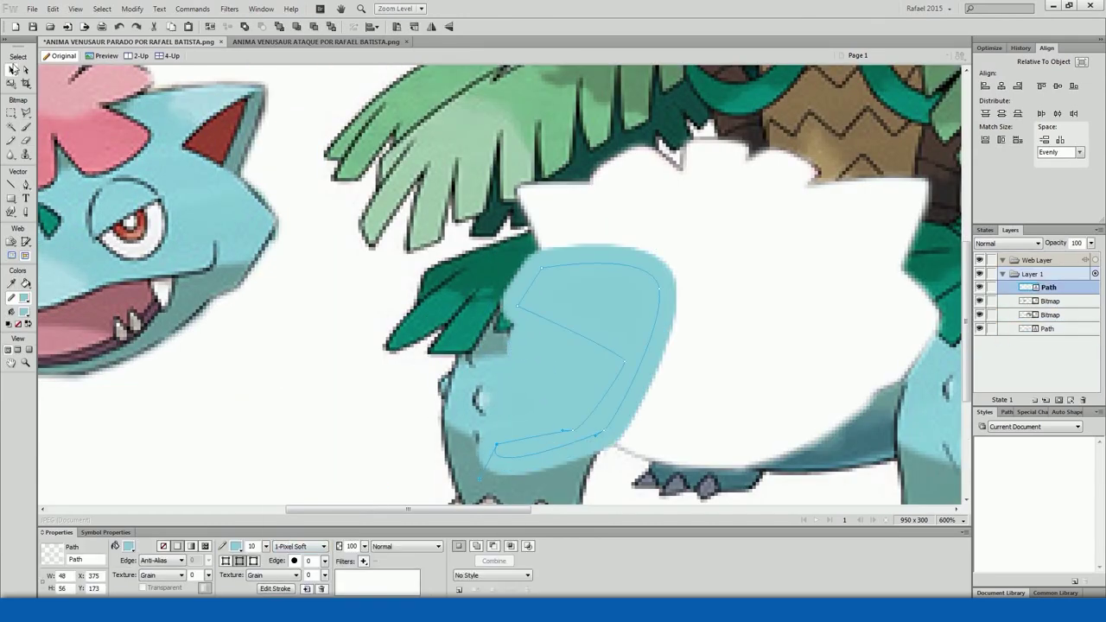
Fill the leg shape with darker teal and reshape its upper edge
{"action": "left_click", "coordinate": [129, 546]}
{"action": "left_click", "coordinate": [488, 345]}
{"action": "left_click_drag", "start_coordinate": [615, 322], "coordinate": [568, 364]}
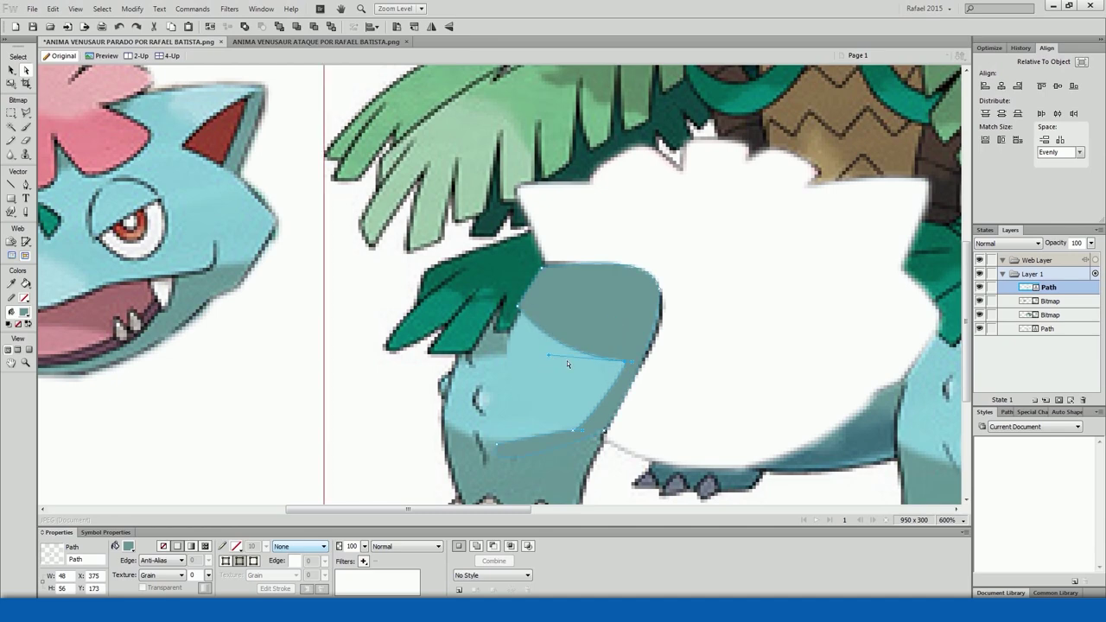
{"action": "scroll", "coordinate": [498, 380], "scroll_direction": "down", "scroll_amount": 3}
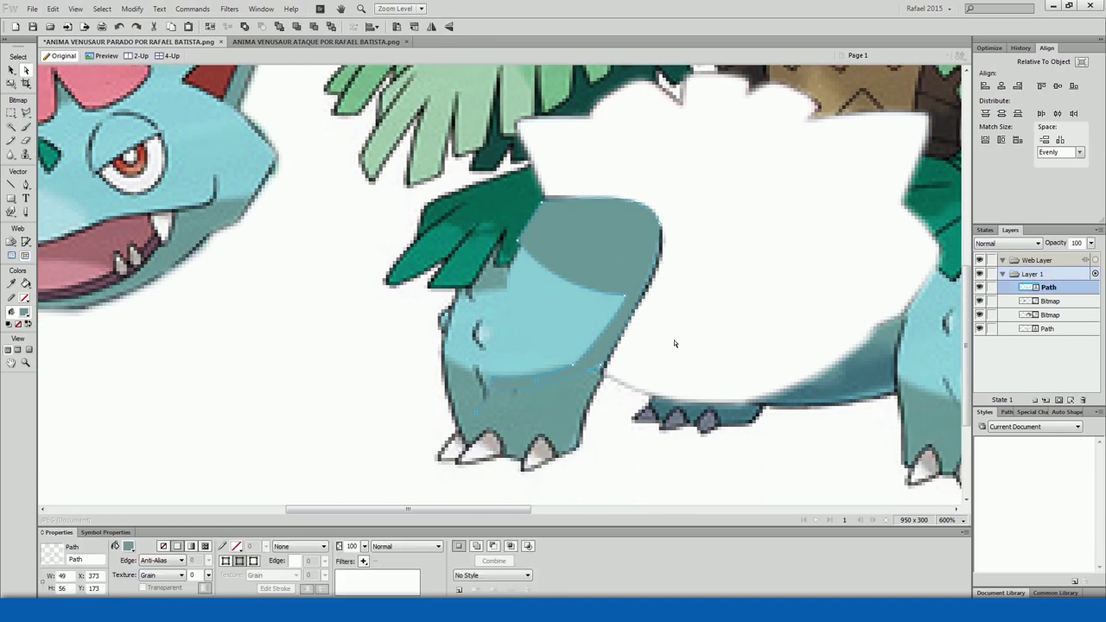
Give the leg a linear gradient fill with a teal stop and adjusted stop opacity
{"action": "left_click", "coordinate": [191, 547]}
{"action": "left_click", "coordinate": [300, 513]}
{"action": "left_click", "coordinate": [484, 407]}
{"action": "left_click", "coordinate": [301, 478]}
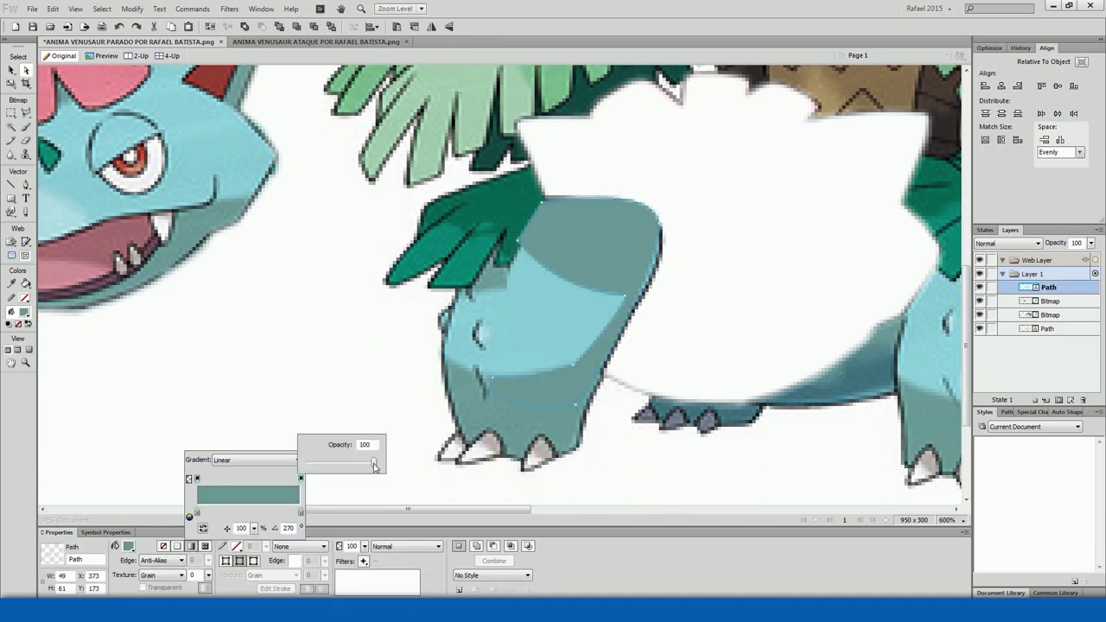
{"action": "scroll", "coordinate": [439, 424], "scroll_direction": "down", "scroll_amount": 3}
{"action": "left_click", "coordinate": [570, 400]}
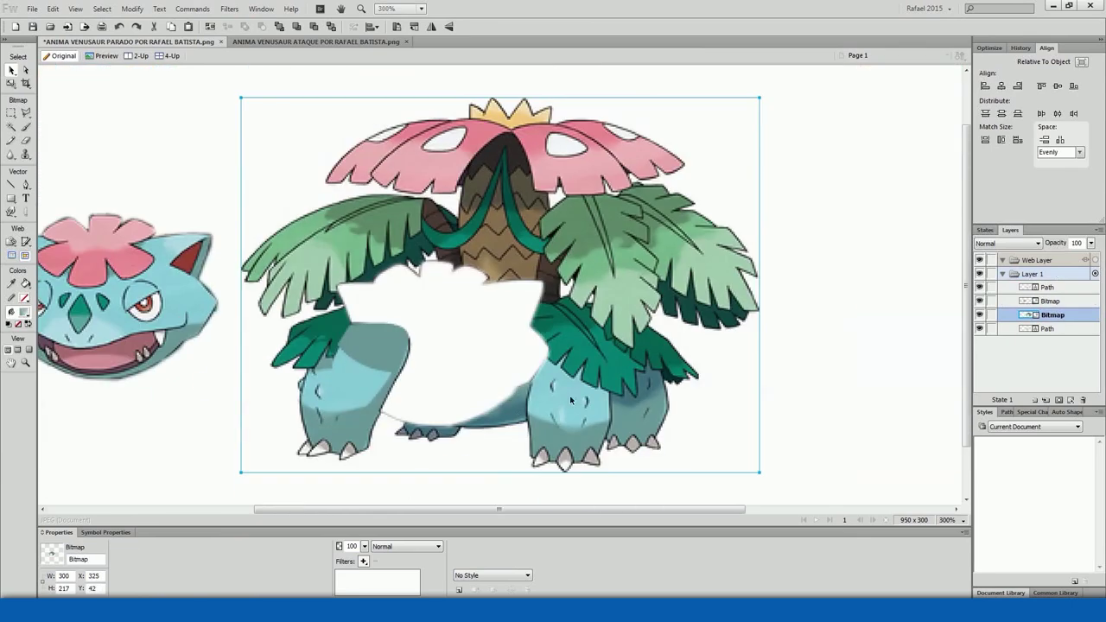
{"action": "scroll", "coordinate": [571, 400], "scroll_direction": "up", "scroll_amount": 1}
Draw a closed teal belly shape and pull its right corner out to the leaf edge
{"action": "key", "text": "p"}
{"action": "left_click", "coordinate": [546, 430]}
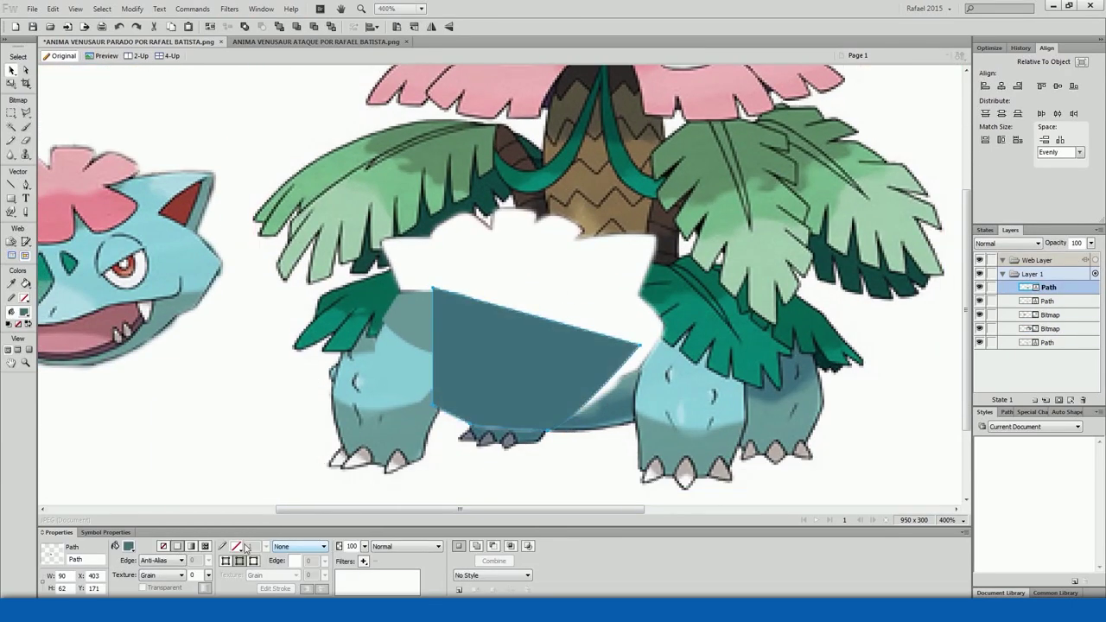
{"action": "left_click", "coordinate": [523, 360]}
{"action": "scroll", "coordinate": [545, 473], "scroll_direction": "up", "scroll_amount": 2}
{"action": "left_click", "coordinate": [529, 364]}
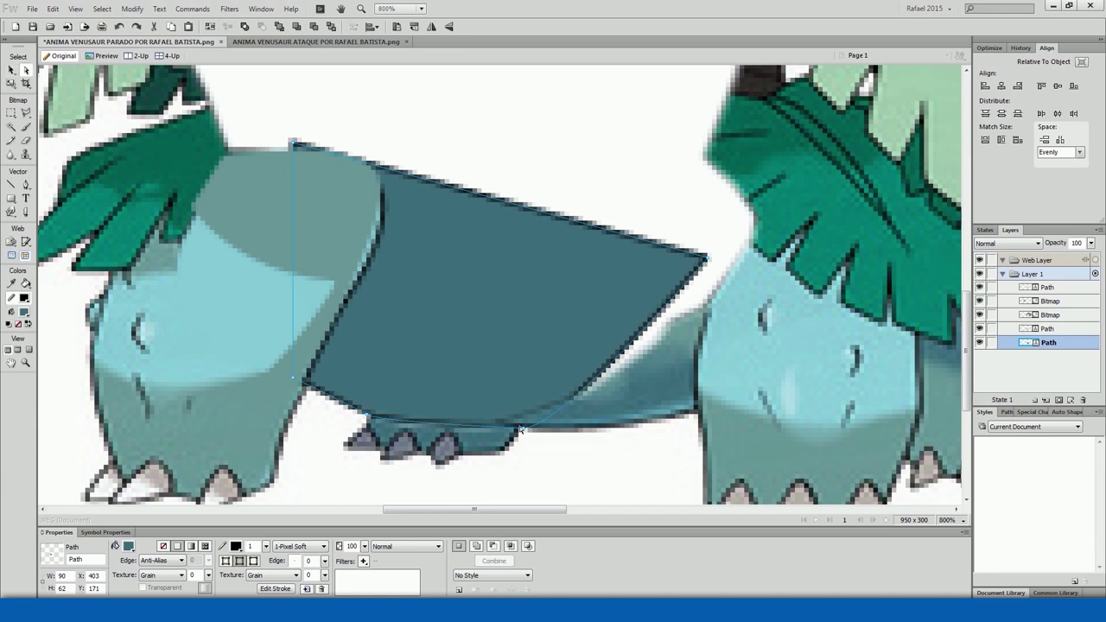
{"action": "left_click", "coordinate": [704, 262]}
{"action": "left_click", "coordinate": [708, 259]}
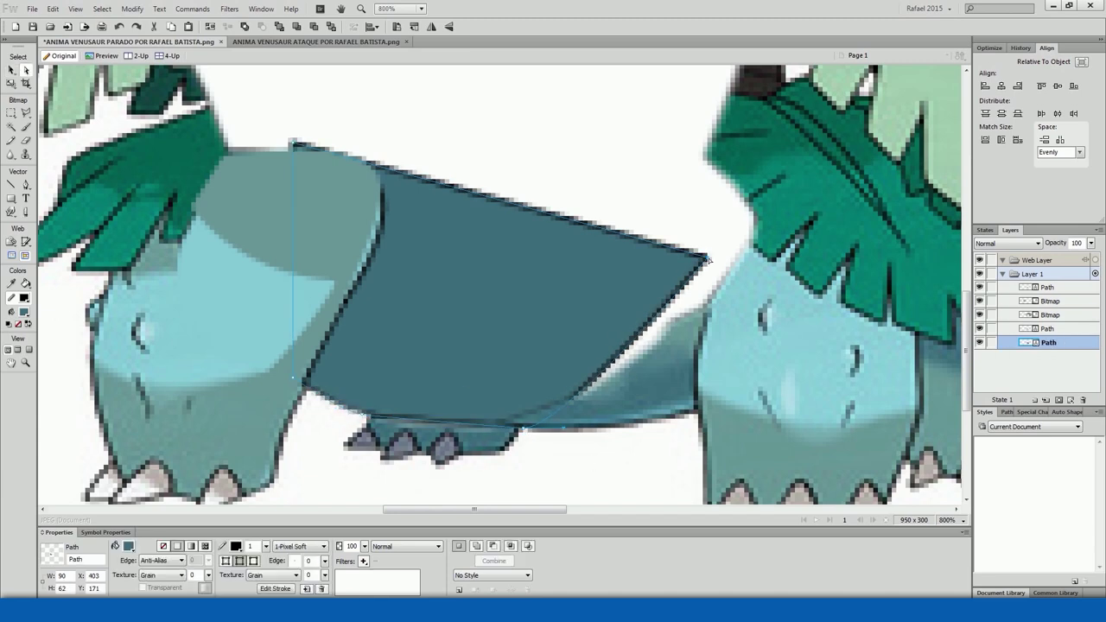
{"action": "left_click_drag", "start_coordinate": [708, 259], "coordinate": [743, 249]}
Brush a soft touch-up near the right leg, then pen a dark outline along the belly's right edge
{"action": "key", "text": "b"}
{"action": "mouse_move", "coordinate": [642, 384]}
{"action": "left_mouse_down"}
{"action": "mouse_move", "coordinate": [678, 313]}
{"action": "mouse_move", "coordinate": [664, 369]}
{"action": "left_mouse_up"}
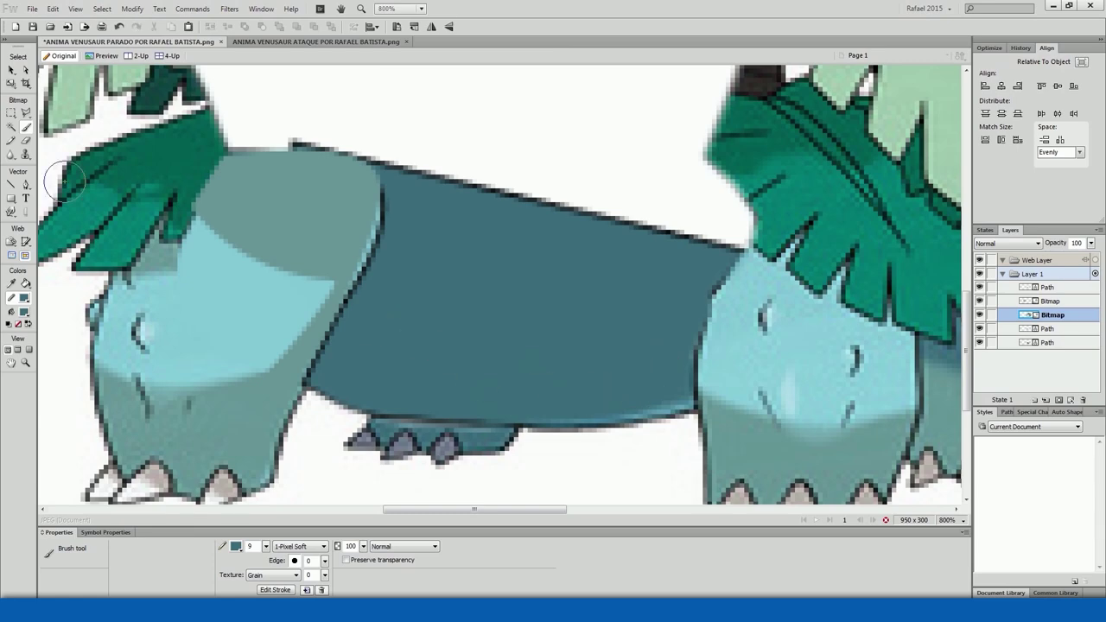
{"action": "left_click", "coordinate": [742, 249]}
{"action": "left_click", "coordinate": [694, 354]}
{"action": "left_click", "coordinate": [706, 443]}
{"action": "left_click", "coordinate": [235, 546]}
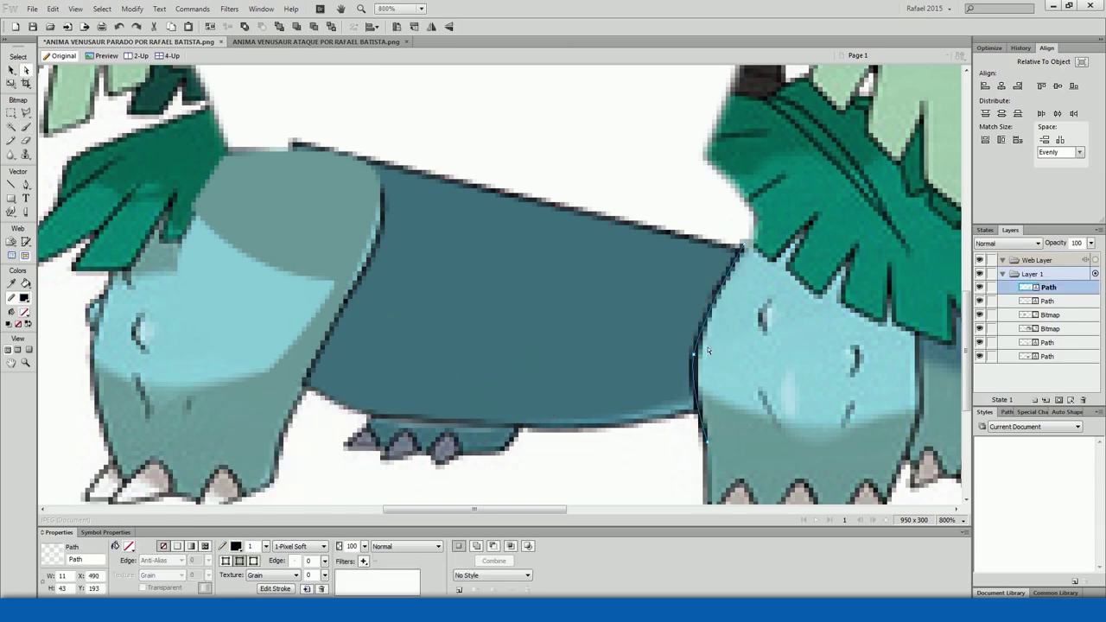
{"action": "left_click", "coordinate": [708, 445]}
{"action": "scroll", "coordinate": [697, 374], "scroll_direction": "down", "scroll_amount": 1}
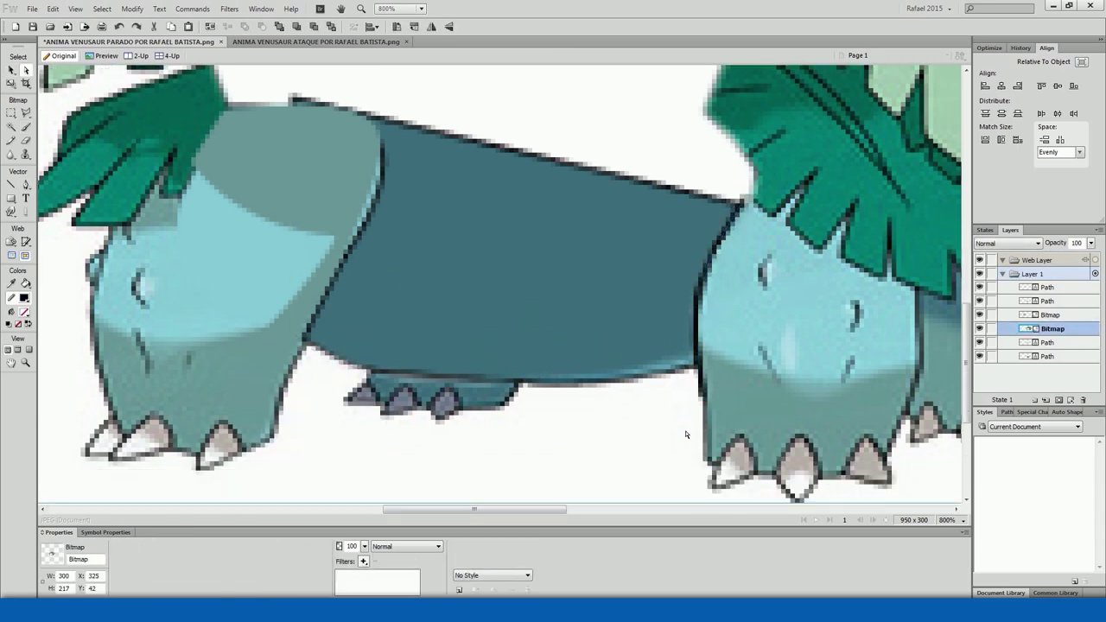
{"action": "scroll", "coordinate": [605, 432], "scroll_direction": "up", "scroll_amount": 3}
{"action": "scroll", "coordinate": [584, 499], "scroll_direction": "down", "scroll_amount": 2}
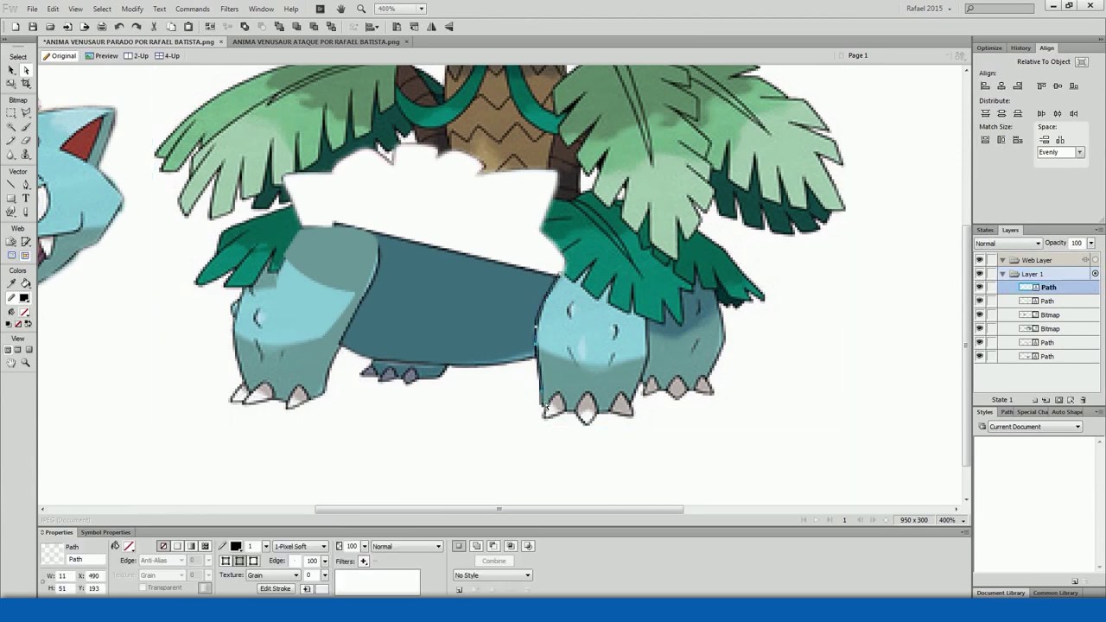
Move the face bitmap onto the centre of Venusaur's body, nudging it up and left
{"action": "left_click", "coordinate": [457, 432]}
{"action": "scroll", "coordinate": [457, 432], "scroll_direction": "up", "scroll_amount": 1}
{"action": "scroll", "coordinate": [605, 451], "scroll_direction": "up", "scroll_amount": 1}
{"action": "left_click_drag", "start_coordinate": [164, 216], "coordinate": [594, 299]}
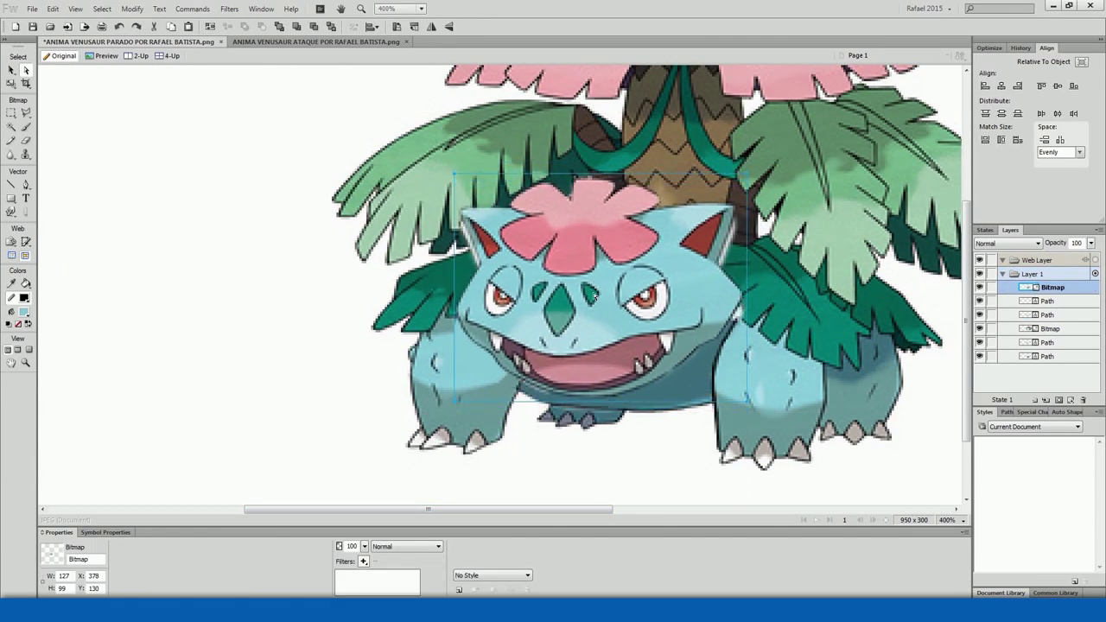
{"action": "left_click_drag", "start_coordinate": [594, 298], "coordinate": [287, 286]}
{"action": "scroll", "coordinate": [682, 462], "scroll_direction": "up", "scroll_amount": 2}
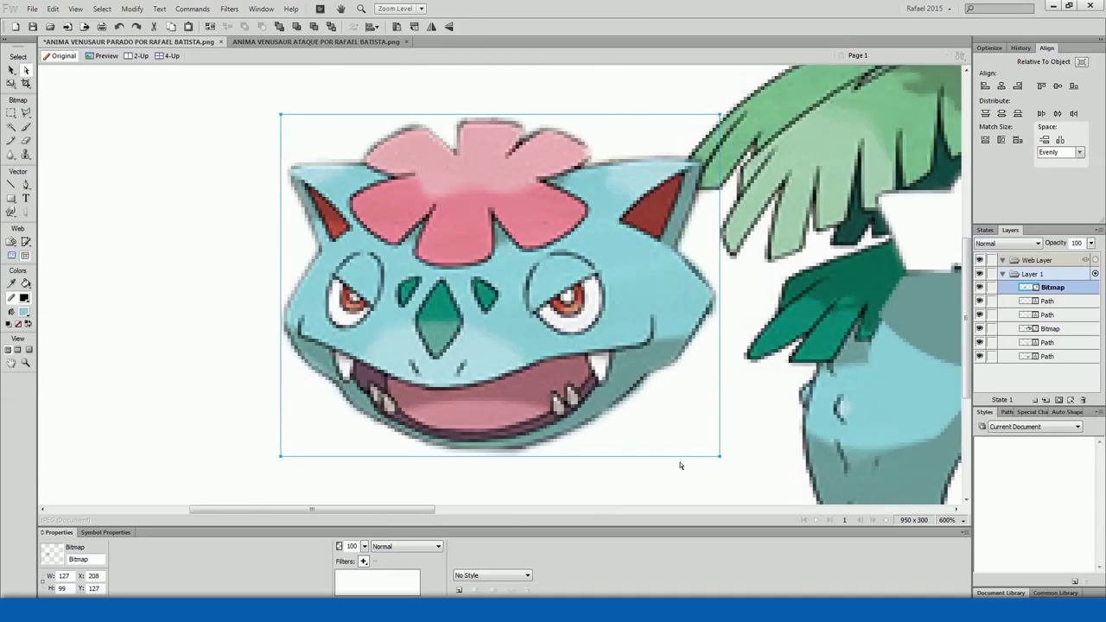
Polygon-lasso the patch above the left leg and brush over it
{"action": "key", "text": "l"}
{"action": "left_click", "coordinate": [496, 371]}
{"action": "left_click", "coordinate": [523, 335]}
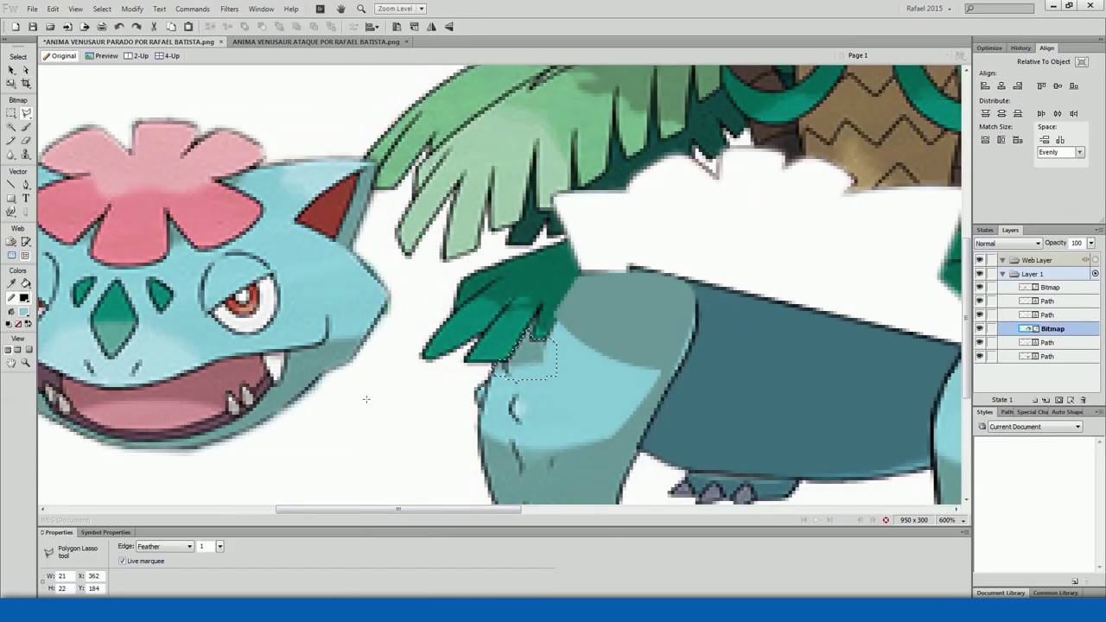
{"action": "left_click", "coordinate": [558, 347]}
{"action": "double_click", "coordinate": [555, 377]}
{"action": "key", "text": "b"}
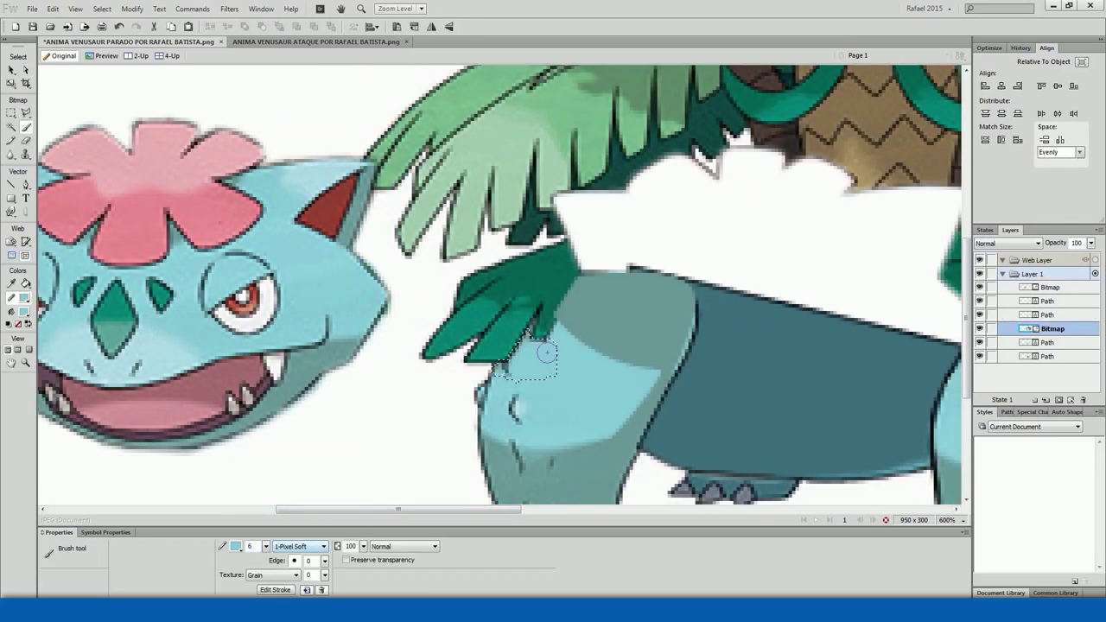
Apply an Inner Glow filter to the face bitmap
{"action": "key", "text": "v"}
{"action": "left_click_drag", "start_coordinate": [216, 285], "coordinate": [600, 296]}
{"action": "left_click_drag", "start_coordinate": [482, 510], "coordinate": [535, 515]}
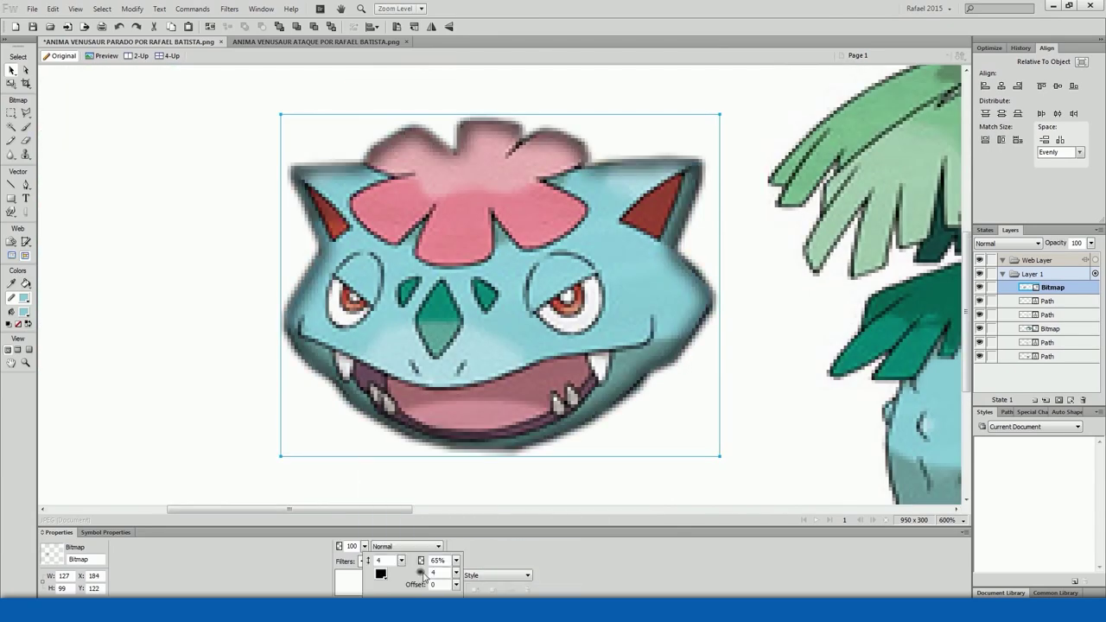
{"action": "left_click", "coordinate": [377, 516]}
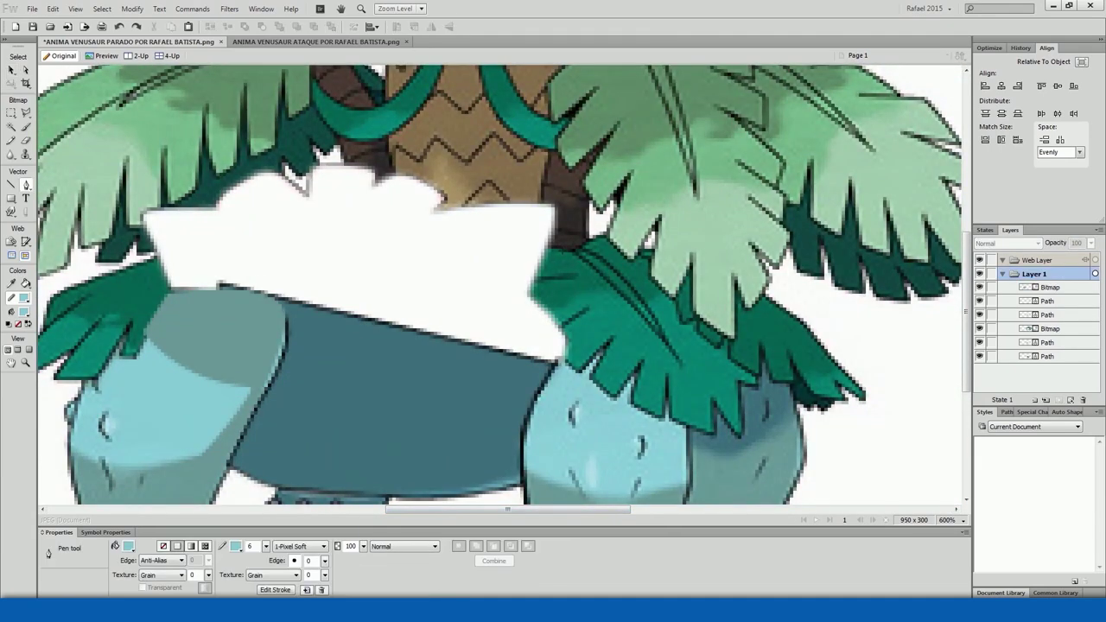
Pen-draw a closed leaf shape beside the gap and fill it with the leaves' dark green
{"action": "left_click", "coordinate": [566, 250]}
{"action": "left_click", "coordinate": [501, 250]}
{"action": "left_click", "coordinate": [501, 279]}
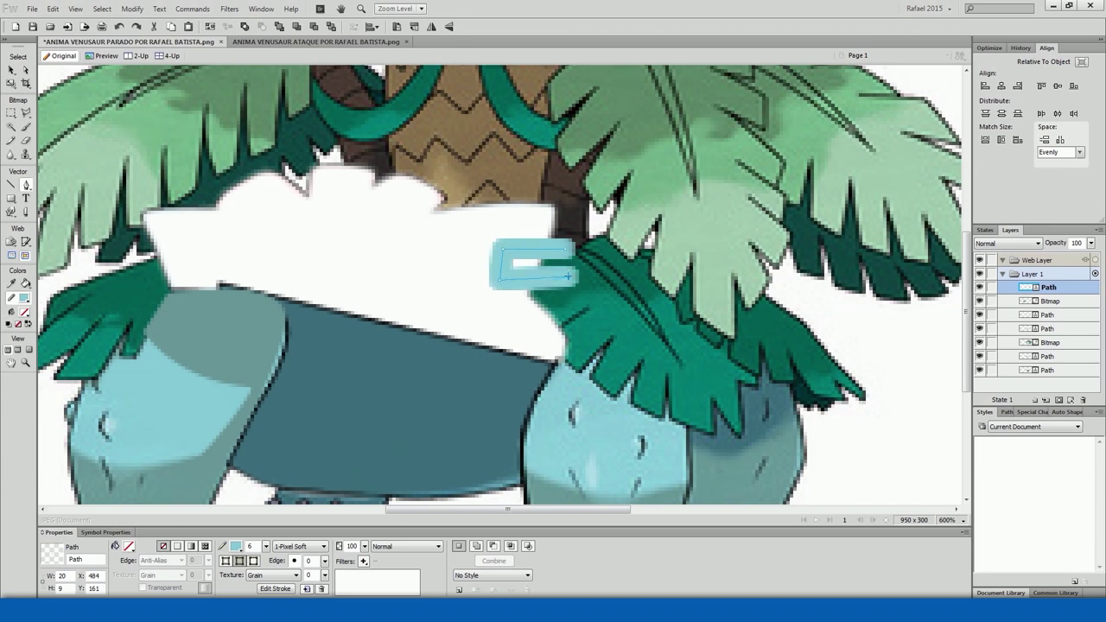
{"action": "left_click", "coordinate": [586, 308]}
{"action": "left_click", "coordinate": [518, 356]}
{"action": "left_click", "coordinate": [558, 391]}
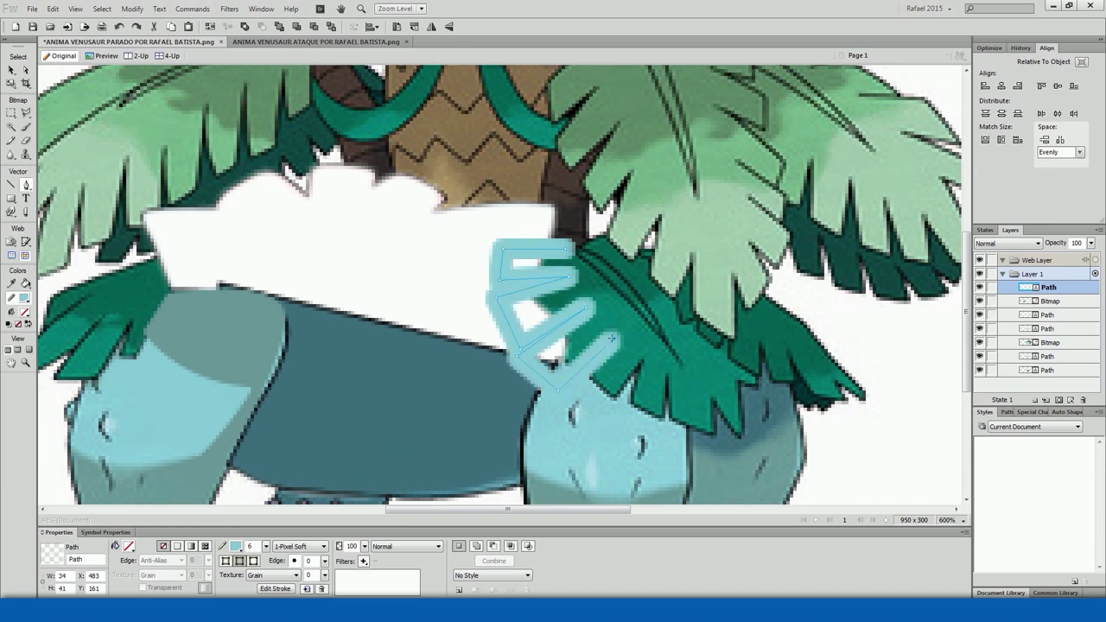
{"action": "left_click", "coordinate": [566, 250]}
{"action": "left_click", "coordinate": [177, 550]}
{"action": "left_click", "coordinate": [624, 337]}
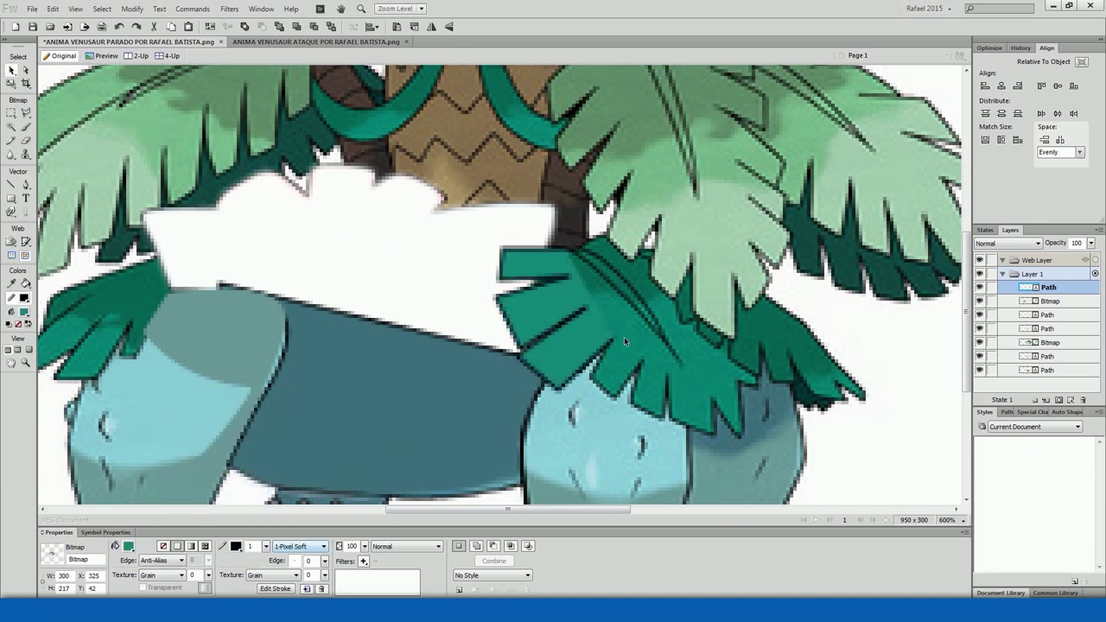
Convert the leaf to a bitmap, select it by colour, and clone texture with a size-14 Rubber Stamp
{"action": "key", "text": "ctrl+alt+shift+z"}
{"action": "key", "text": "w"}
{"action": "left_click", "coordinate": [606, 304]}
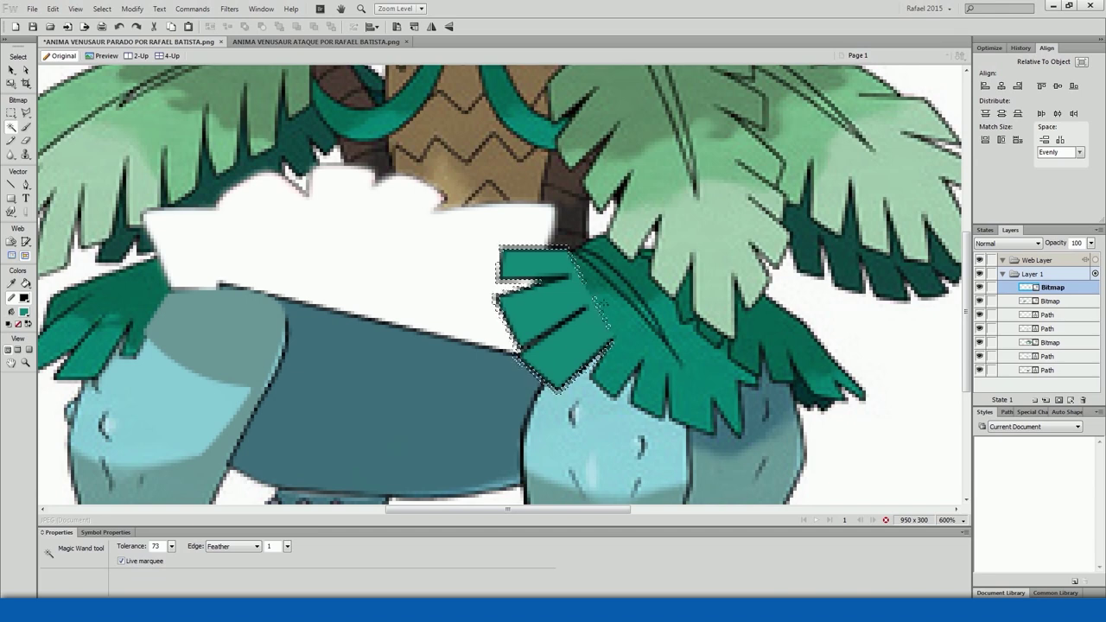
{"action": "key", "text": "l"}
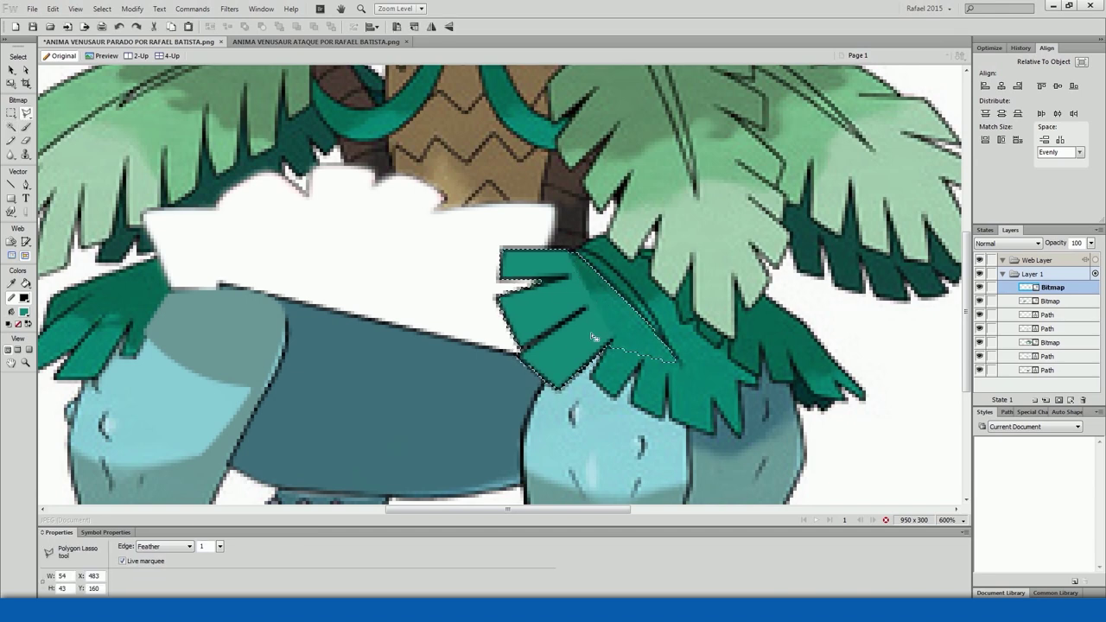
{"action": "key", "text": "s"}
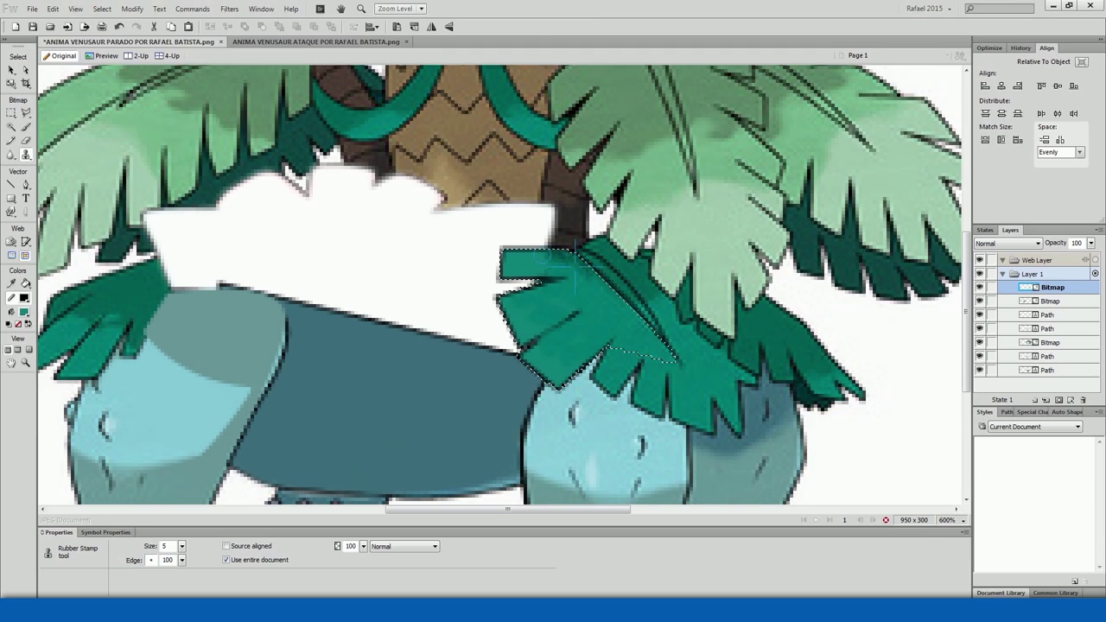
{"action": "key", "text": "]"}
{"action": "key", "text": "]"}
{"action": "key", "text": "]"}
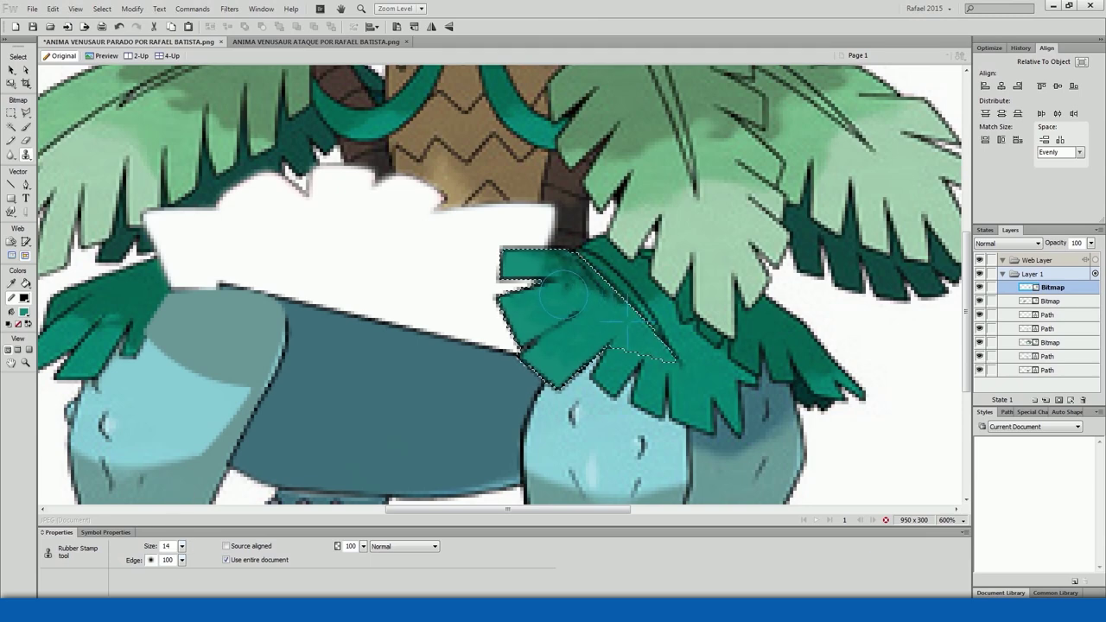
Zoom out to the whole Venusaur and select the face bitmap
{"action": "key", "text": "v"}
{"action": "key", "text": "ctrl+minus"}
{"action": "key", "text": "ctrl+minus"}
{"action": "key", "text": "ctrl+minus"}
{"action": "left_click", "coordinate": [441, 199]}
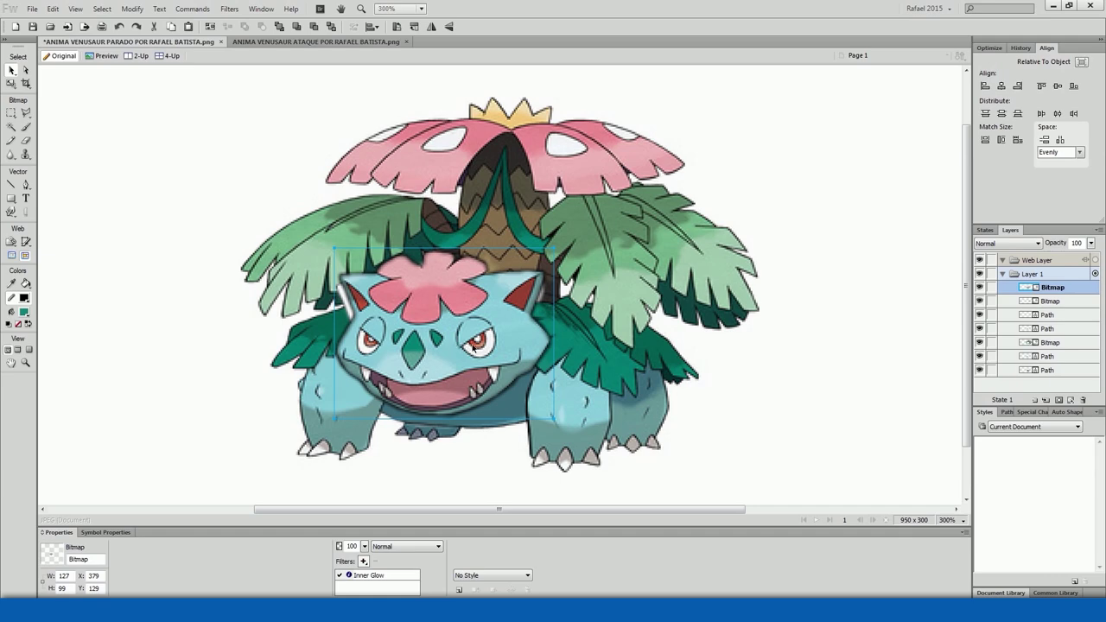
Move the face bitmap left off the body and zoom in on the trunk area
{"action": "left_click_drag", "start_coordinate": [473, 348], "coordinate": [185, 348]}
{"action": "key", "text": "ctrl+equal"}
{"action": "scroll", "coordinate": [501, 285], "scroll_direction": "right", "scroll_amount": 3}
{"action": "key", "text": "p"}
Draw a filled shape in the gap below the trunk, send it to back, and start cloning
{"action": "left_click", "coordinate": [558, 201]}
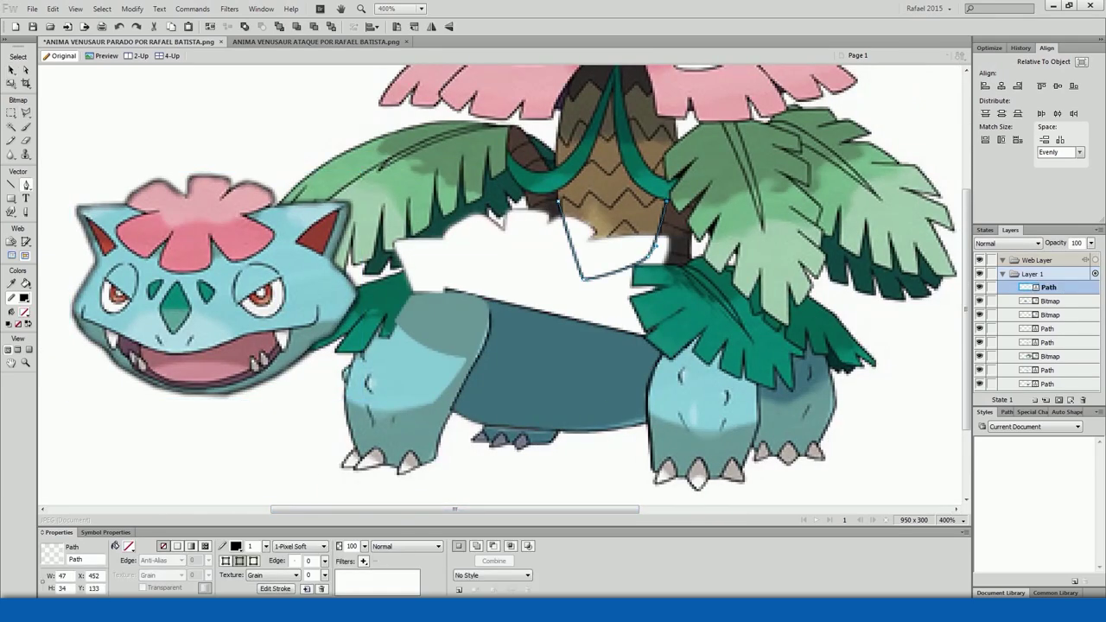
{"action": "left_click", "coordinate": [557, 200]}
{"action": "key", "text": "ctrl+shift+Down"}
{"action": "left_click", "coordinate": [236, 546]}
{"action": "left_click", "coordinate": [648, 229]}
{"action": "key", "text": "ctrl+equal"}
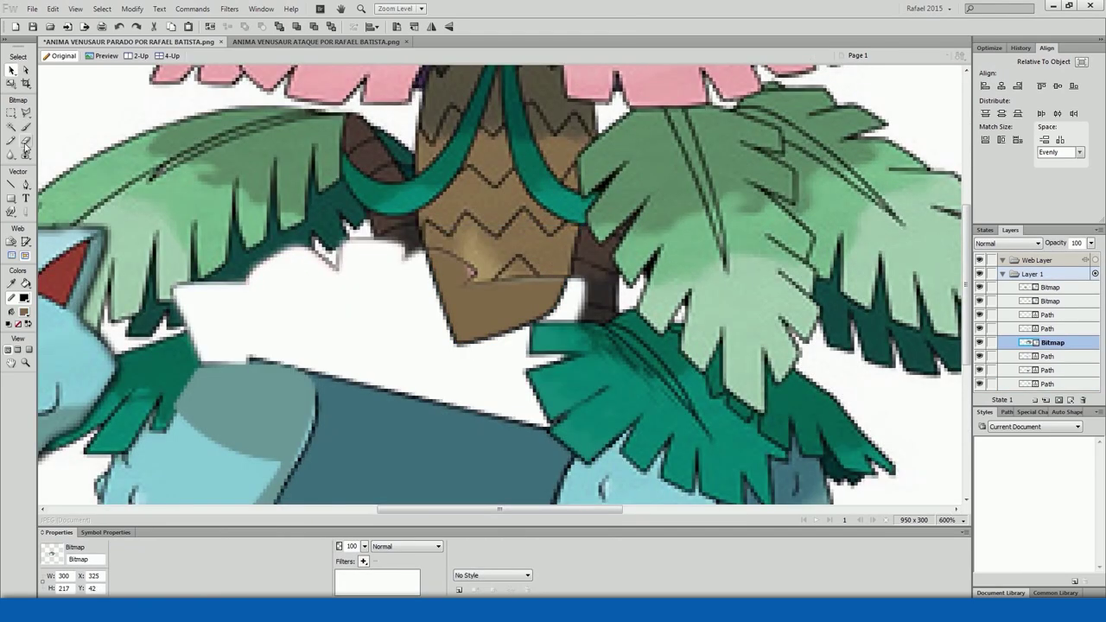
{"action": "left_click", "coordinate": [25, 154]}
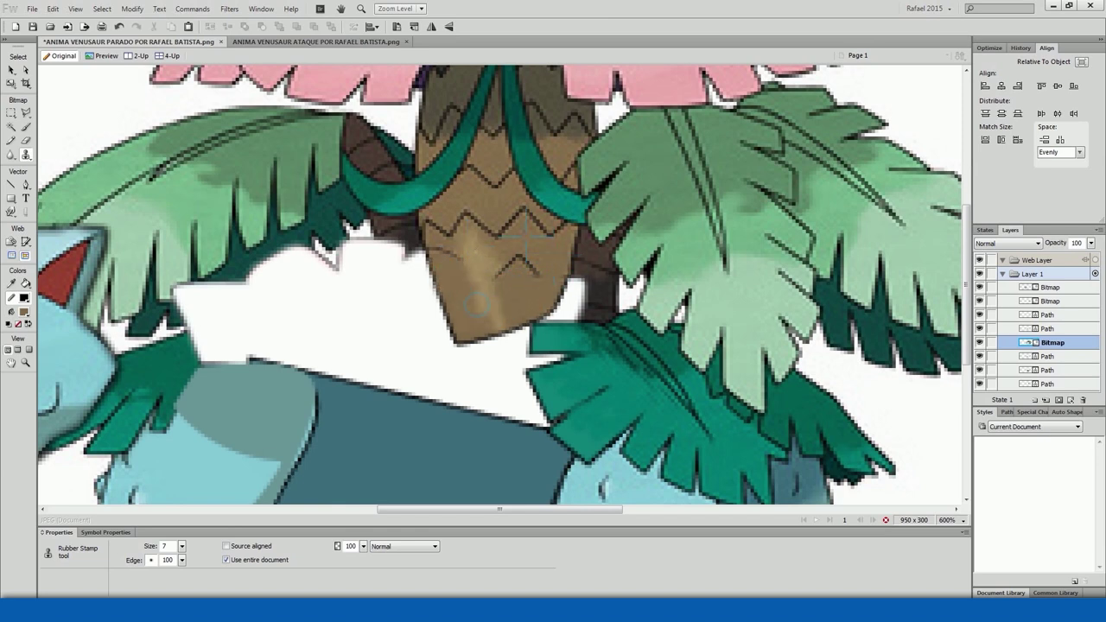
Redraw the gap shape with a dark fill behind the artwork and clone dark trunk shading into it
{"action": "key", "text": "p"}
{"action": "left_click", "coordinate": [522, 344]}
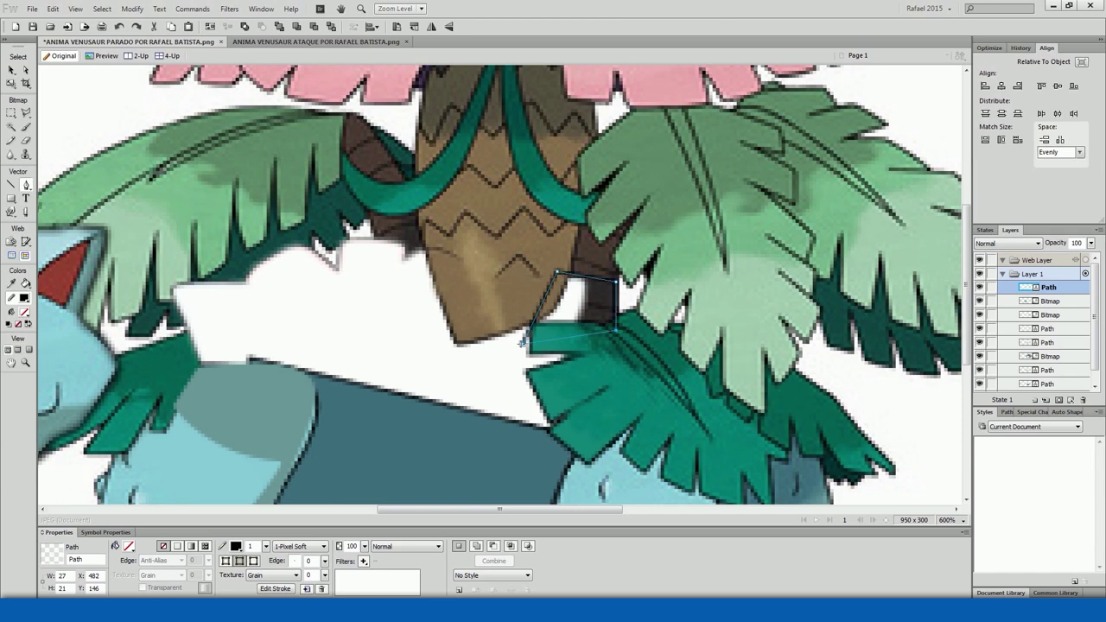
{"action": "left_click", "coordinate": [522, 344]}
{"action": "left_click", "coordinate": [236, 546]}
{"action": "left_click", "coordinate": [596, 260]}
{"action": "key", "text": "ctrl+shift+Down"}
{"action": "left_click", "coordinate": [1053, 342]}
{"action": "left_click", "coordinate": [25, 154]}
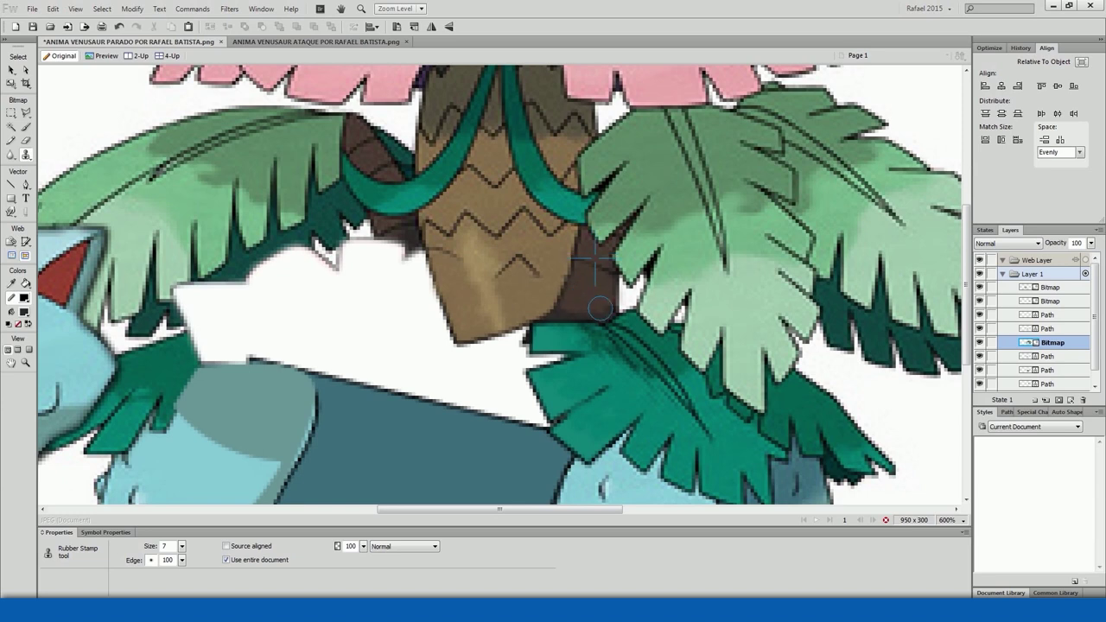
{"action": "key", "text": "b"}
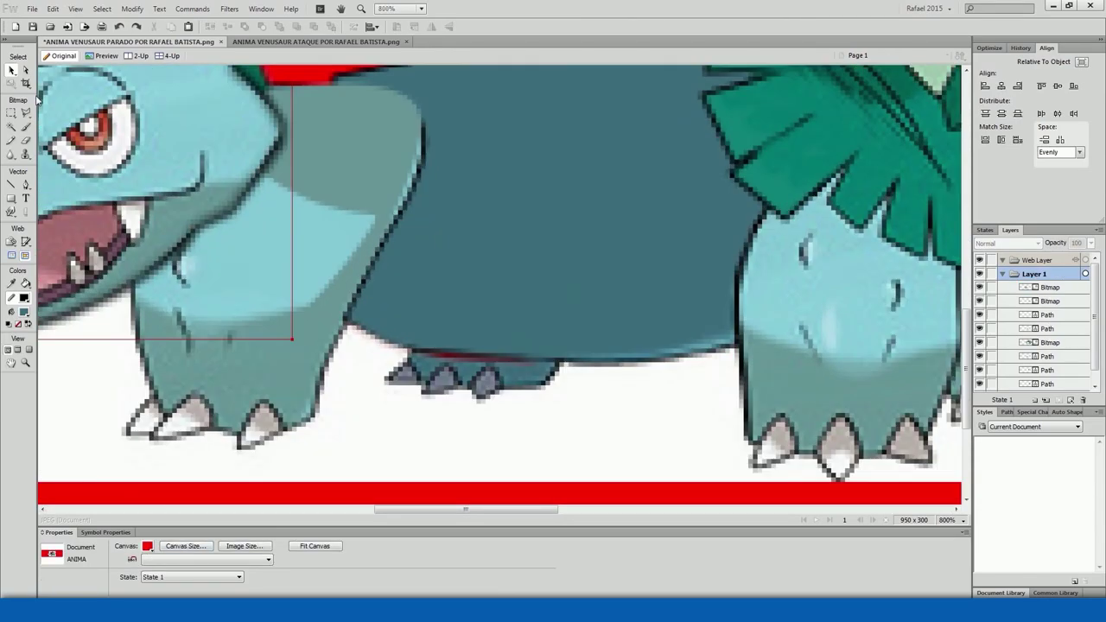
Delete the white background, then marquee the leftover top and bottom strips at 200%
{"action": "left_click", "coordinate": [402, 354]}
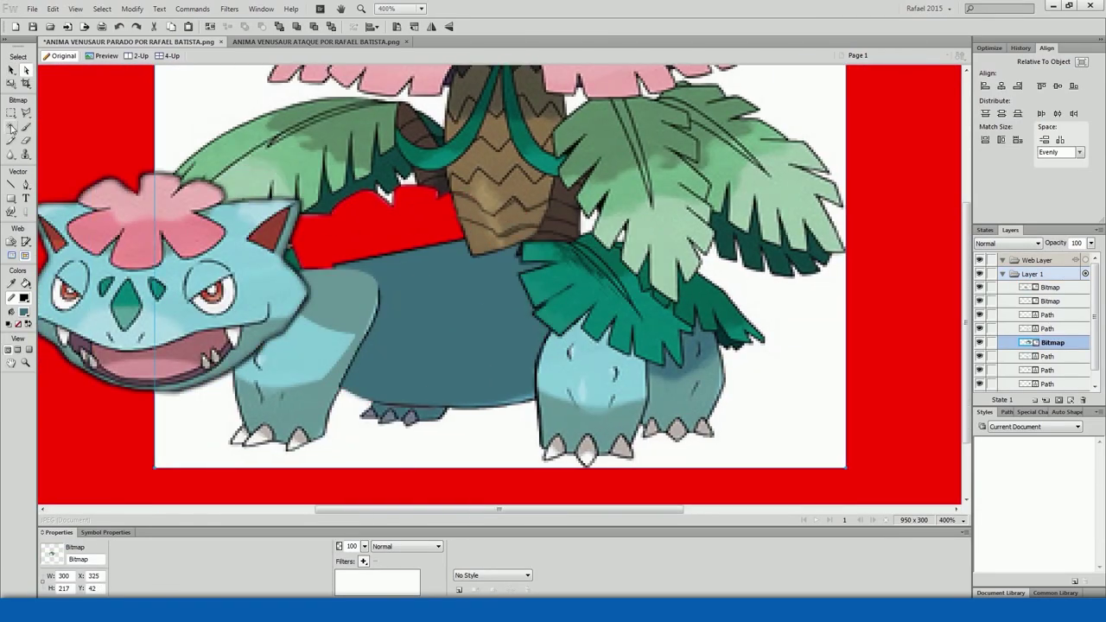
{"action": "key", "text": "Delete"}
{"action": "scroll", "coordinate": [406, 248], "scroll_direction": "up", "scroll_amount": 1}
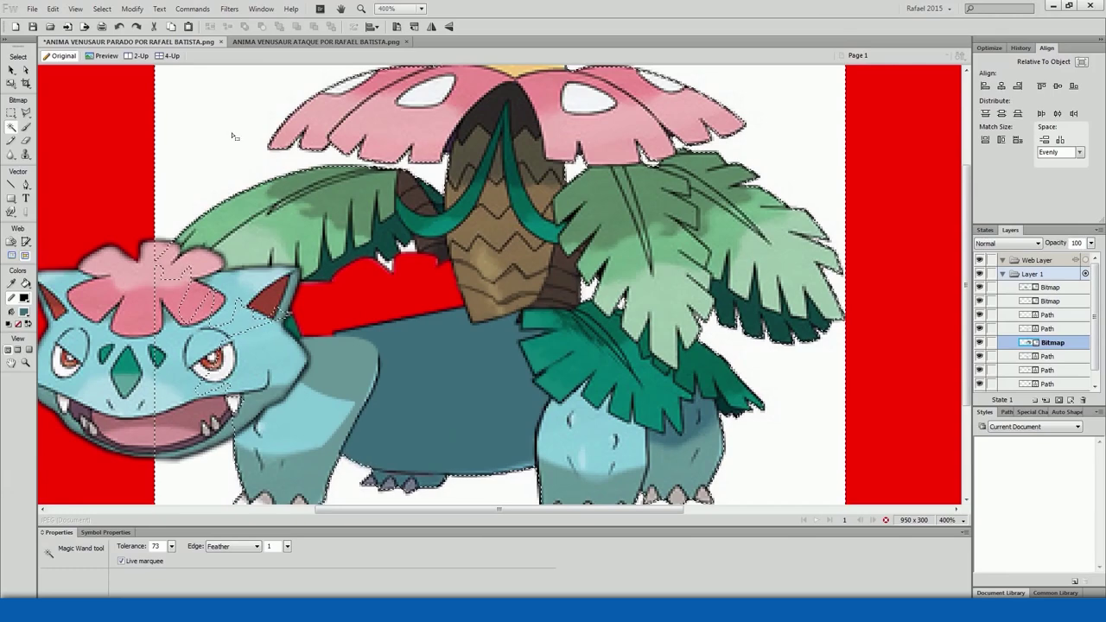
{"action": "key", "text": "m"}
{"action": "key", "text": "ctrl+minus"}
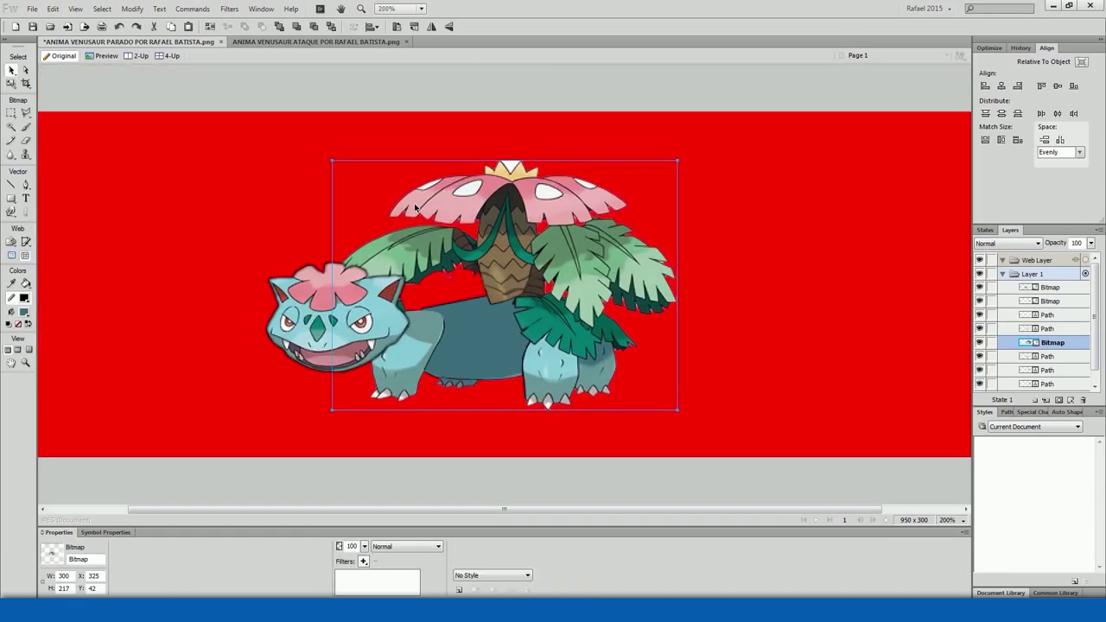
{"action": "left_click_drag", "start_coordinate": [260, 112], "coordinate": [767, 160]}
{"action": "left_click_drag", "start_coordinate": [237, 408], "coordinate": [773, 460]}
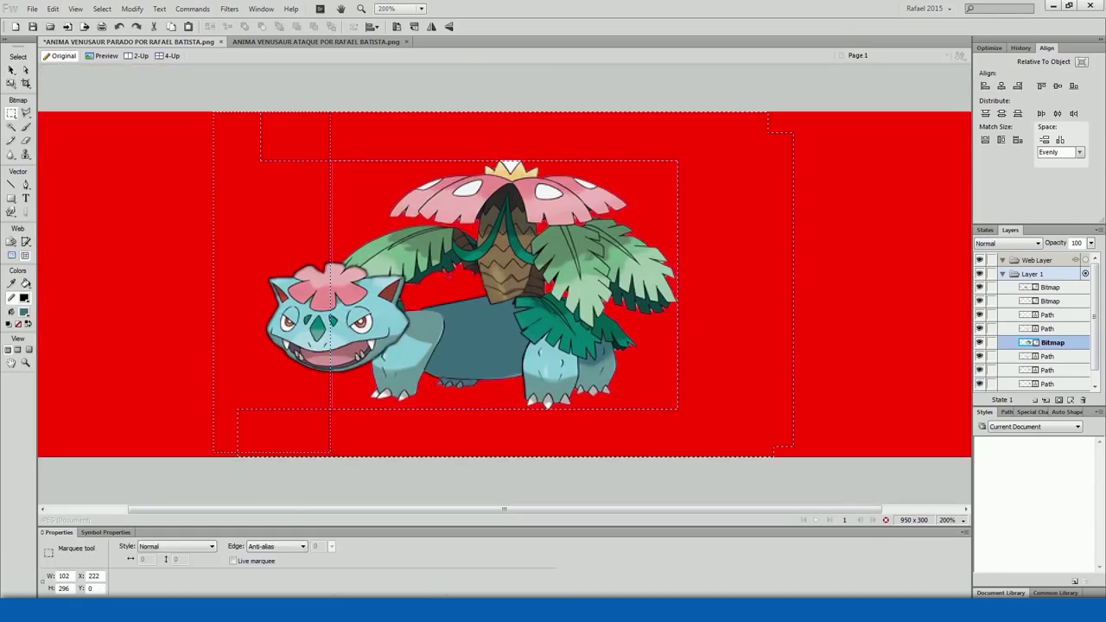
{"action": "key", "text": "v"}
{"action": "left_click", "coordinate": [363, 562]}
{"action": "key", "text": "Escape"}
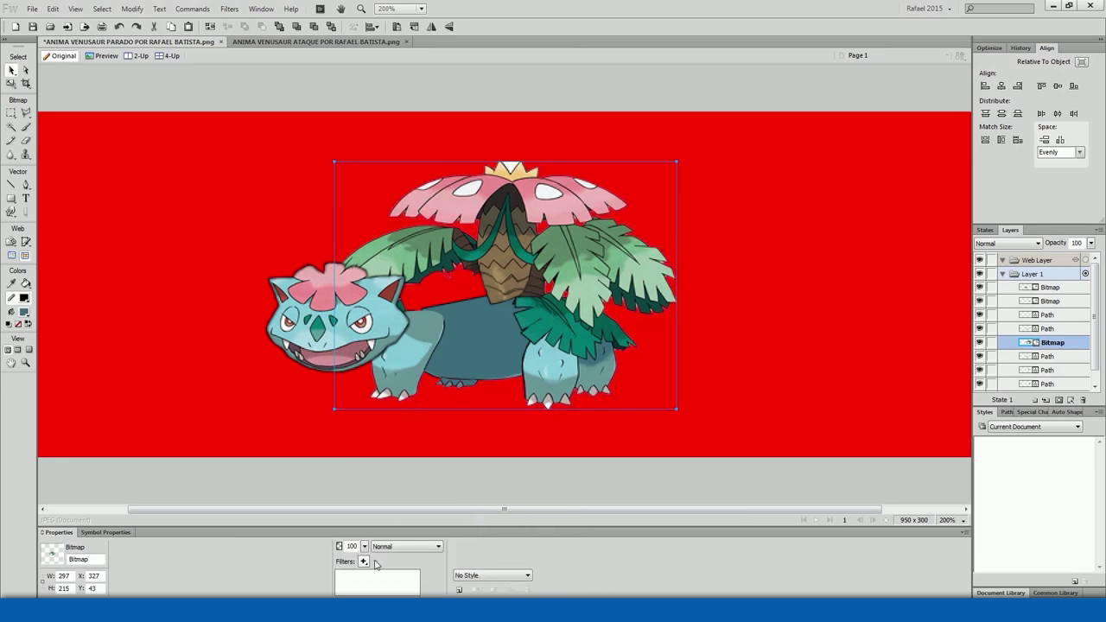
At 300% zoom, outline and erase the white fringes along the leaf edges
{"action": "left_click", "coordinate": [548, 446]}
{"action": "key", "text": "ctrl+equal"}
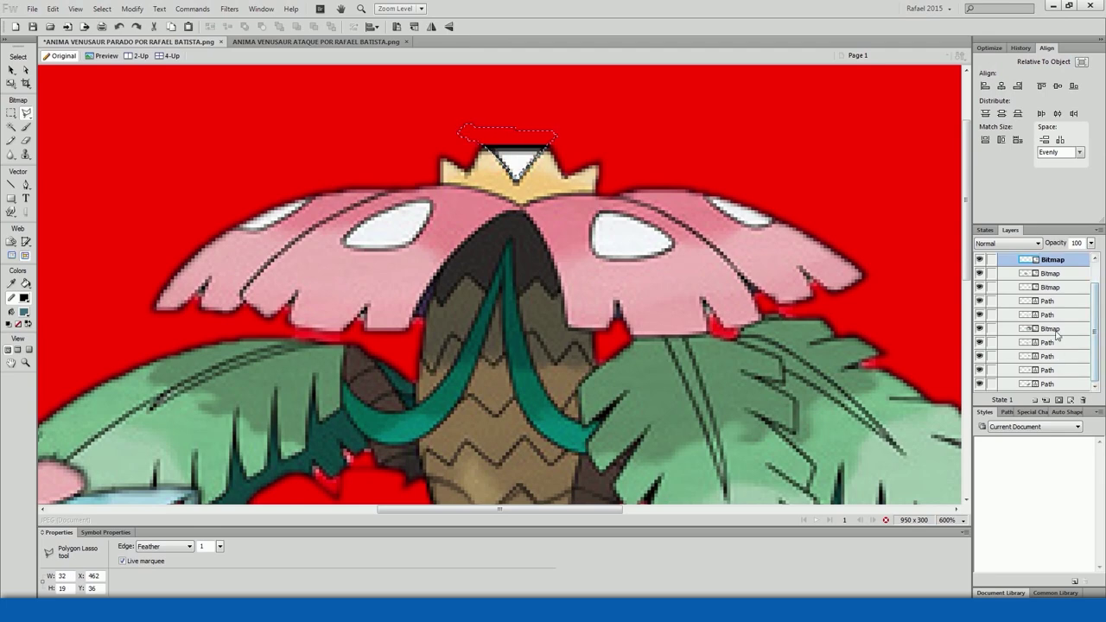
{"action": "scroll", "coordinate": [499, 285], "scroll_direction": "down", "scroll_amount": 3}
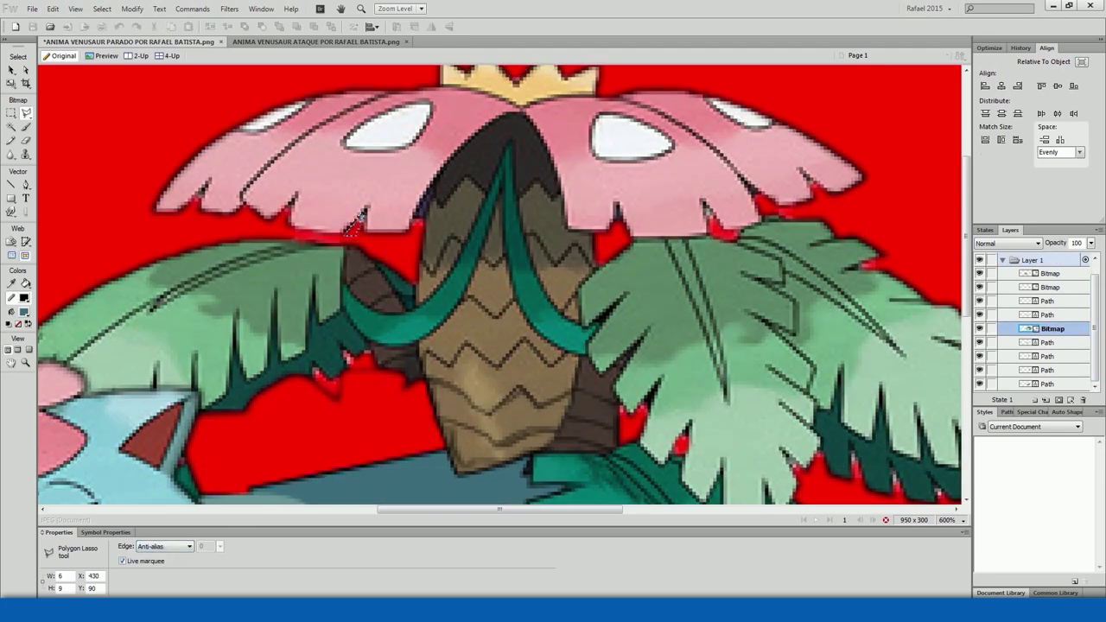
{"action": "scroll", "coordinate": [397, 225], "scroll_direction": "right", "scroll_amount": 5}
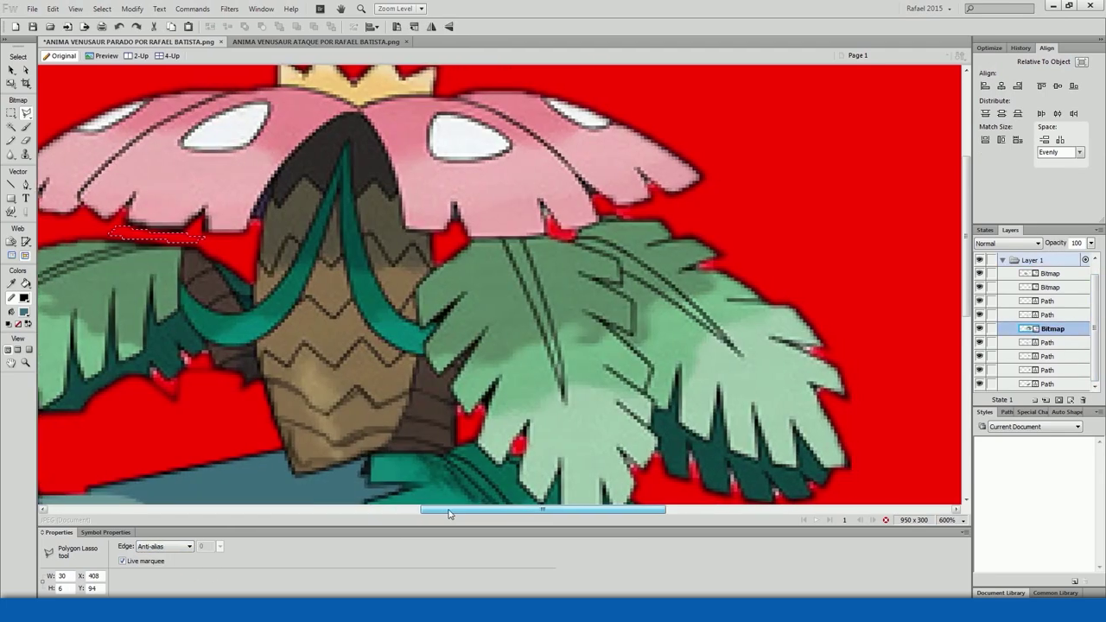
{"action": "left_click", "coordinate": [396, 210]}
{"action": "scroll", "coordinate": [657, 414], "scroll_direction": "down", "scroll_amount": 3}
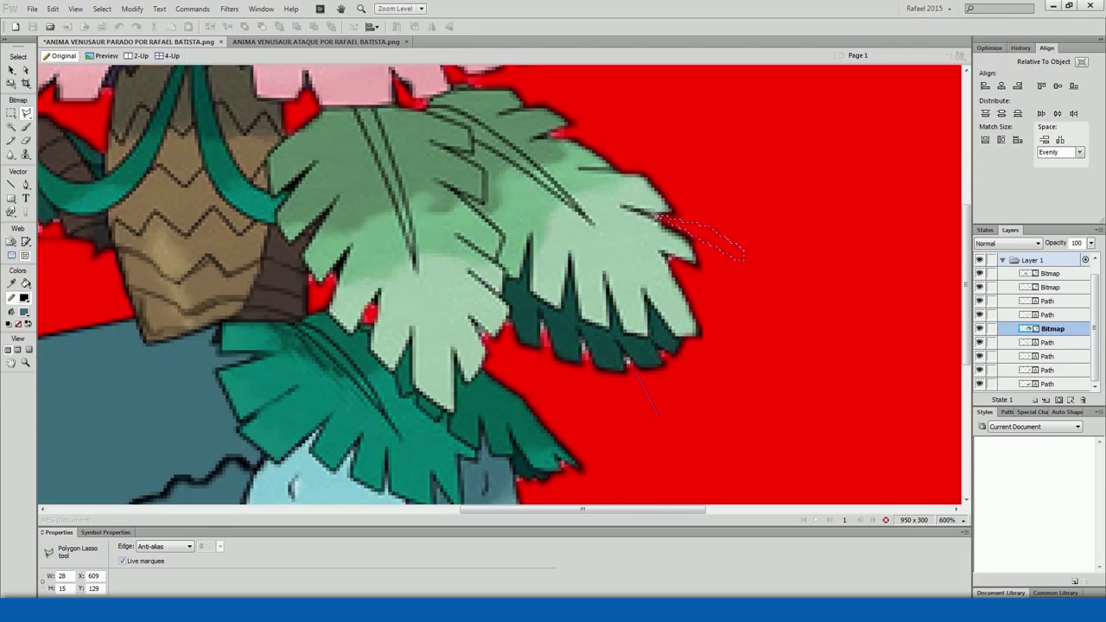
{"action": "left_click", "coordinate": [582, 348]}
{"action": "scroll", "coordinate": [639, 302], "scroll_direction": "down", "scroll_amount": 5}
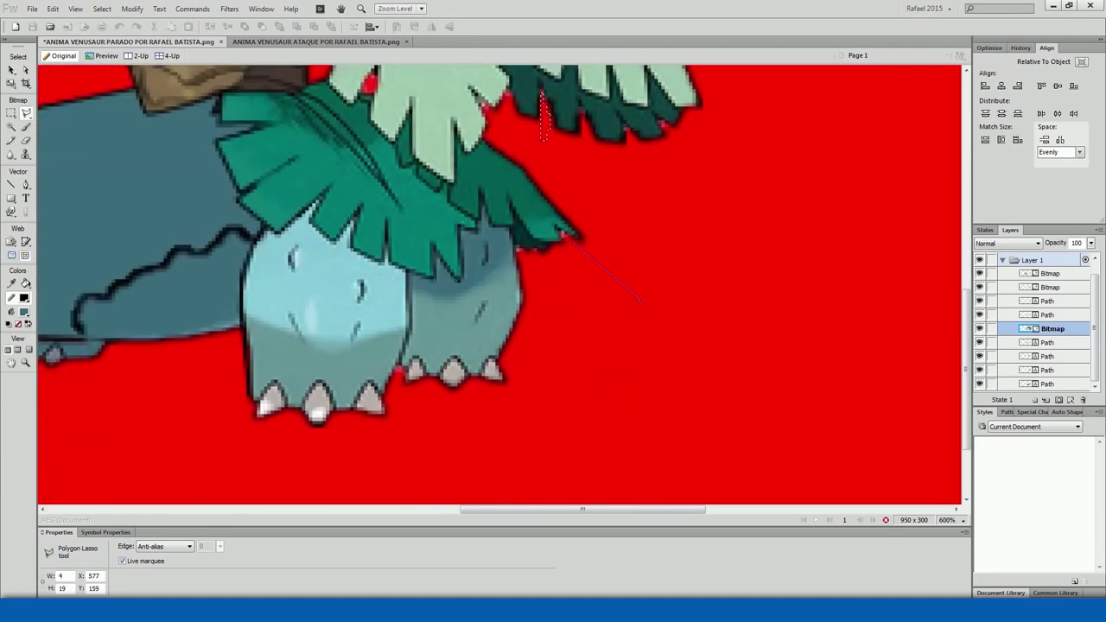
{"action": "scroll", "coordinate": [545, 332], "scroll_direction": "left", "scroll_amount": 10}
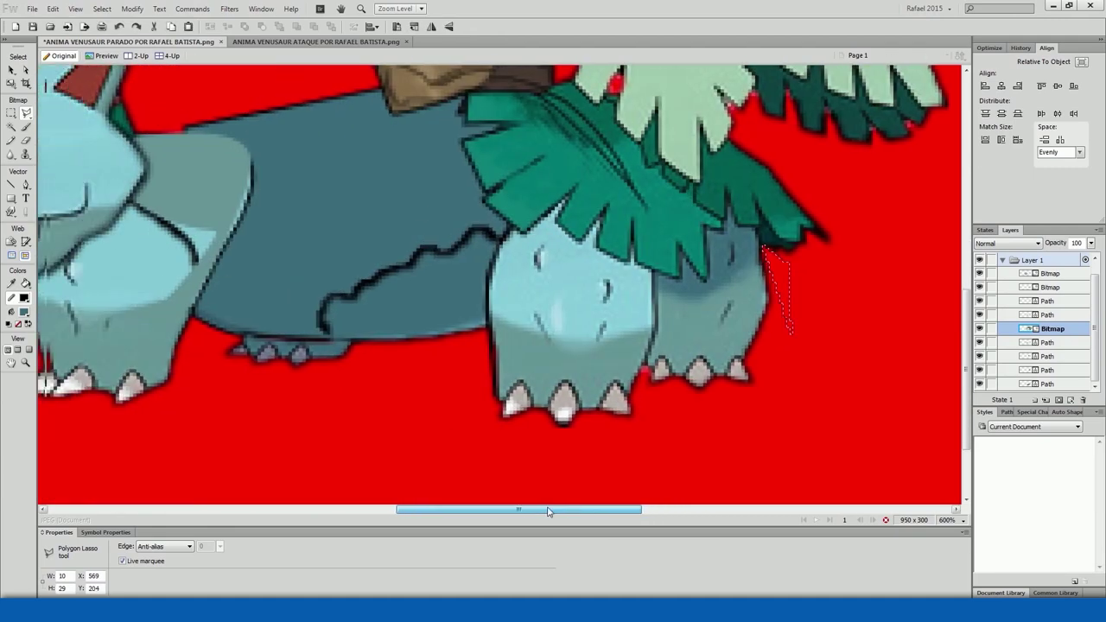
{"action": "key", "text": "e"}
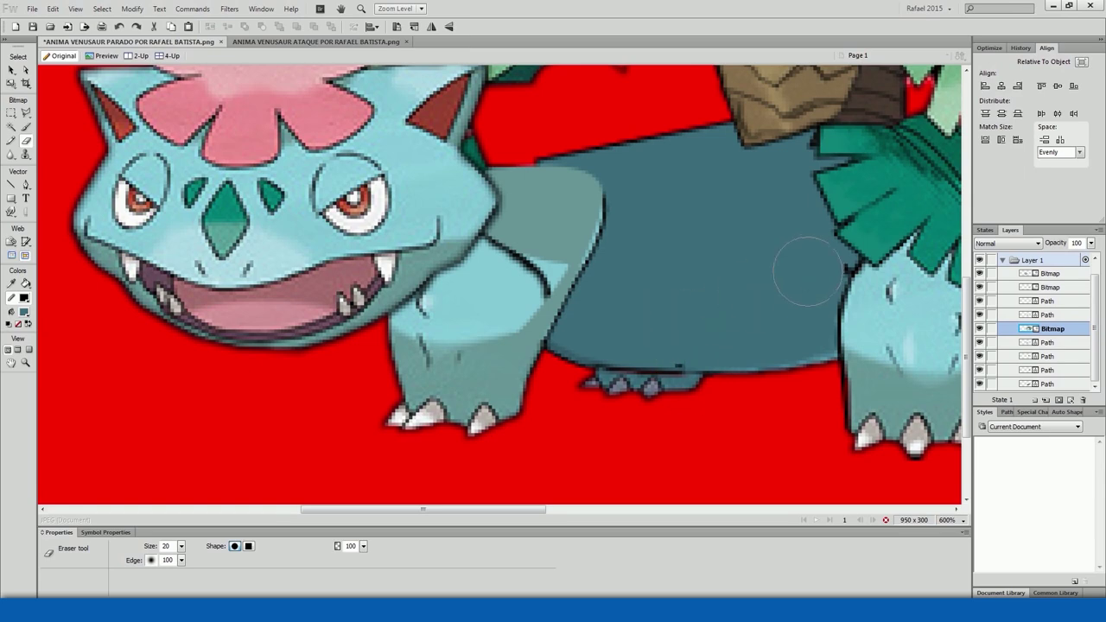
{"action": "key", "text": "v"}
{"action": "left_click", "coordinate": [769, 324]}
Cover the jagged belly line by selecting the body path together with the Inner Glow bitmap
{"action": "key", "text": "ctrl+minus"}
{"action": "key", "text": "ctrl+minus"}
{"action": "key", "text": "ctrl+minus"}
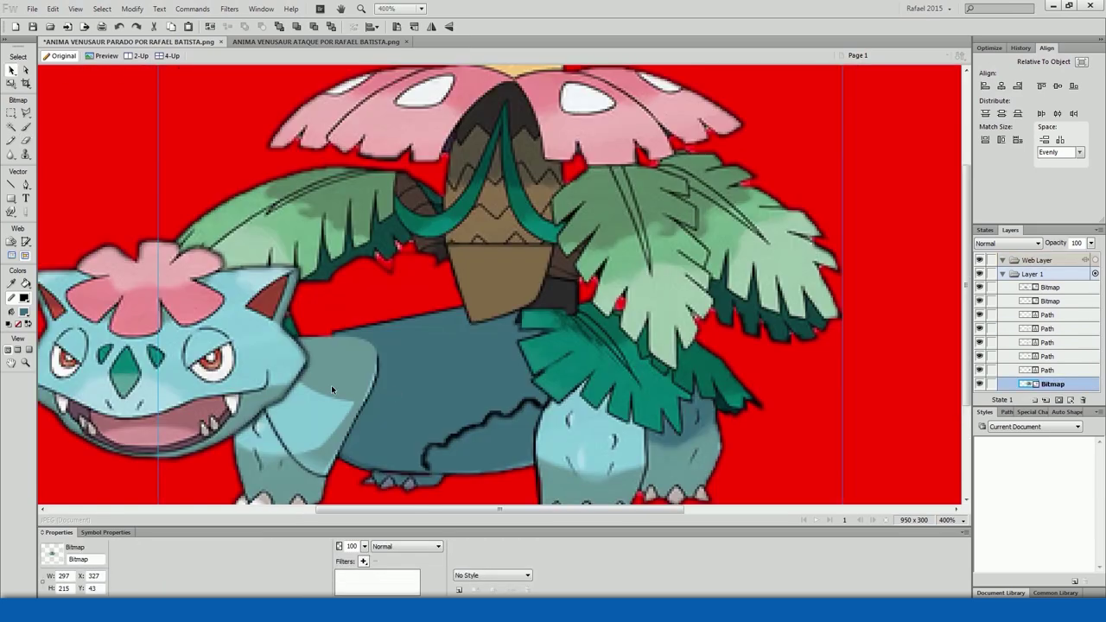
{"action": "left_click", "coordinate": [331, 385]}
{"action": "left_click", "coordinate": [472, 428]}
{"action": "key", "text": "ctrl+equal"}
{"action": "key", "text": "ctrl+equal"}
{"action": "left_click", "coordinate": [26, 113]}
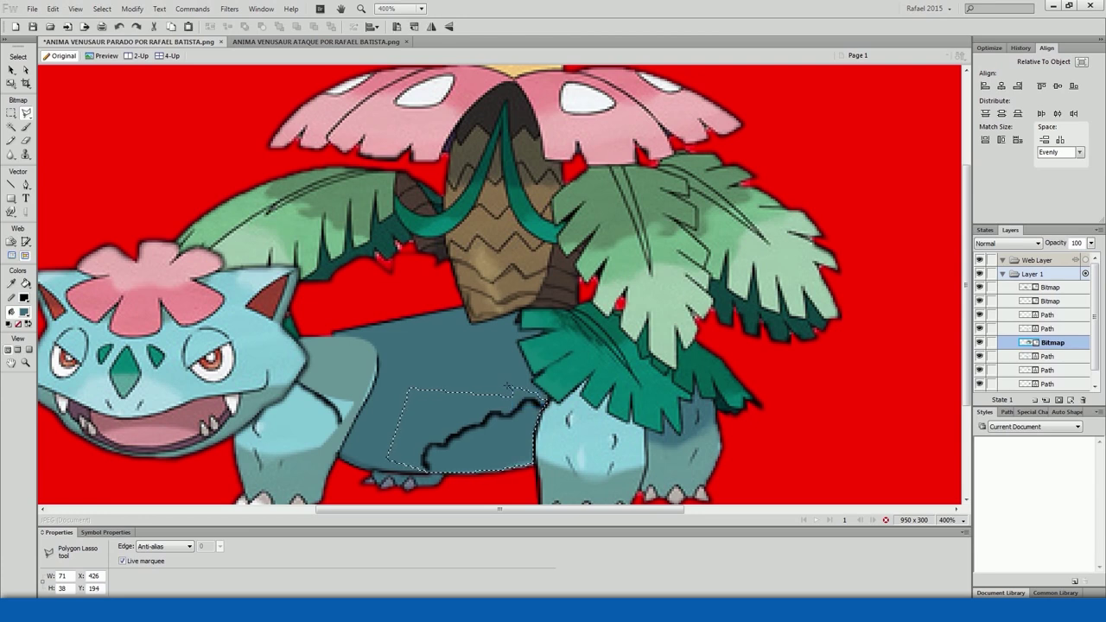
{"action": "key", "text": "v"}
{"action": "left_click", "coordinate": [529, 469]}
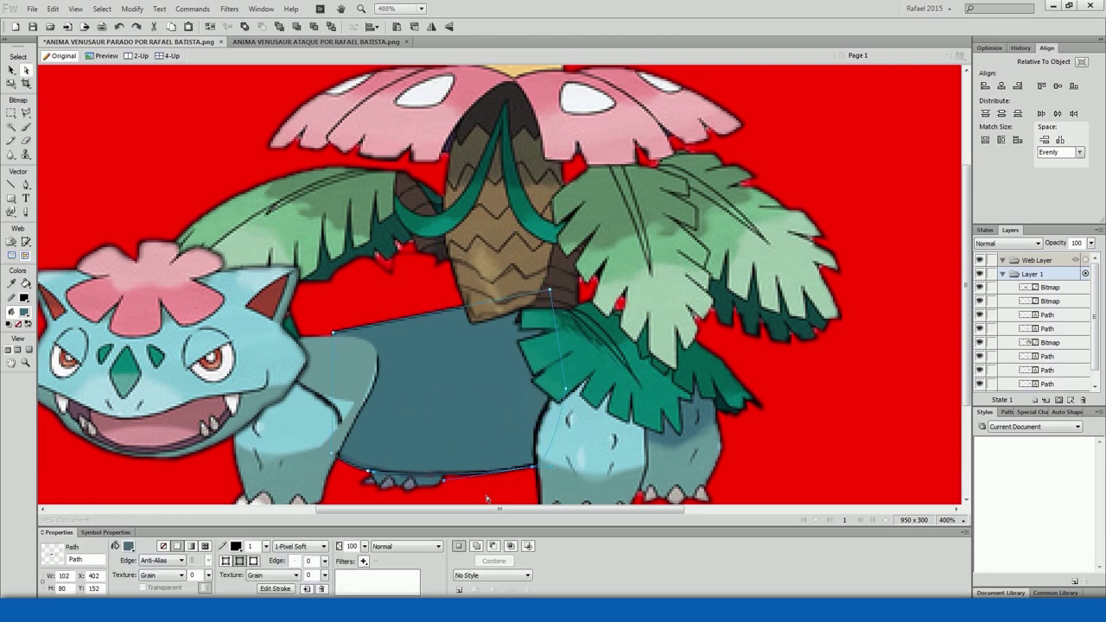
{"action": "left_click_drag", "start_coordinate": [486, 500], "coordinate": [543, 452]}
{"action": "key", "text": "l"}
{"action": "key", "text": "v"}
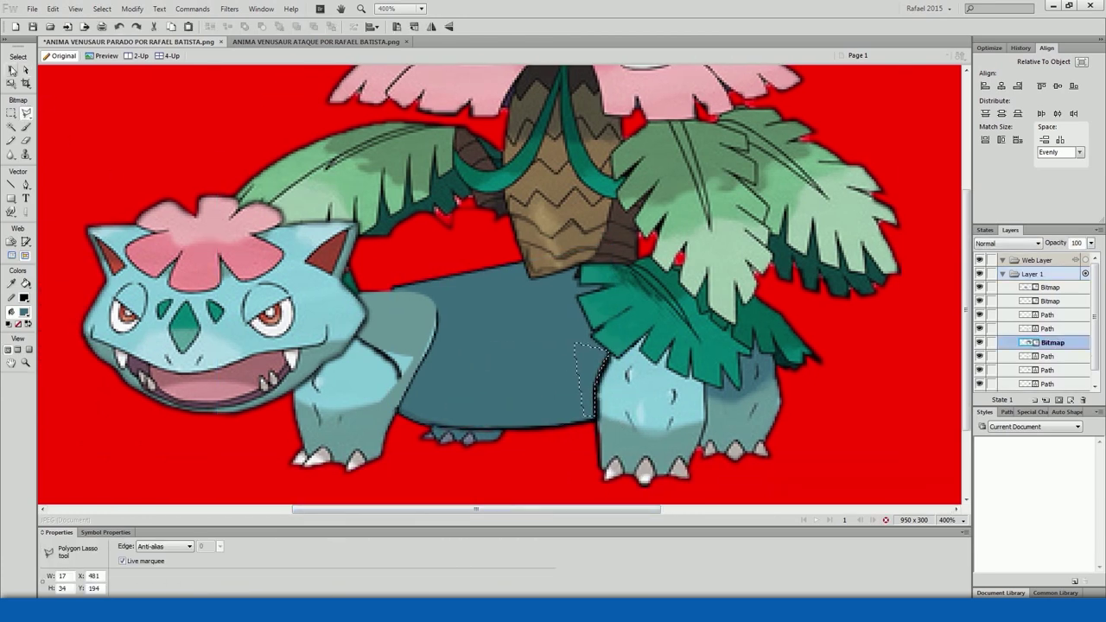
{"action": "scroll", "coordinate": [432, 371], "scroll_direction": "left", "scroll_amount": 2}
{"action": "left_click", "coordinate": [479, 366], "text": "shift"}
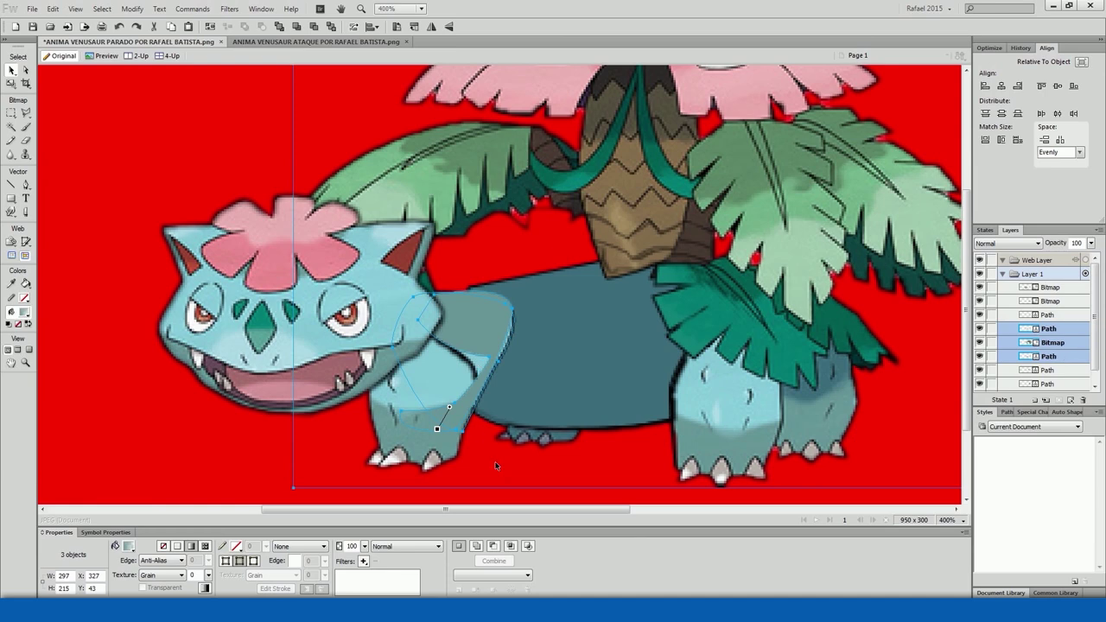
Try moving the Ivysaur head onto Venusaur's body, then undo the move
{"action": "left_click", "coordinate": [476, 359]}
{"action": "left_click", "coordinate": [25, 127]}
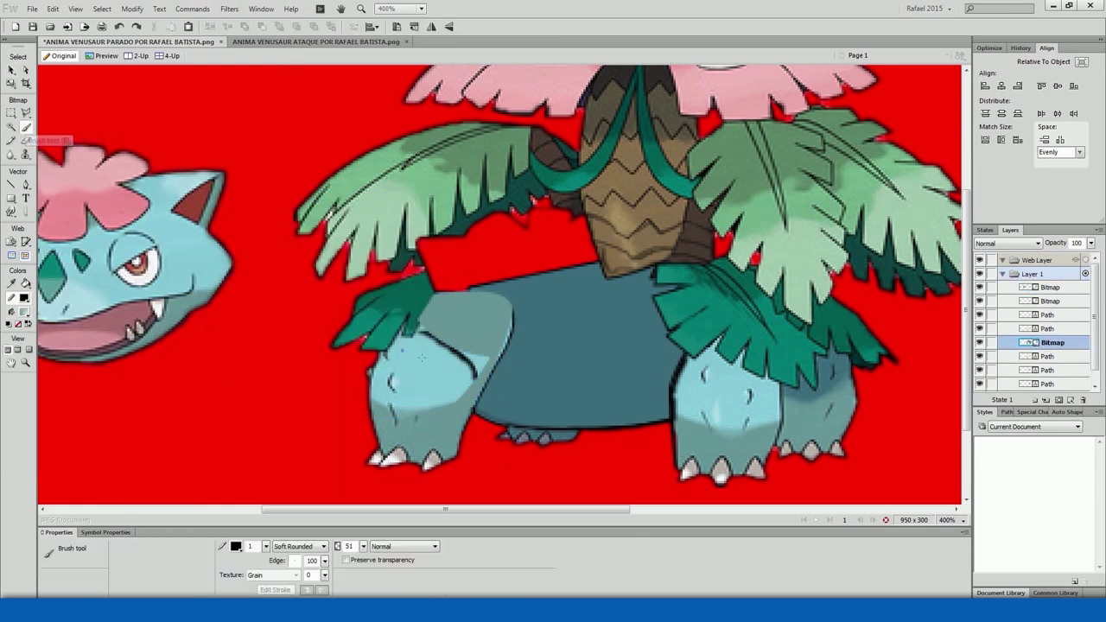
{"action": "key", "text": "v"}
{"action": "left_click", "coordinate": [363, 276]}
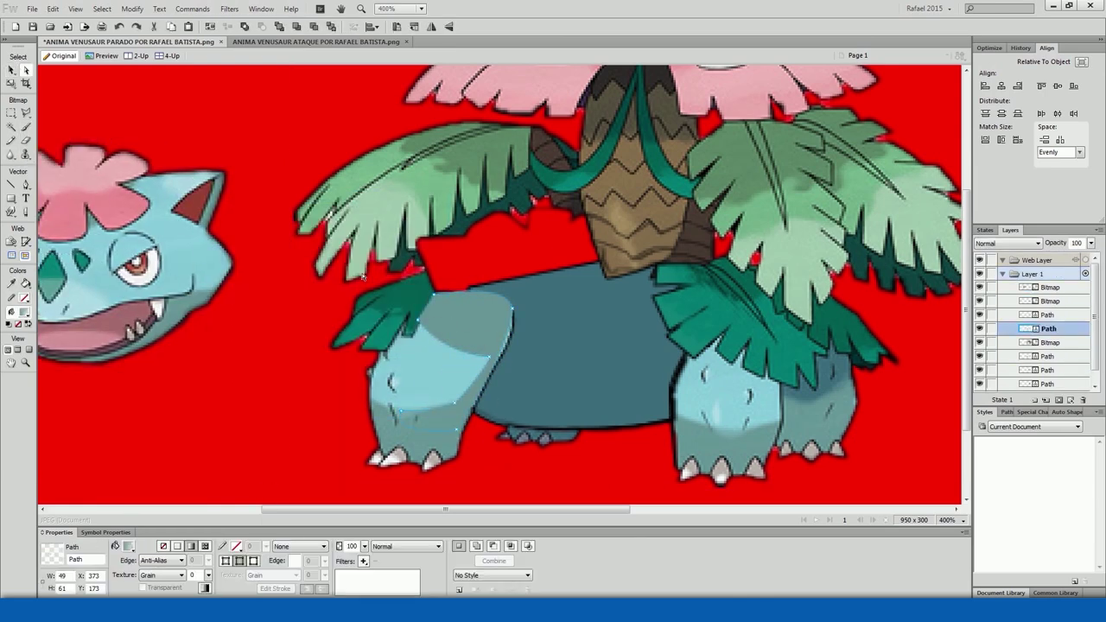
{"action": "key", "text": "l"}
{"action": "scroll", "coordinate": [344, 316], "scroll_direction": "up", "scroll_amount": 2}
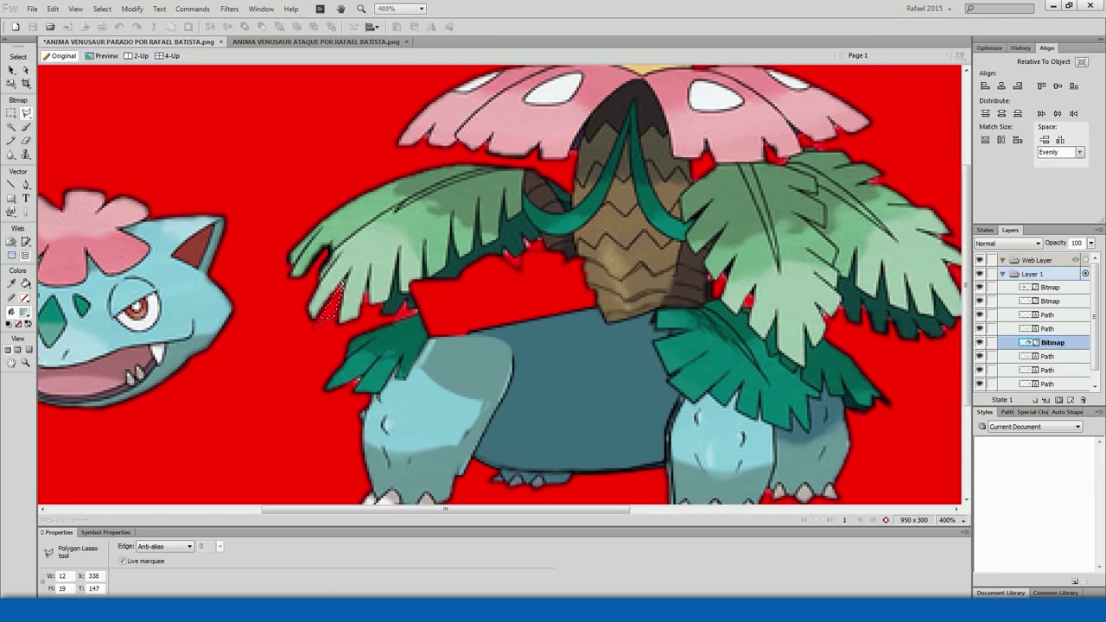
{"action": "key", "text": "v"}
{"action": "left_click_drag", "start_coordinate": [110, 312], "coordinate": [567, 361]}
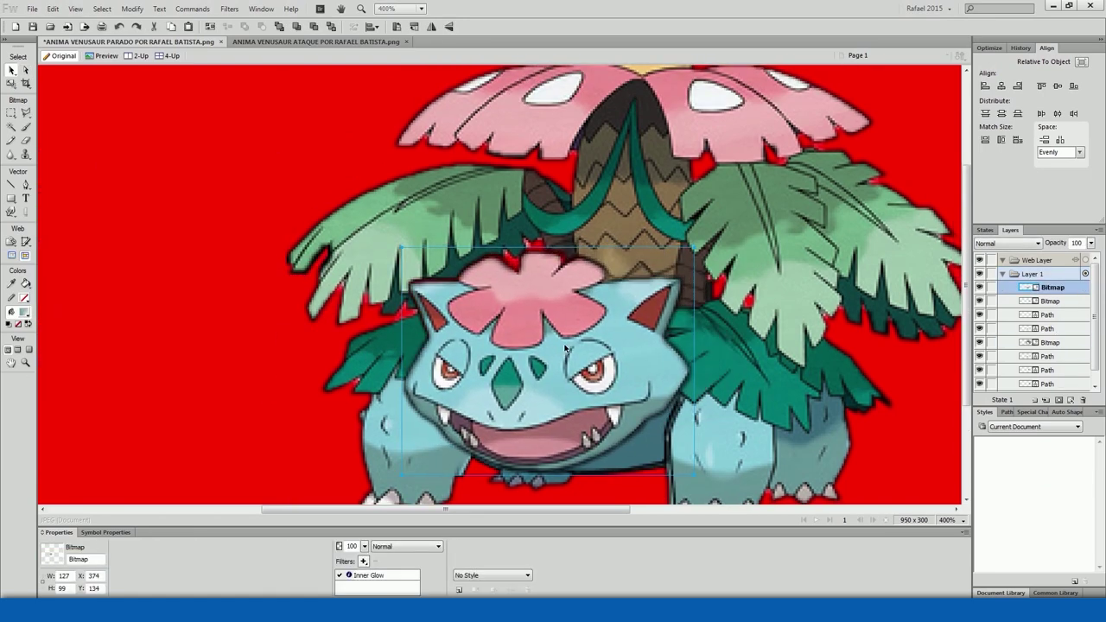
{"action": "key", "text": "ctrl+z"}
Draw a curved leaf shape above the front leg and fill it dark green
{"action": "key", "text": "p"}
{"action": "left_click", "coordinate": [380, 326]}
{"action": "left_click_drag", "start_coordinate": [423, 311], "coordinate": [430, 310]}
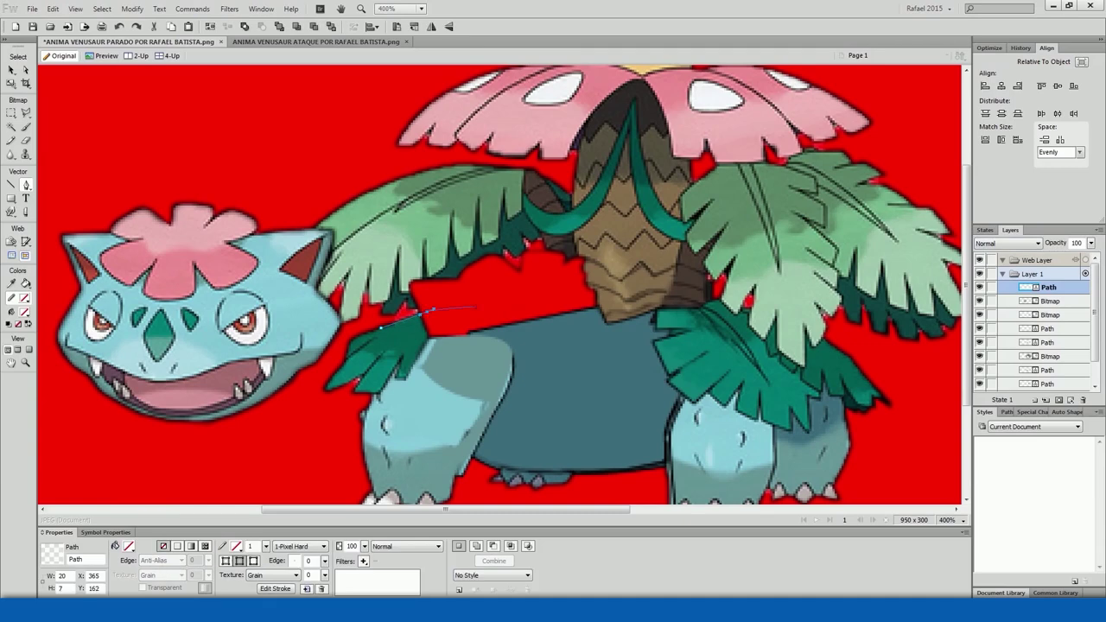
{"action": "left_click", "coordinate": [129, 546]}
{"action": "left_click", "coordinate": [386, 345]}
{"action": "key", "text": "v"}
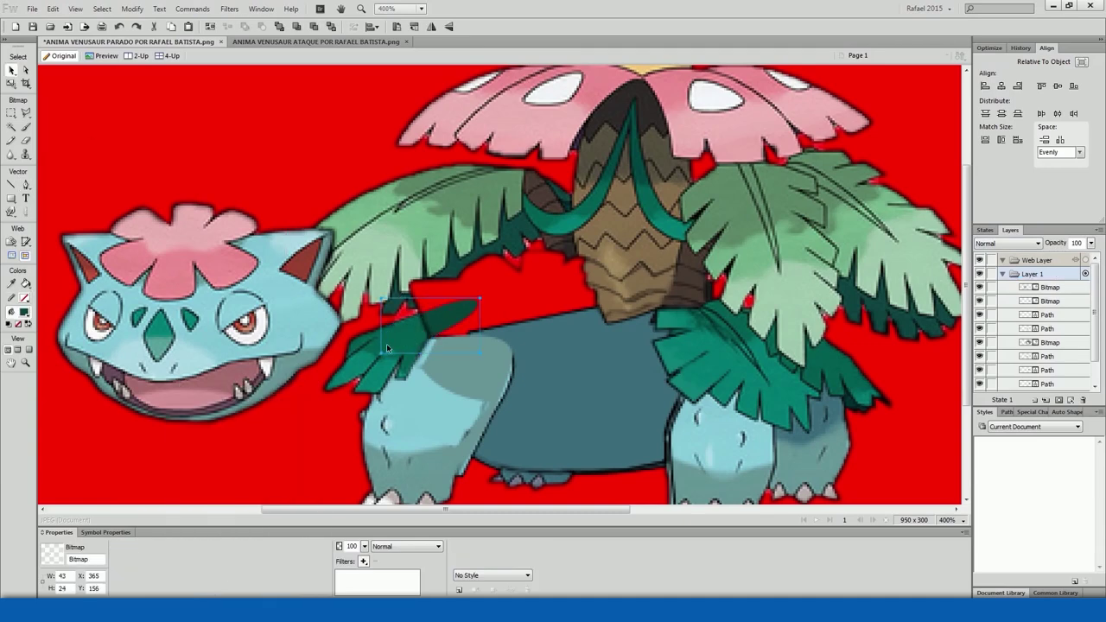
{"action": "left_click", "coordinate": [381, 357]}
Lasso the red gap under the leaf and clone dark green leaf texture over it
{"action": "key", "text": "s"}
{"action": "scroll", "coordinate": [337, 284], "scroll_direction": "up", "scroll_amount": 1}
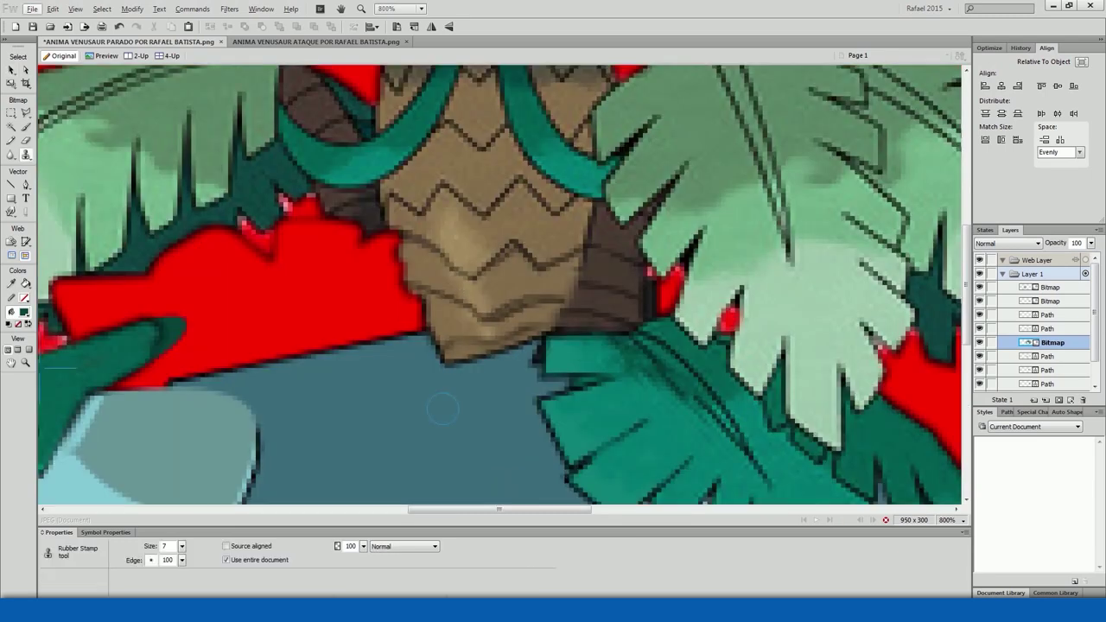
{"action": "key", "text": "l"}
{"action": "left_click", "coordinate": [468, 217]}
{"action": "left_click", "coordinate": [453, 259]}
{"action": "double_click", "coordinate": [453, 302]}
{"action": "key", "text": "s"}
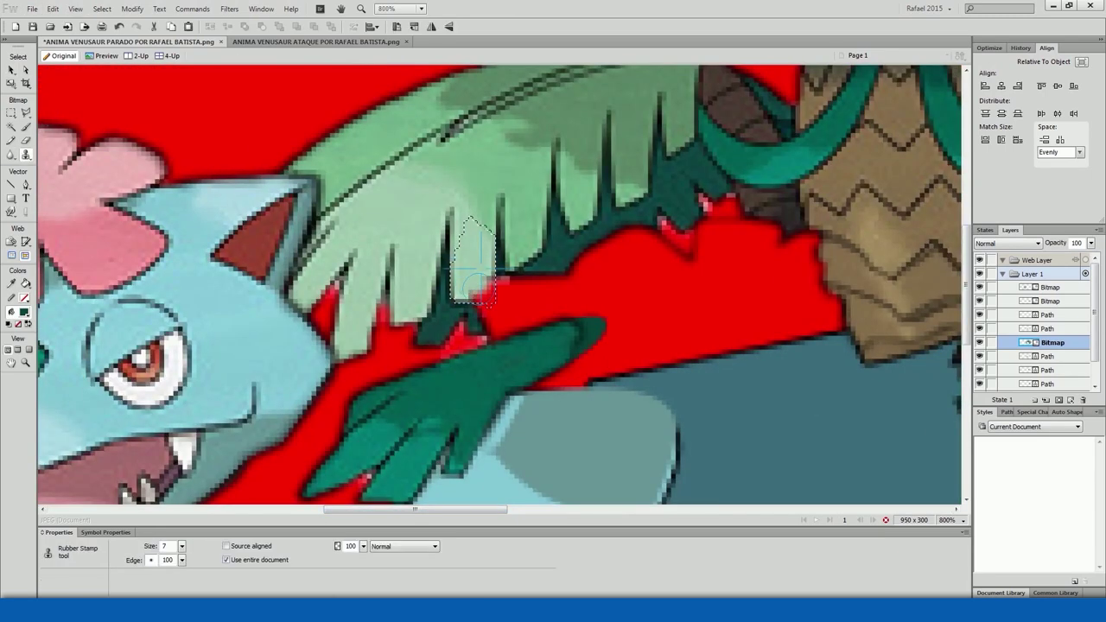
{"action": "key", "text": "l"}
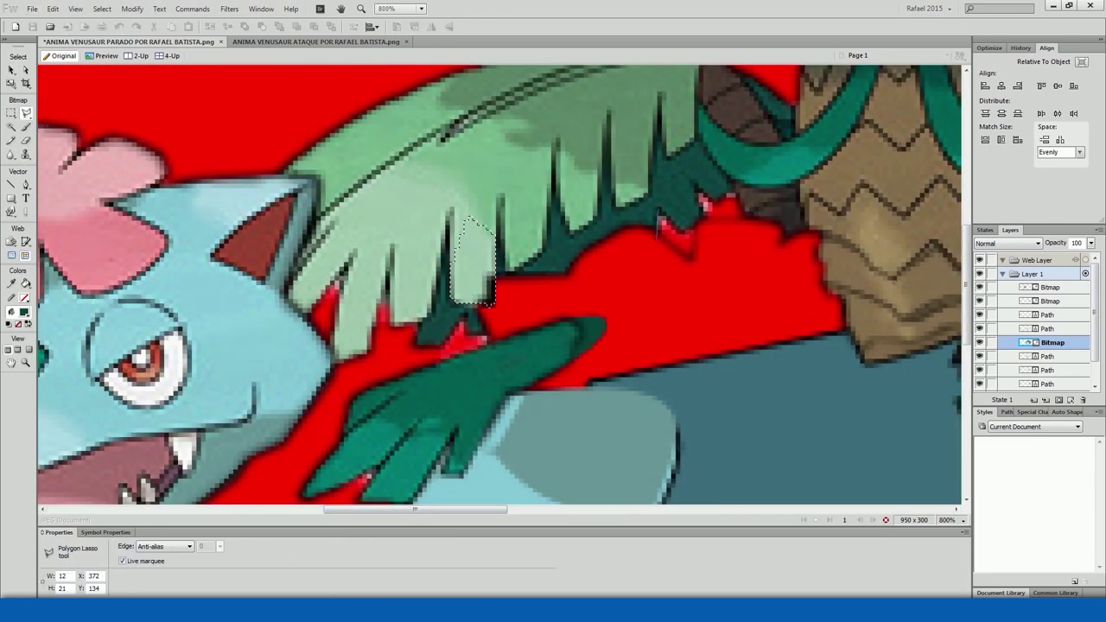
{"action": "left_click", "coordinate": [658, 221]}
{"action": "left_click", "coordinate": [658, 275]}
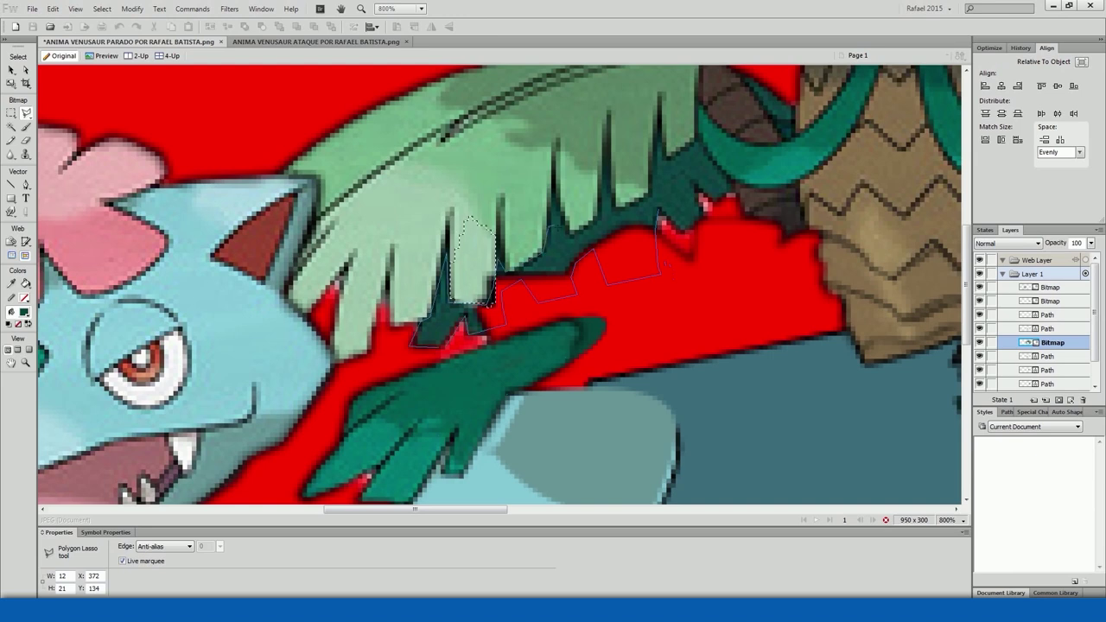
{"action": "double_click", "coordinate": [449, 333]}
{"action": "key", "text": "s"}
{"action": "left_click", "coordinate": [678, 186], "text": "alt"}
{"action": "mouse_move", "coordinate": [644, 229]}
{"action": "left_mouse_down"}
{"action": "mouse_move", "coordinate": [616, 281]}
{"action": "mouse_move", "coordinate": [607, 274]}
{"action": "left_mouse_up"}
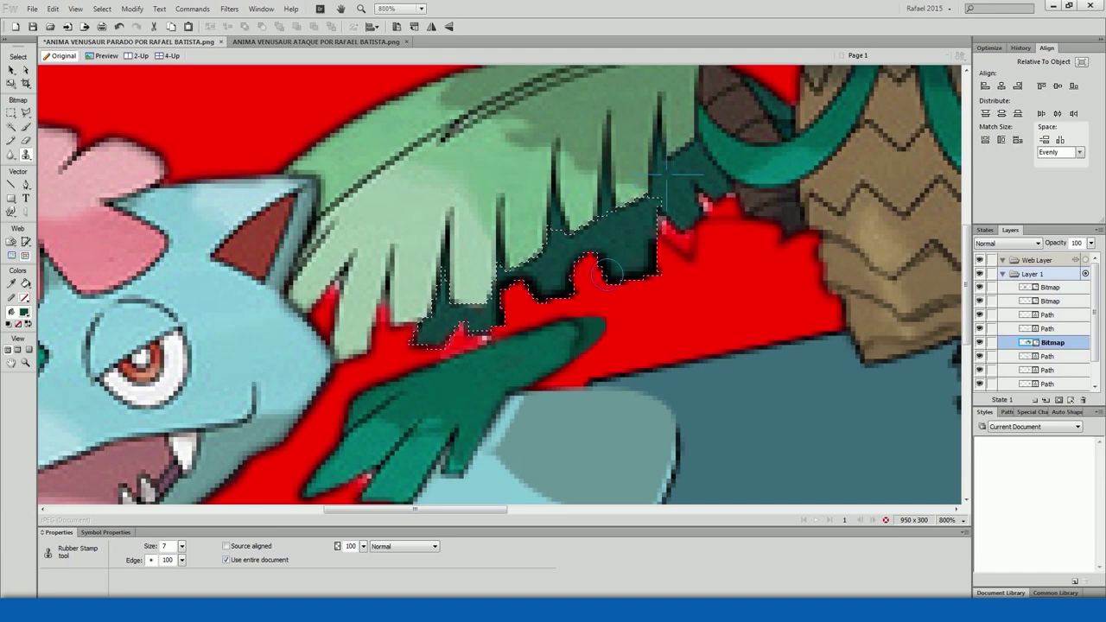
{"action": "key", "text": "ctrl+d"}
Nudge the head bitmap upward, then undo it back into place
{"action": "left_click", "coordinate": [26, 113]}
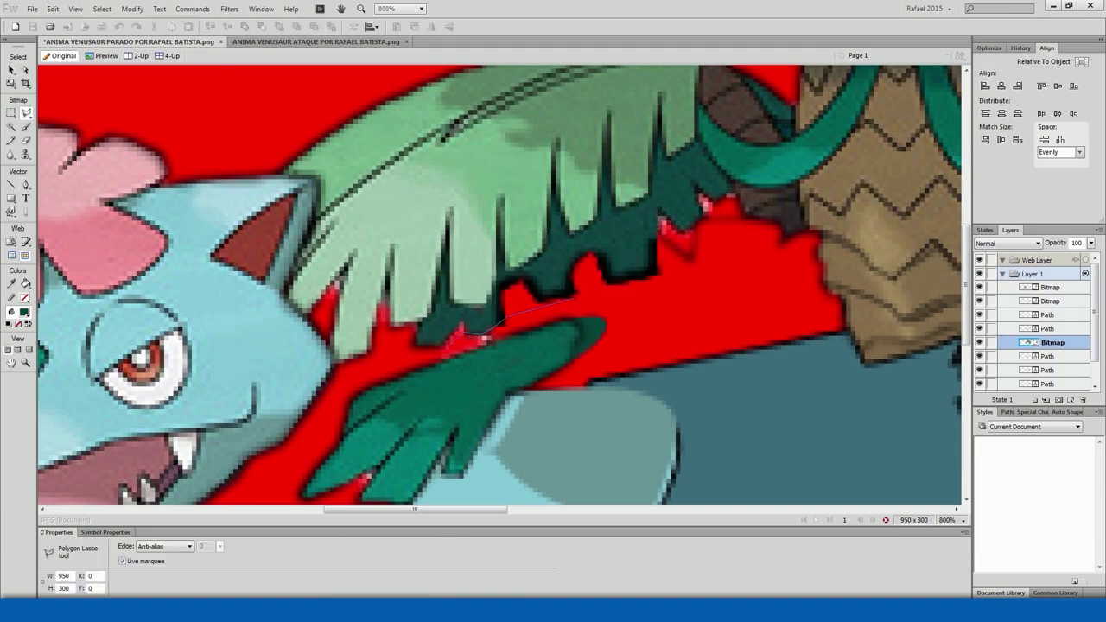
{"action": "key", "text": "ctrl+minus"}
{"action": "key", "text": "v"}
{"action": "left_click", "coordinate": [236, 349]}
{"action": "scroll", "coordinate": [237, 350], "scroll_direction": "left", "scroll_amount": 5}
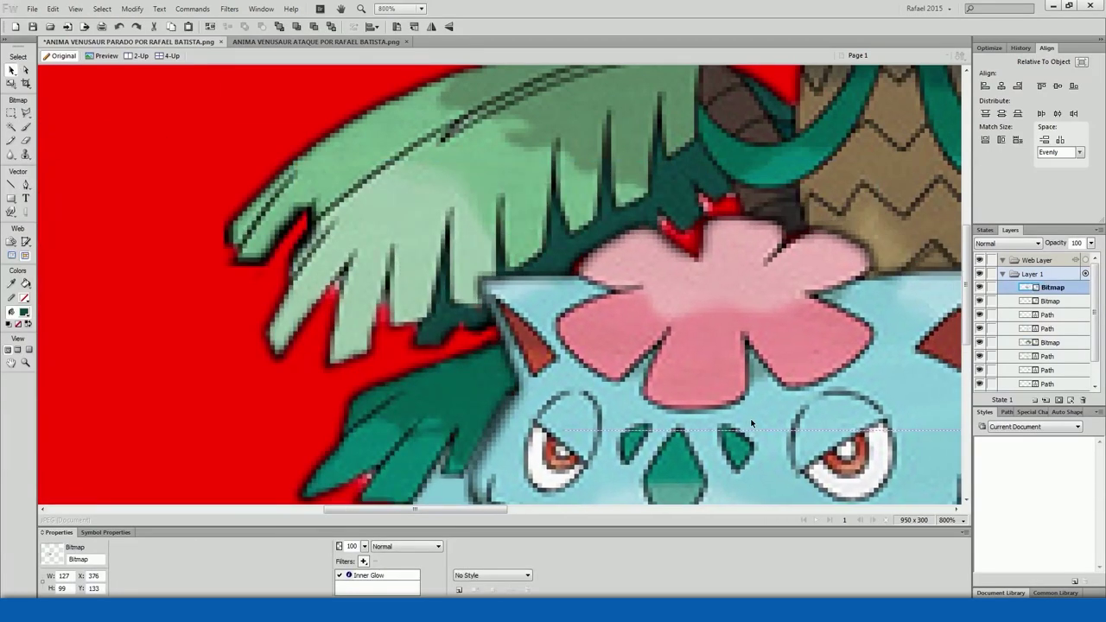
{"action": "key", "text": "ctrl+minus"}
{"action": "key", "text": "Up"}
{"action": "key", "text": "Up"}
{"action": "key", "text": "Up"}
{"action": "key", "text": "Up"}
{"action": "key", "text": "Up"}
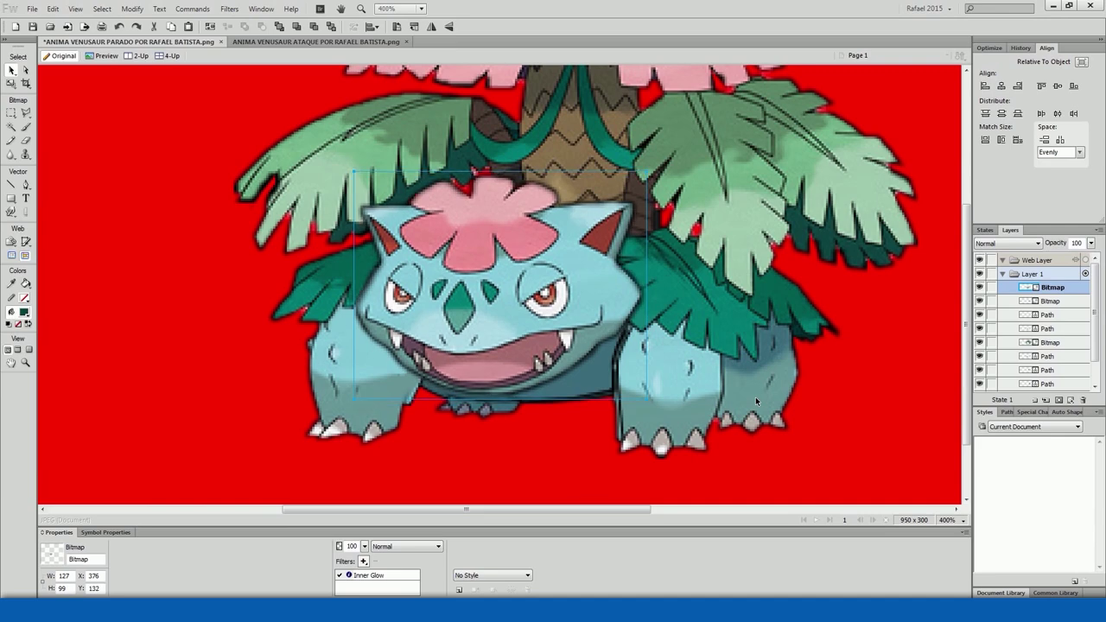
{"action": "key", "text": "Up"}
{"action": "key", "text": "ctrl+z"}
{"action": "key", "text": "ctrl+z"}
{"action": "key", "text": "ctrl+z"}
{"action": "key", "text": "ctrl+equal"}
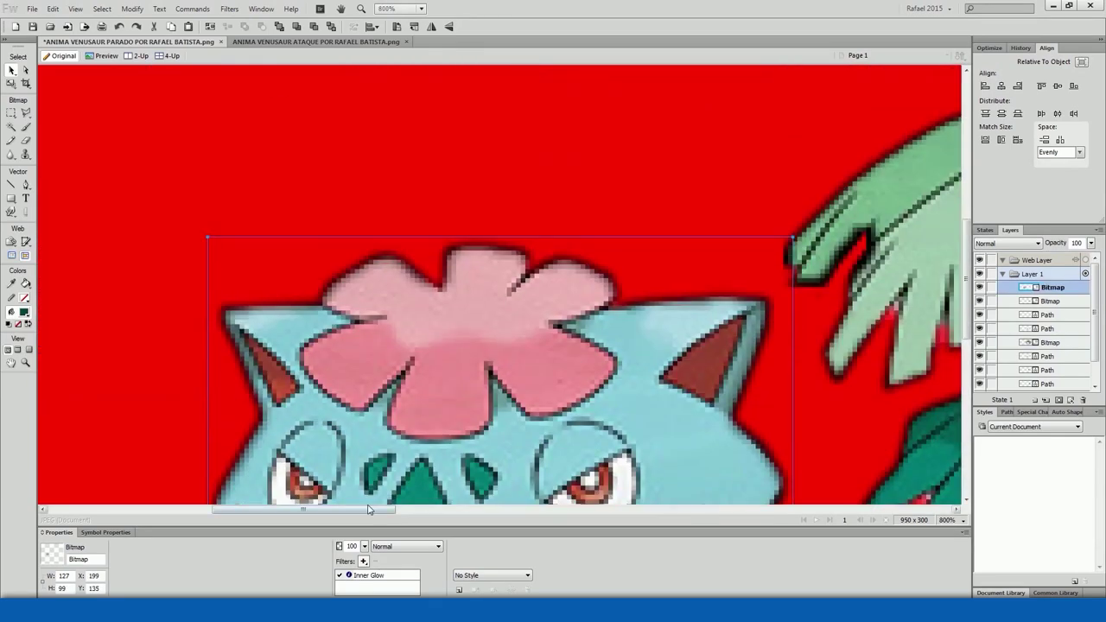
Clone brown trunk texture into the gap behind the trunk
{"action": "key", "text": "l"}
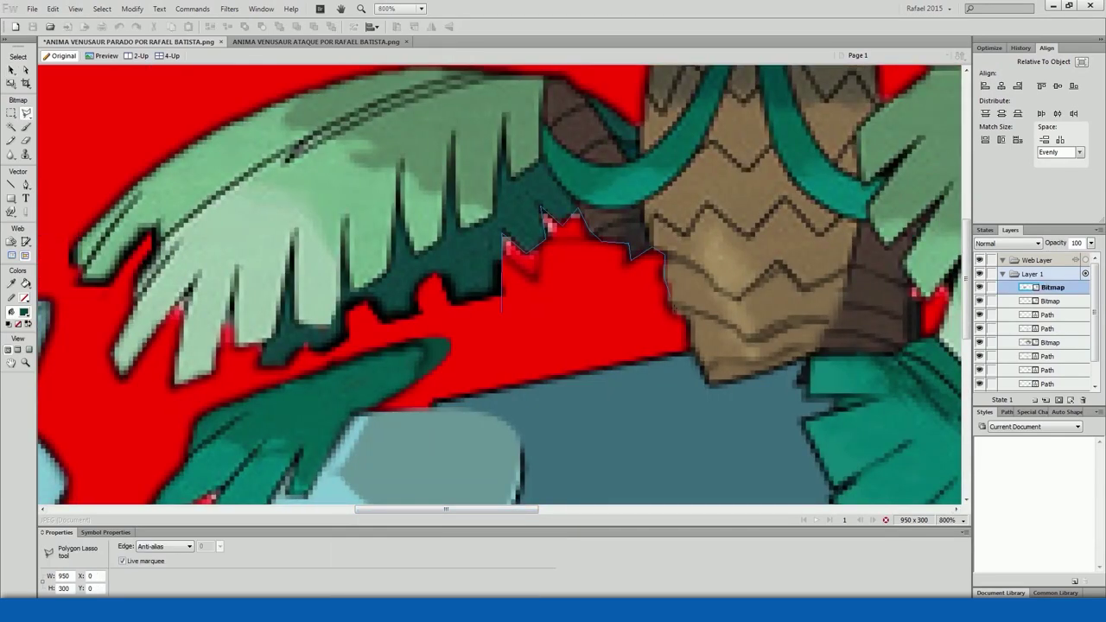
{"action": "key", "text": "Escape"}
{"action": "key", "text": "p"}
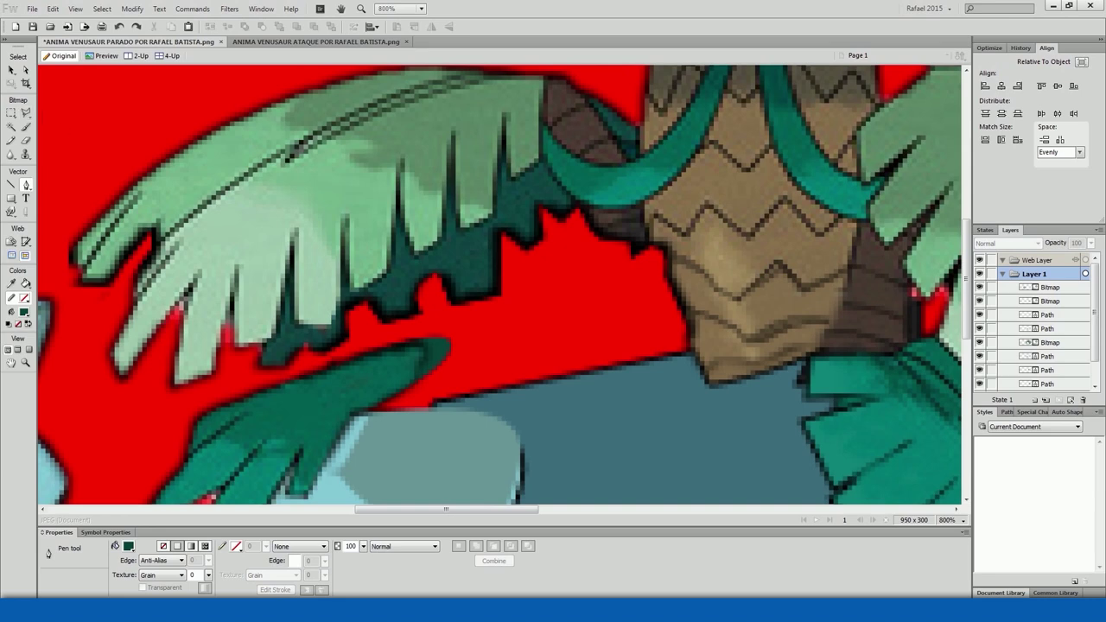
{"action": "key", "text": "s"}
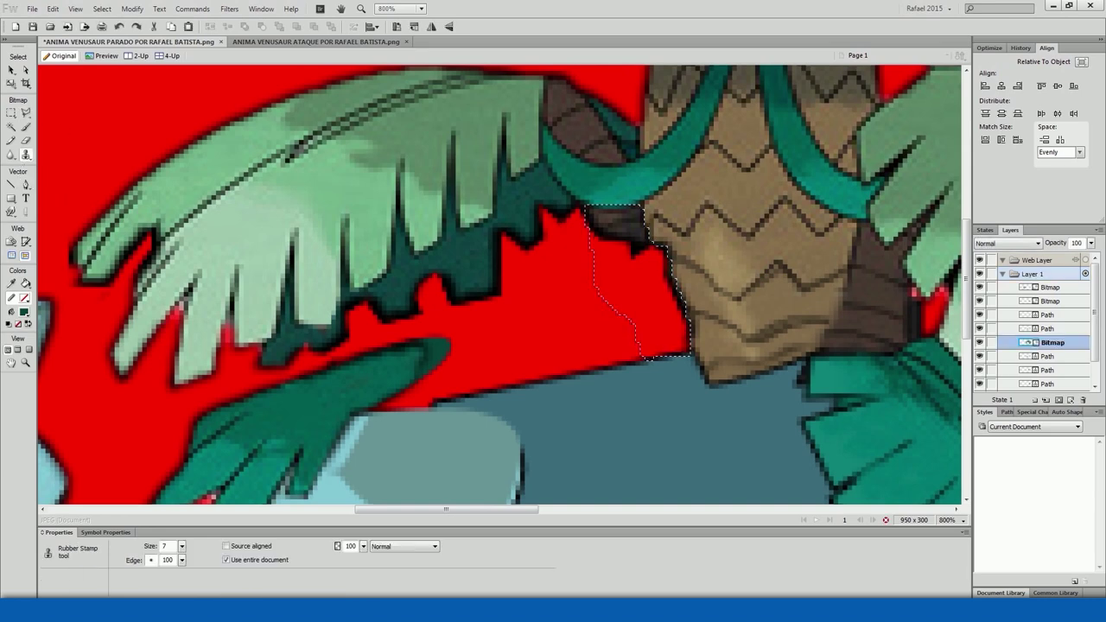
{"action": "mouse_move", "coordinate": [601, 231]}
{"action": "left_mouse_down"}
{"action": "mouse_move", "coordinate": [602, 279]}
{"action": "mouse_move", "coordinate": [633, 223]}
{"action": "left_mouse_up"}
Crop the canvas to all objects (600 x 293) and make its background transparent
{"action": "key", "text": "b"}
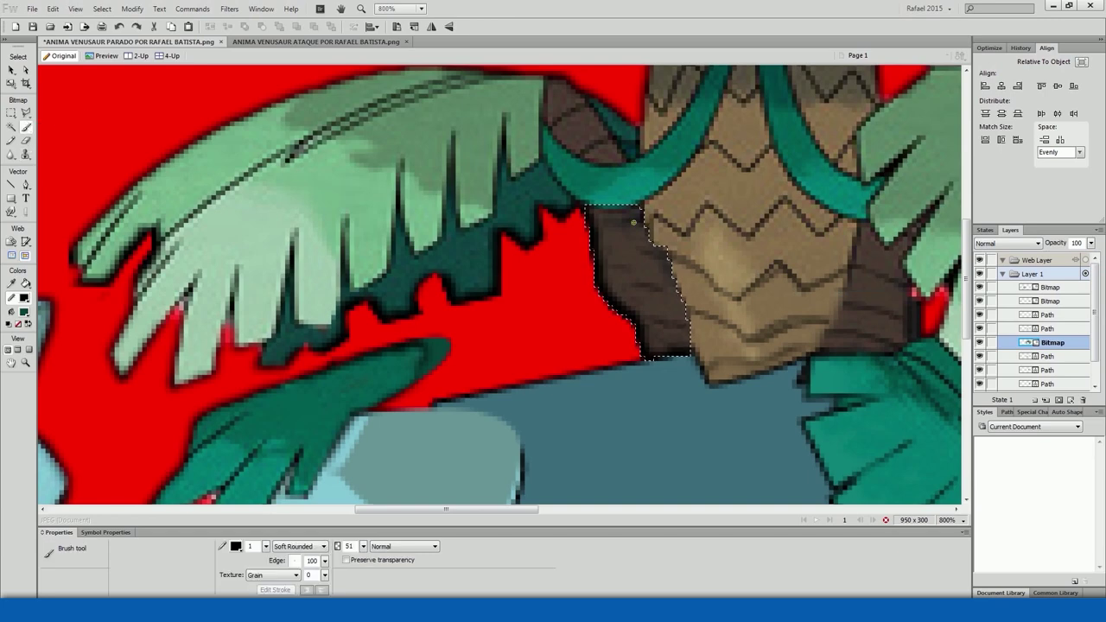
{"action": "right_click", "coordinate": [514, 239]}
{"action": "mouse_move", "coordinate": [555, 257]}
{"action": "left_click", "coordinate": [703, 352]}
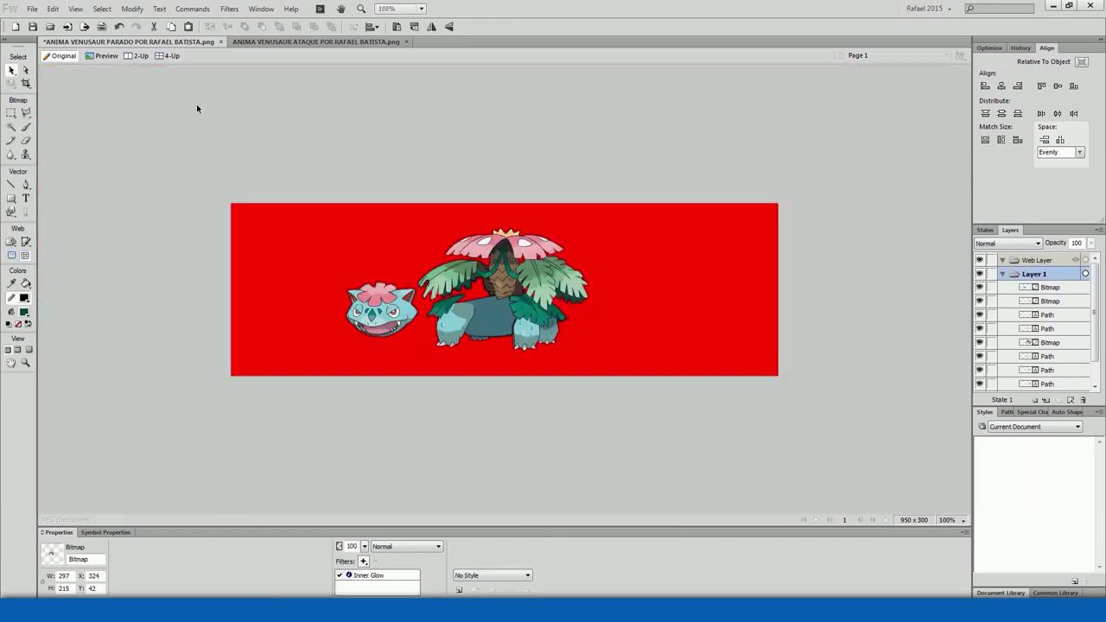
{"action": "key", "text": "ctrl+a"}
{"action": "right_click", "coordinate": [502, 219]}
{"action": "left_click", "coordinate": [693, 327]}
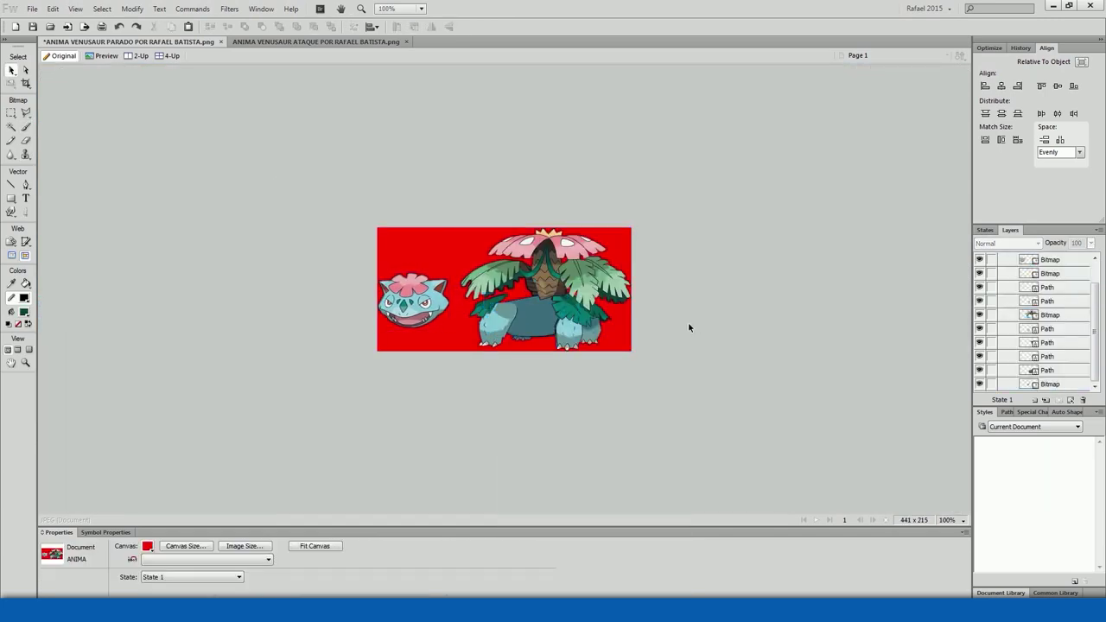
{"action": "left_click", "coordinate": [148, 546]}
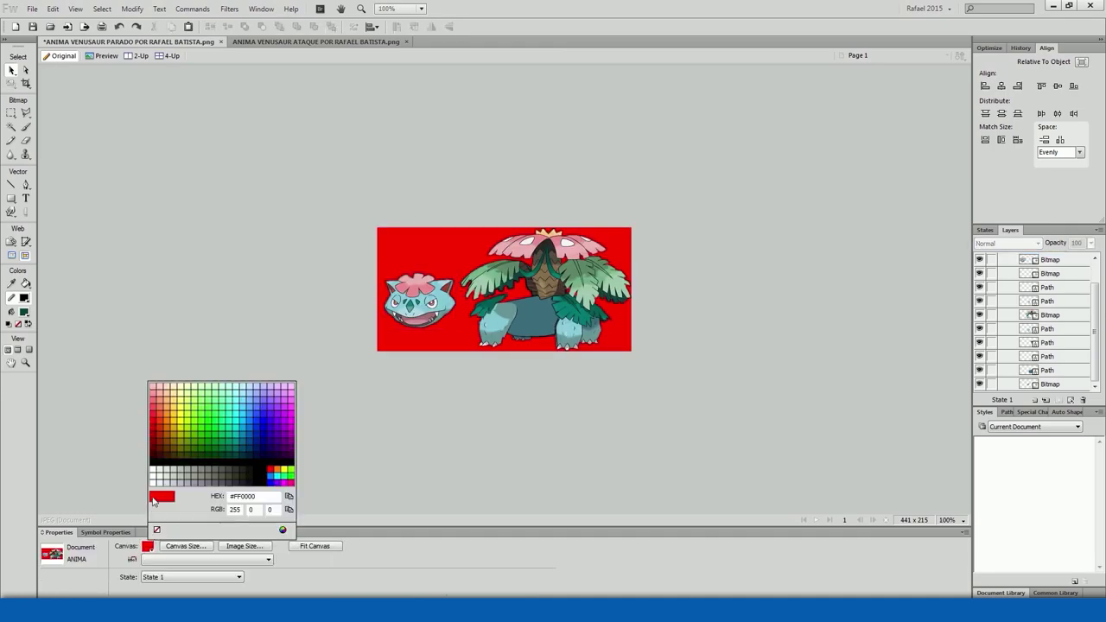
{"action": "left_click", "coordinate": [279, 495]}
{"action": "left_click", "coordinate": [244, 546]}
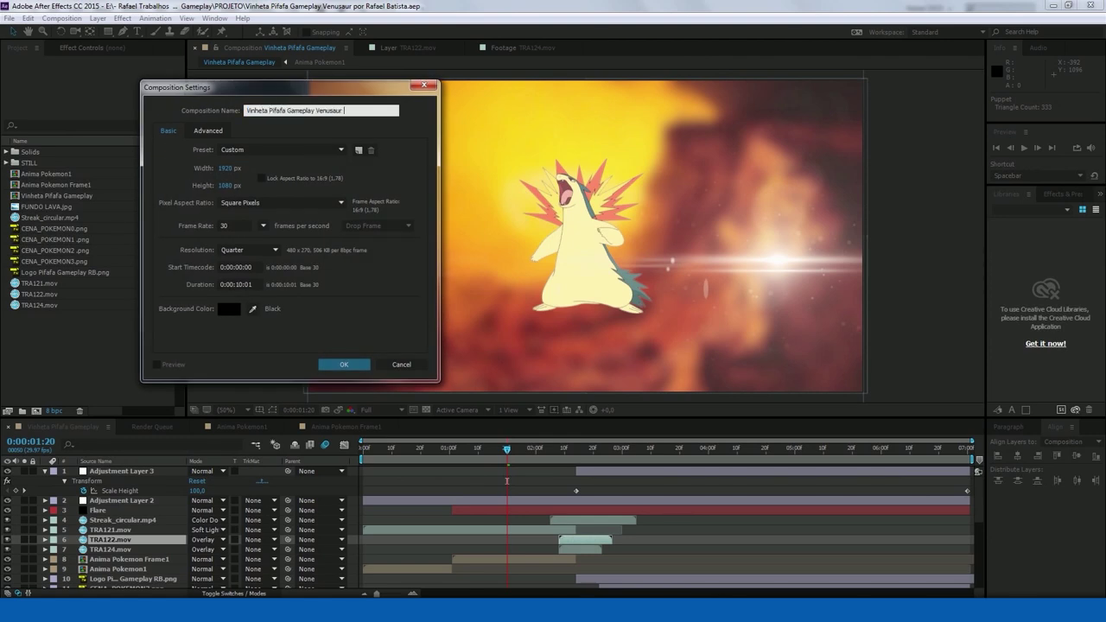
Make a new folder named STILL, move the loose Venusaur items into folders, and start a new comp
{"action": "key", "text": "Return"}
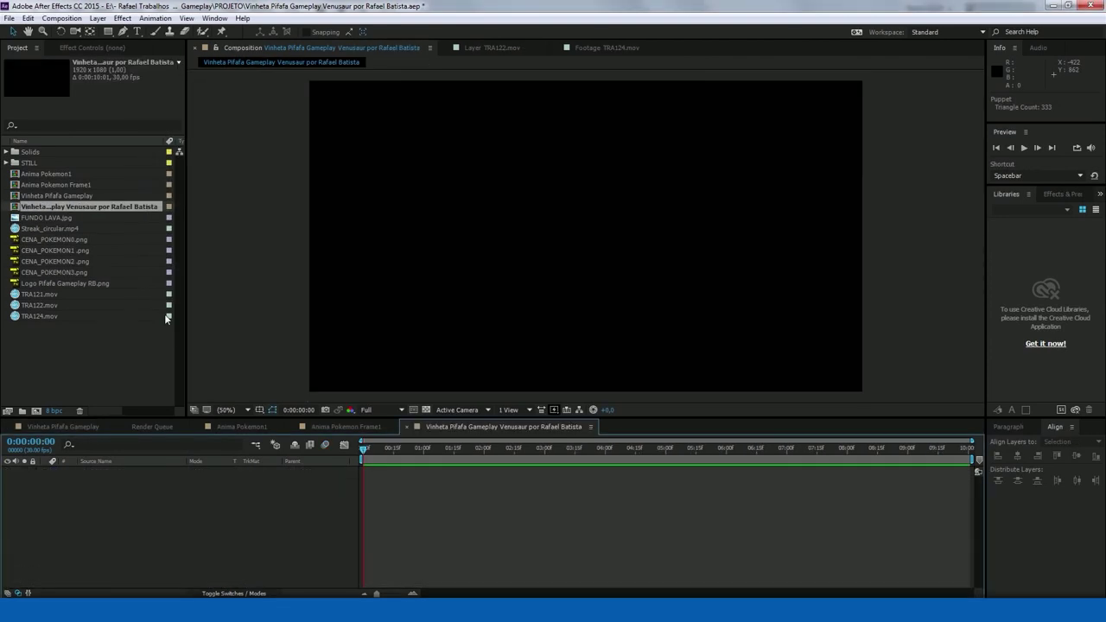
{"action": "key", "text": "ctrl+alt+shift+n"}
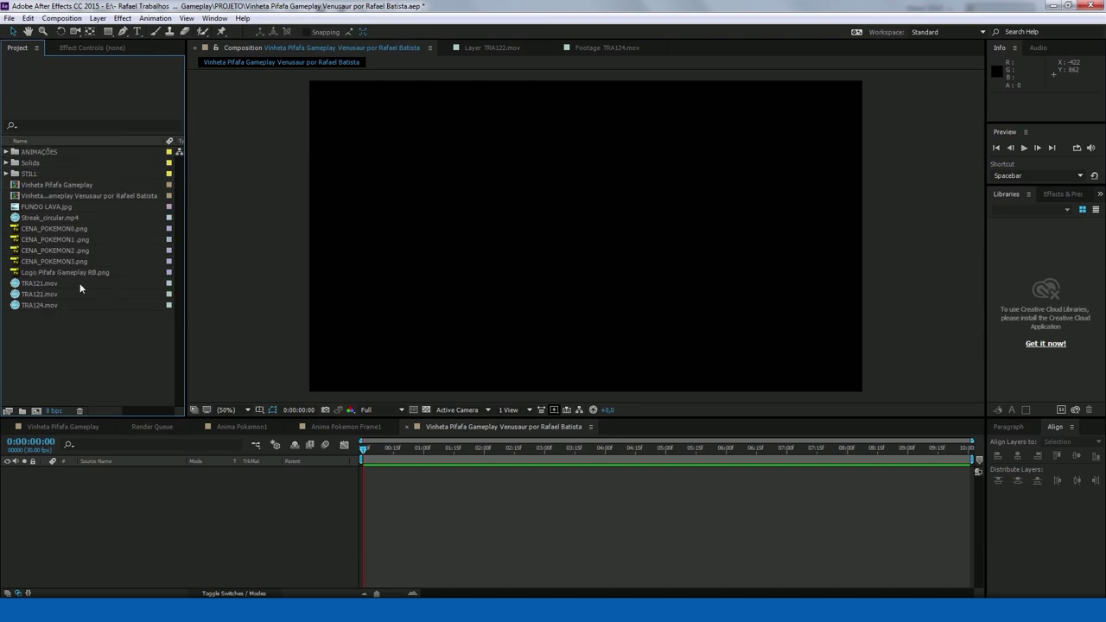
{"action": "key", "text": "ctrl+alt+shift+n"}
{"action": "type", "text": "STILL"}
{"action": "left_click_drag", "start_coordinate": [39, 294], "coordinate": [42, 180]}
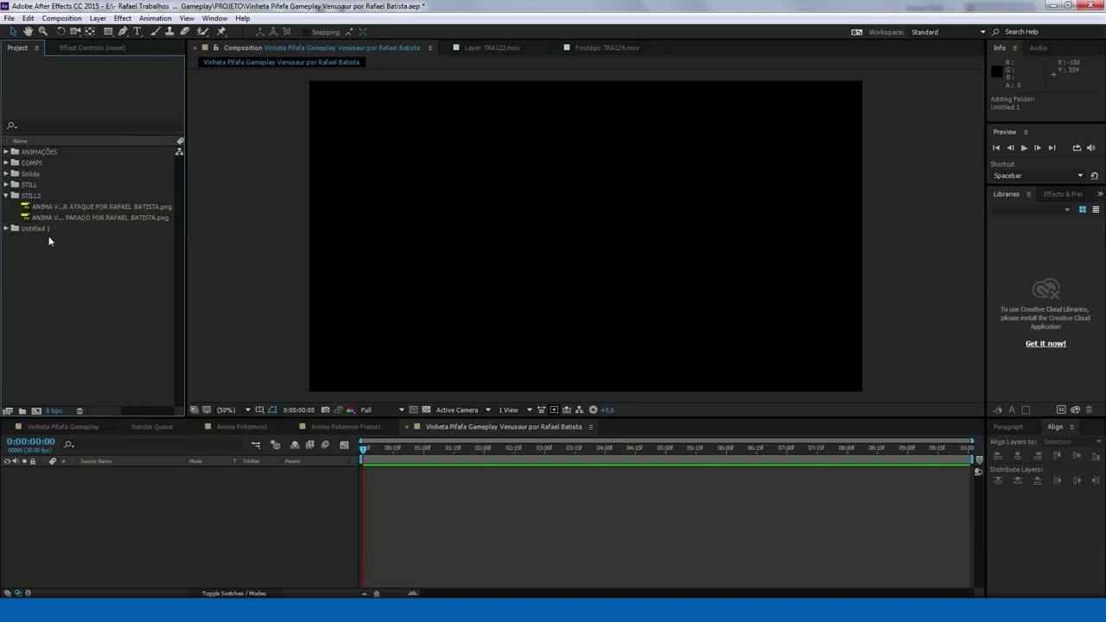
{"action": "key", "text": "ctrl+n"}
Name the comp 'Anima Venusaur Parado', add the PARADO image, and narrow the comp width
{"action": "type", "text": "nusaur"}
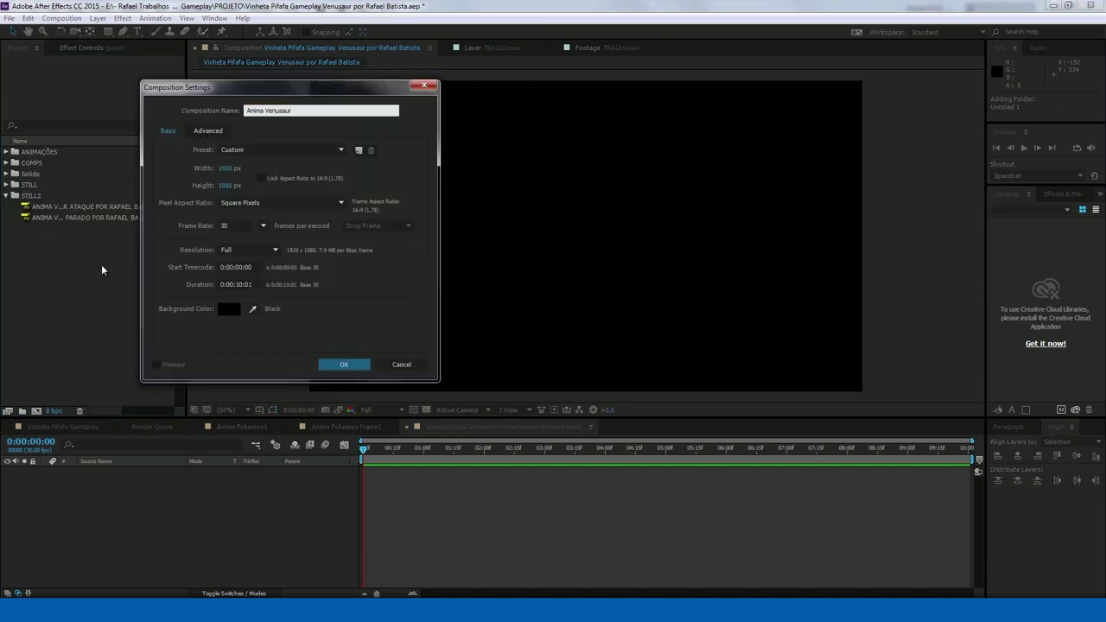
{"action": "type", "text": " Parado"}
{"action": "left_click", "coordinate": [344, 364]}
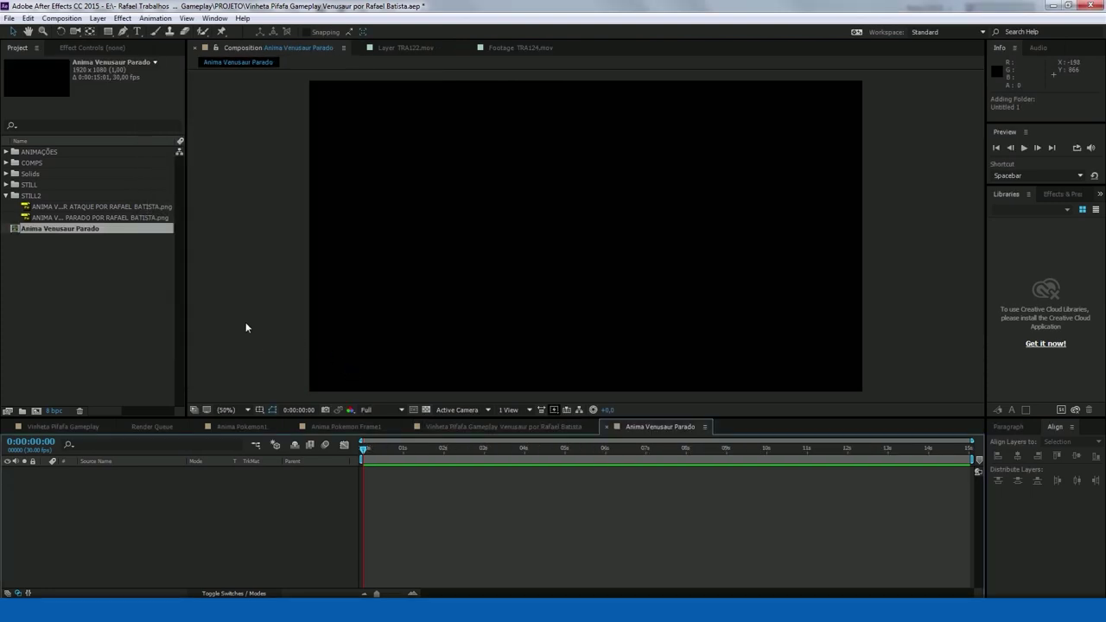
{"action": "left_click", "coordinate": [61, 218]}
{"action": "key", "text": "ctrl+slash"}
{"action": "right_click", "coordinate": [678, 142]}
{"action": "left_click", "coordinate": [717, 219]}
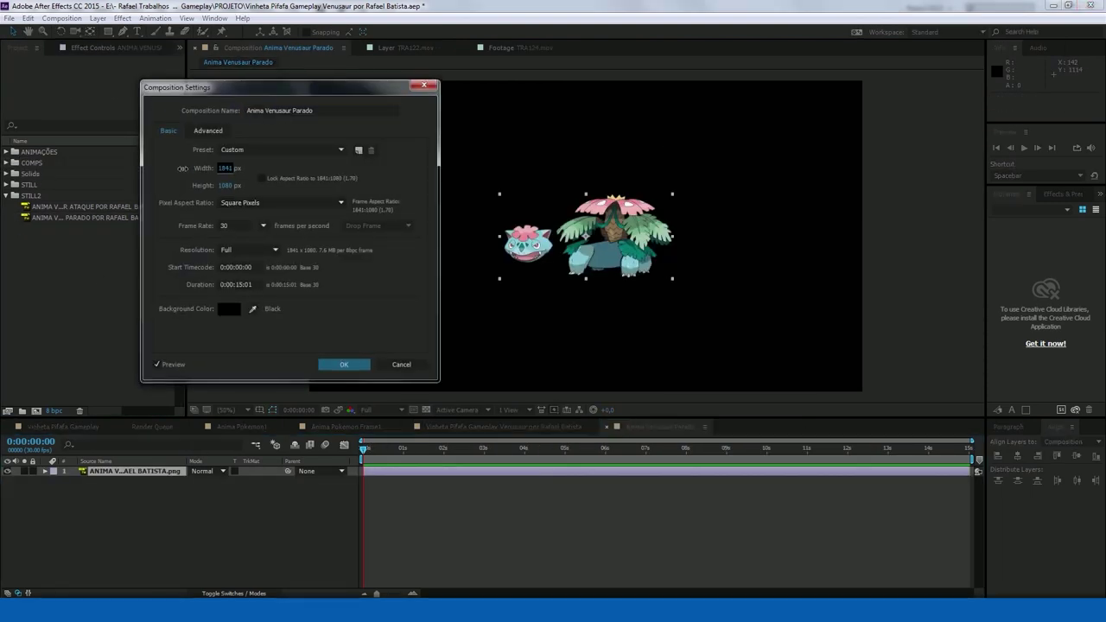
{"action": "left_click_drag", "start_coordinate": [224, 168], "coordinate": [133, 185]}
{"action": "type", "text": "0"}
{"action": "key", "text": "Return"}
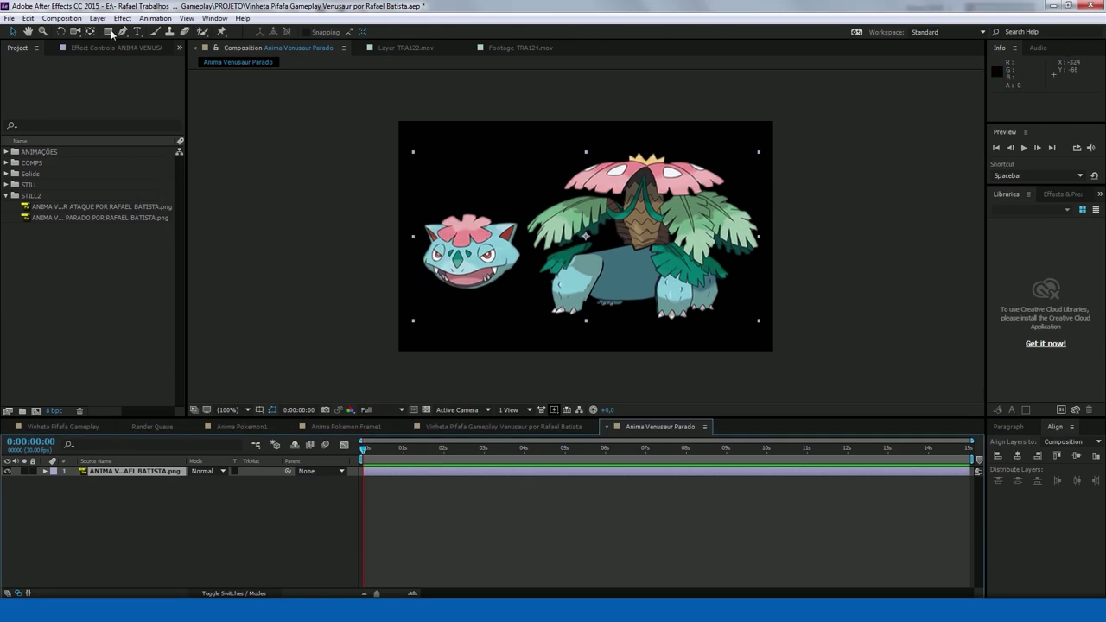
Mask the layer down to the head, recentre its anchor point, and duplicate it
{"action": "left_click_drag", "start_coordinate": [413, 199], "coordinate": [522, 296]}
{"action": "key", "text": "shift+F10"}
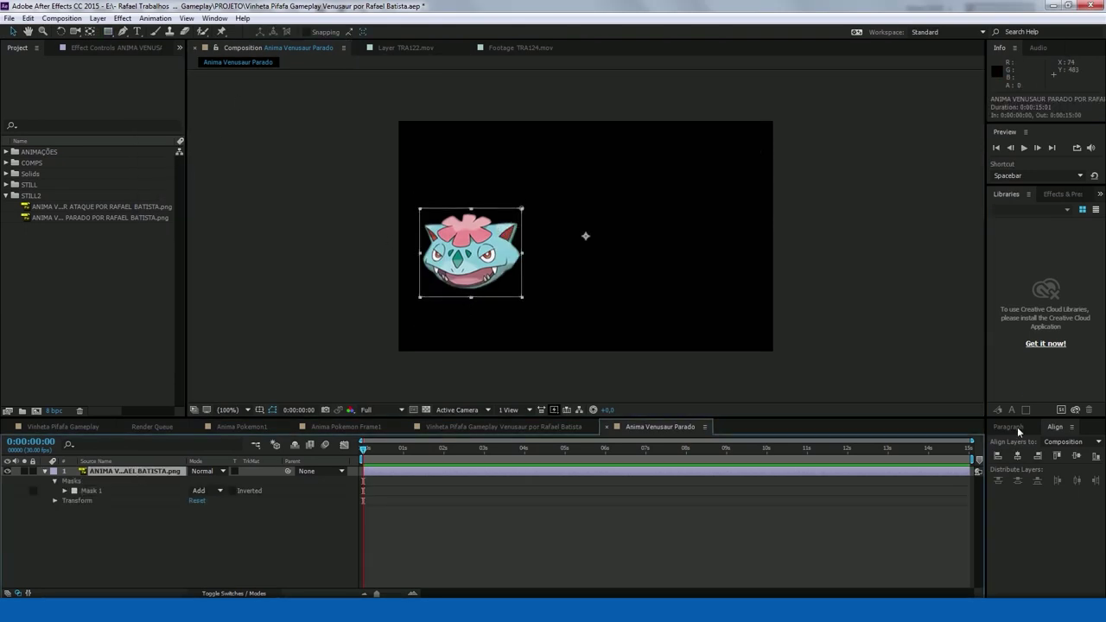
{"action": "left_click", "coordinate": [1019, 477]}
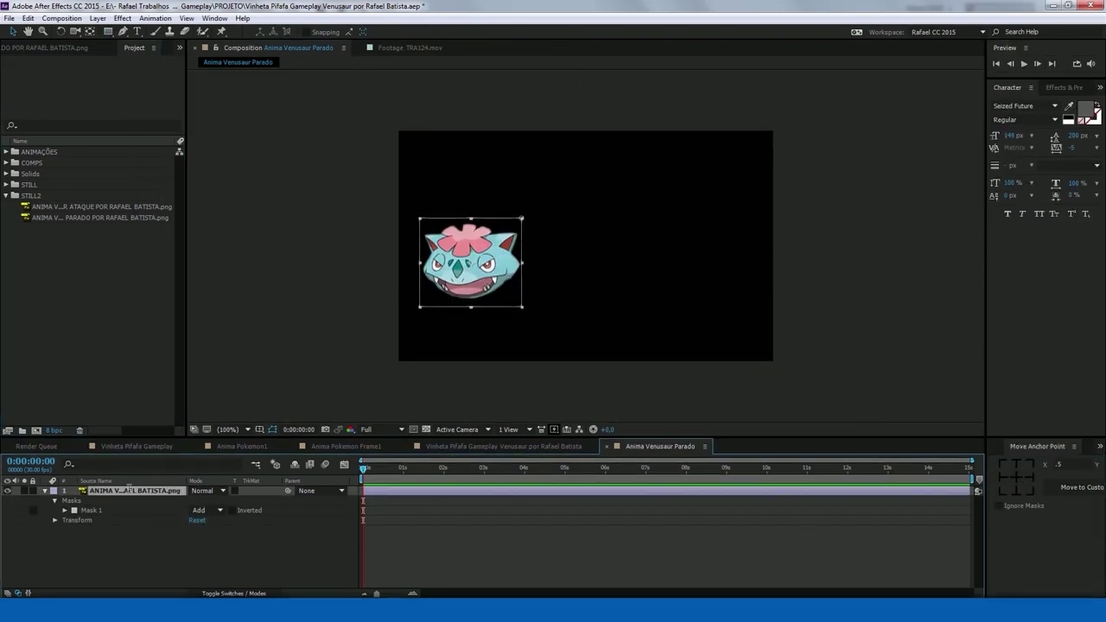
{"action": "type", "text": "cabeça"}
{"action": "key", "text": "ctrl+d"}
{"action": "key", "text": "Return"}
{"action": "type", "text": "corpo"}
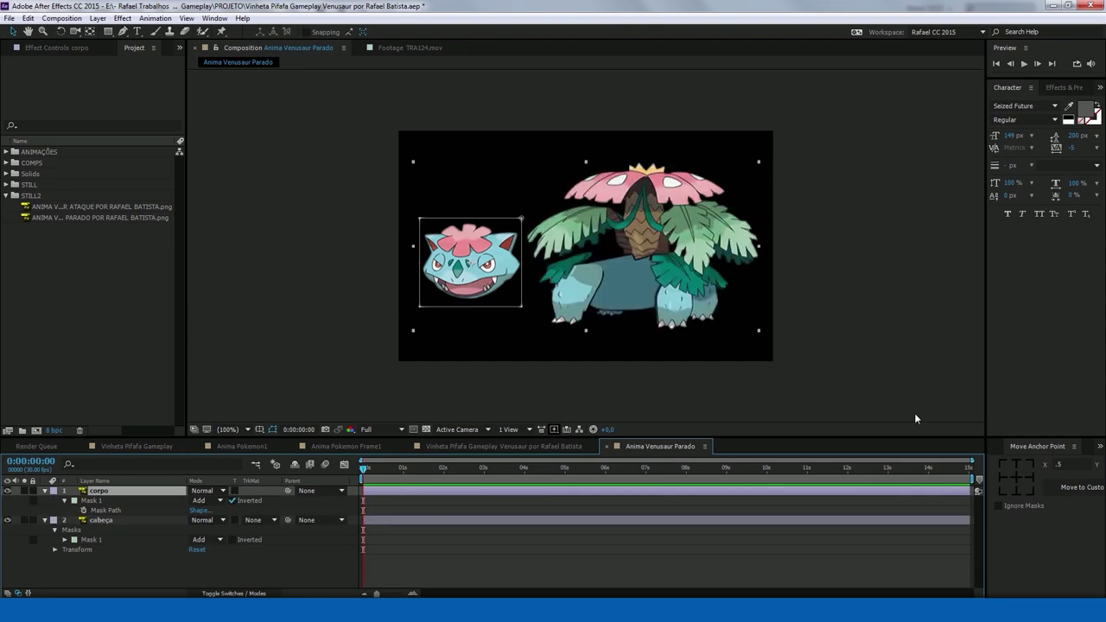
Fit the corpo mask around Venusaur's whole body and place cabeça above corpo
{"action": "left_click_drag", "start_coordinate": [521, 218], "coordinate": [762, 306]}
{"action": "left_click_drag", "start_coordinate": [641, 218], "coordinate": [641, 158]}
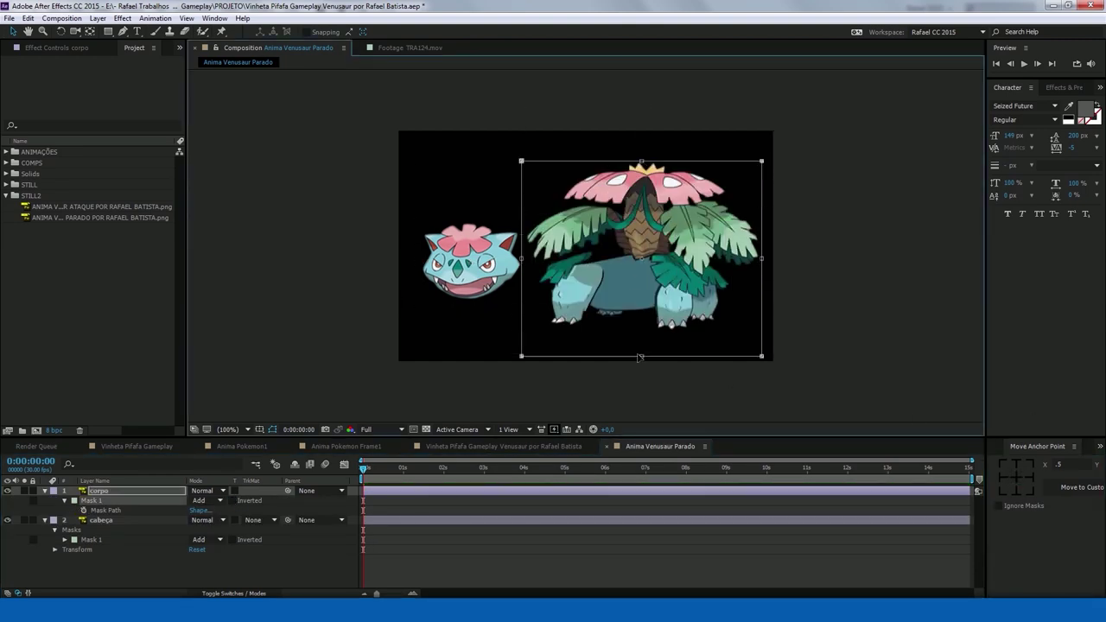
{"action": "left_click_drag", "start_coordinate": [468, 279], "coordinate": [641, 290]}
{"action": "left_click_drag", "start_coordinate": [167, 501], "coordinate": [167, 492]}
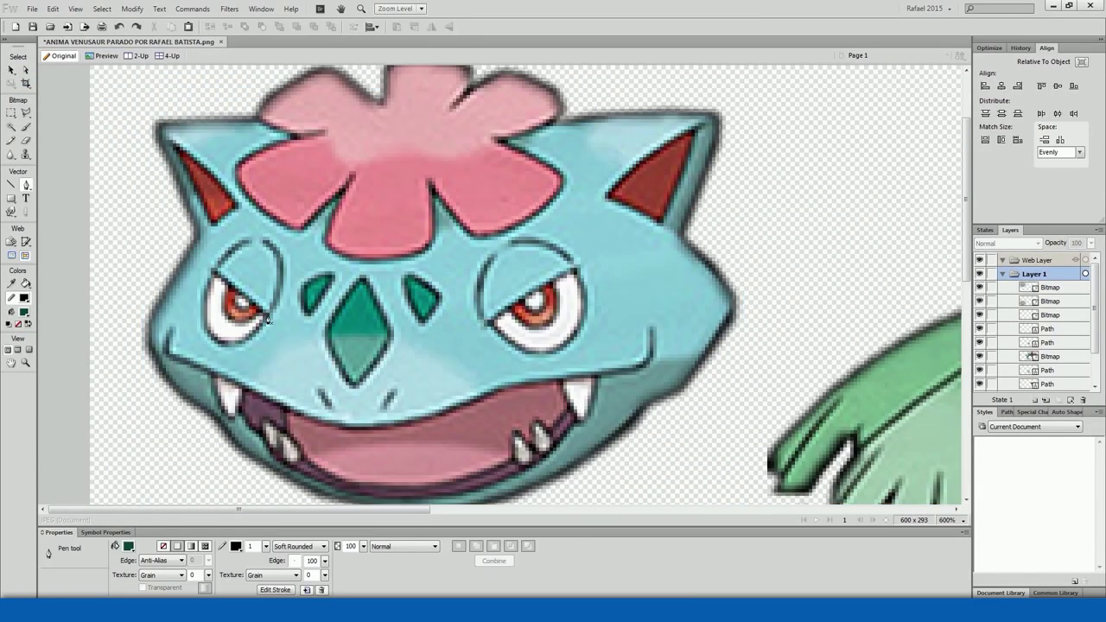
Draw a cyan-filled ellipse over the head's left eye, convert it to bitmap, then delete it
{"action": "left_click", "coordinate": [226, 270]}
{"action": "left_click_drag", "start_coordinate": [391, 364], "coordinate": [407, 370]}
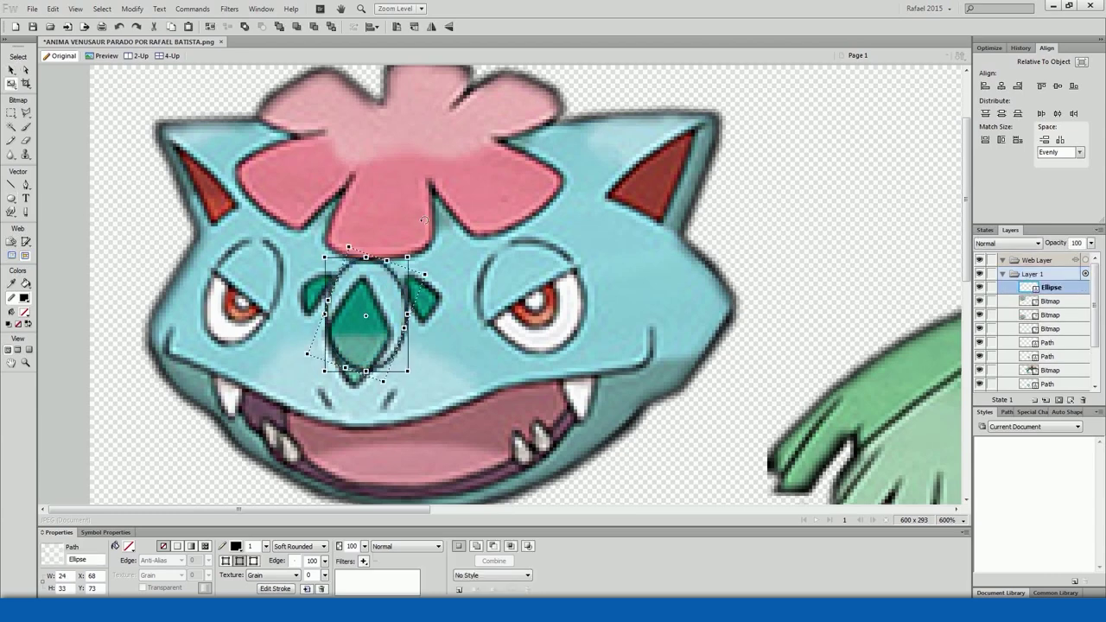
{"action": "key", "text": "v"}
{"action": "left_click_drag", "start_coordinate": [370, 315], "coordinate": [242, 288]}
{"action": "left_click", "coordinate": [129, 546]}
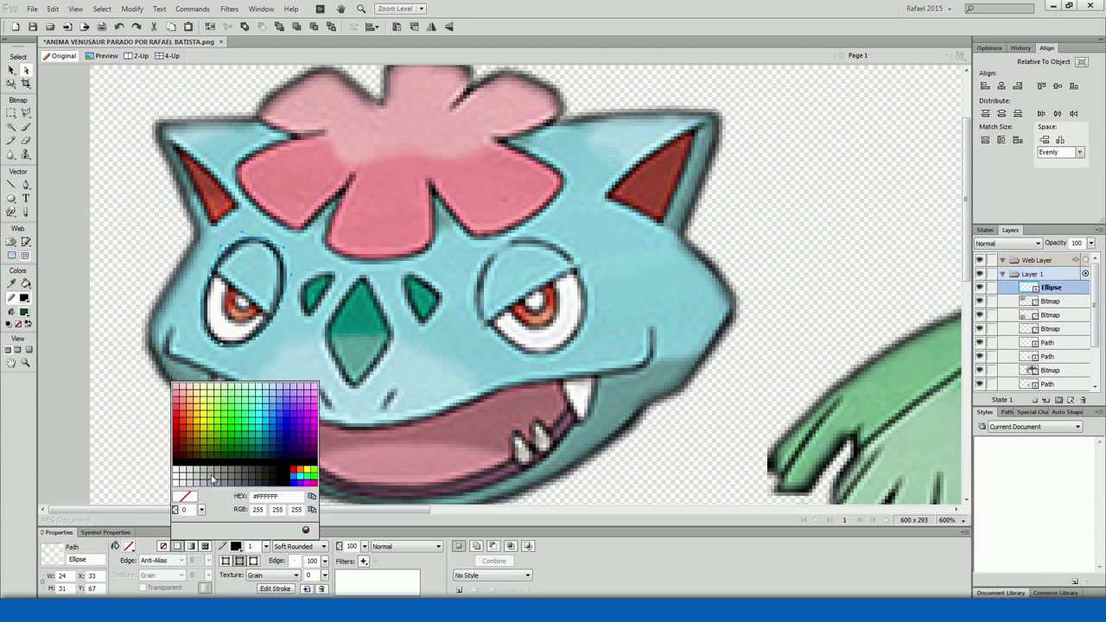
{"action": "left_click", "coordinate": [259, 362]}
{"action": "key", "text": "ctrl+alt+shift+z"}
{"action": "key", "text": "e"}
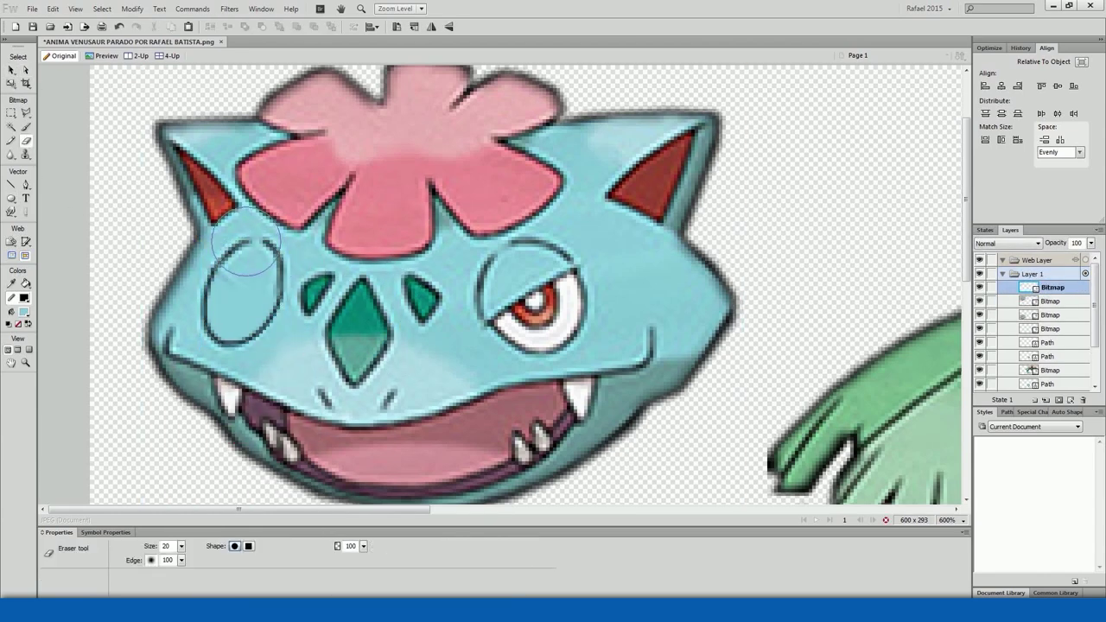
{"action": "key", "text": "v"}
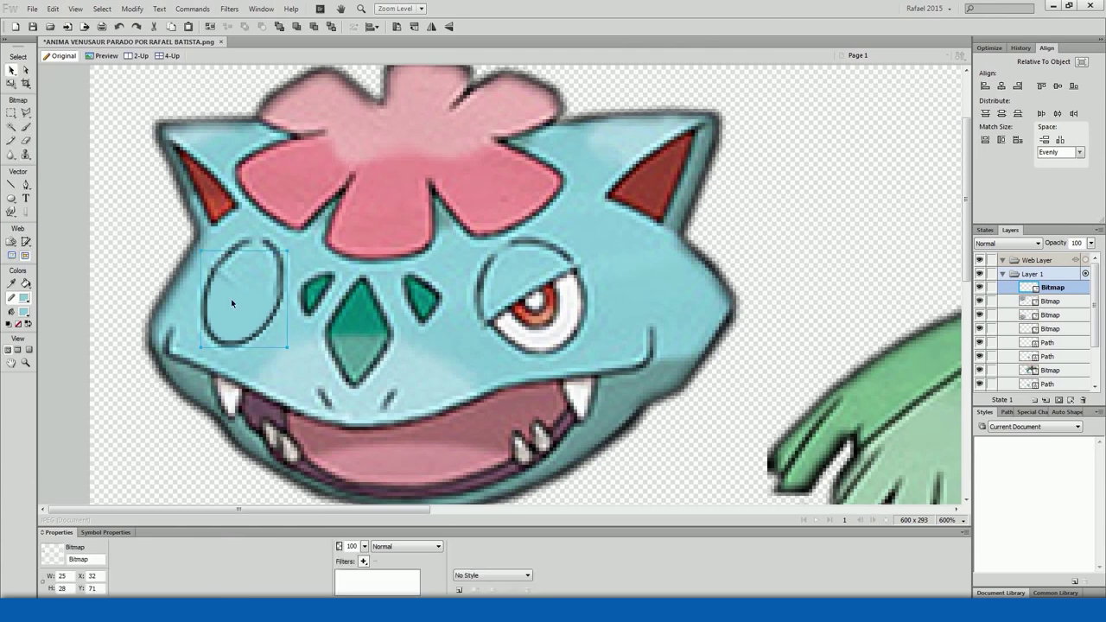
{"action": "key", "text": "Delete"}
Touch up the head with clone and brush, save the sprite sheet, and return to After Effects
{"action": "left_click", "coordinate": [25, 154]}
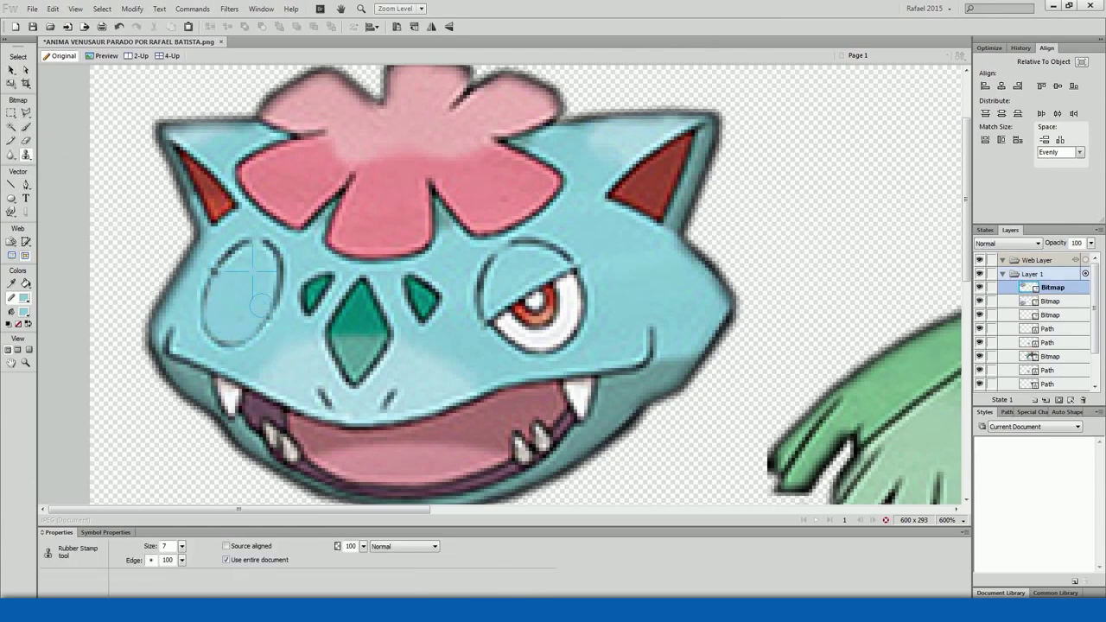
{"action": "left_click", "coordinate": [26, 127]}
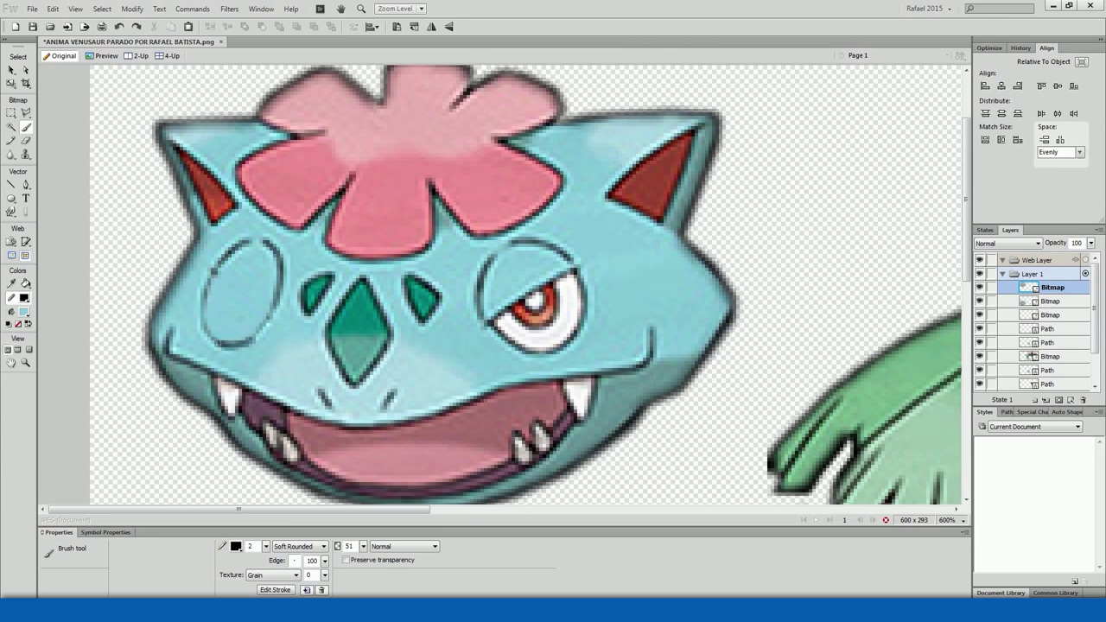
{"action": "key", "text": "s"}
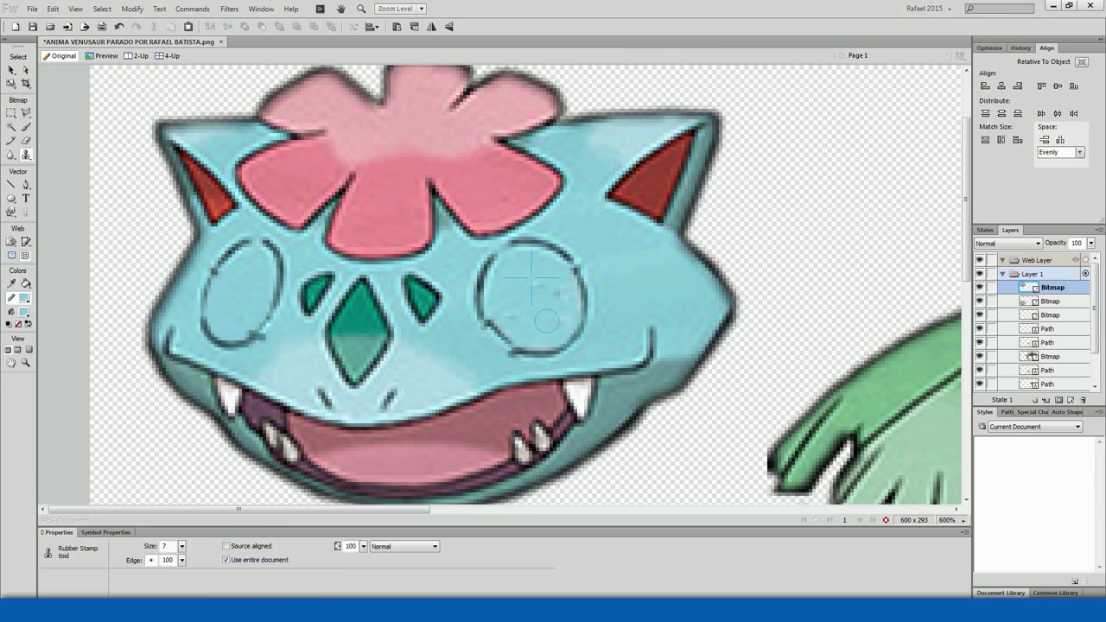
{"action": "key", "text": "v"}
{"action": "key", "text": "ctrl+minus"}
{"action": "key", "text": "ctrl+minus"}
{"action": "key", "text": "ctrl+minus"}
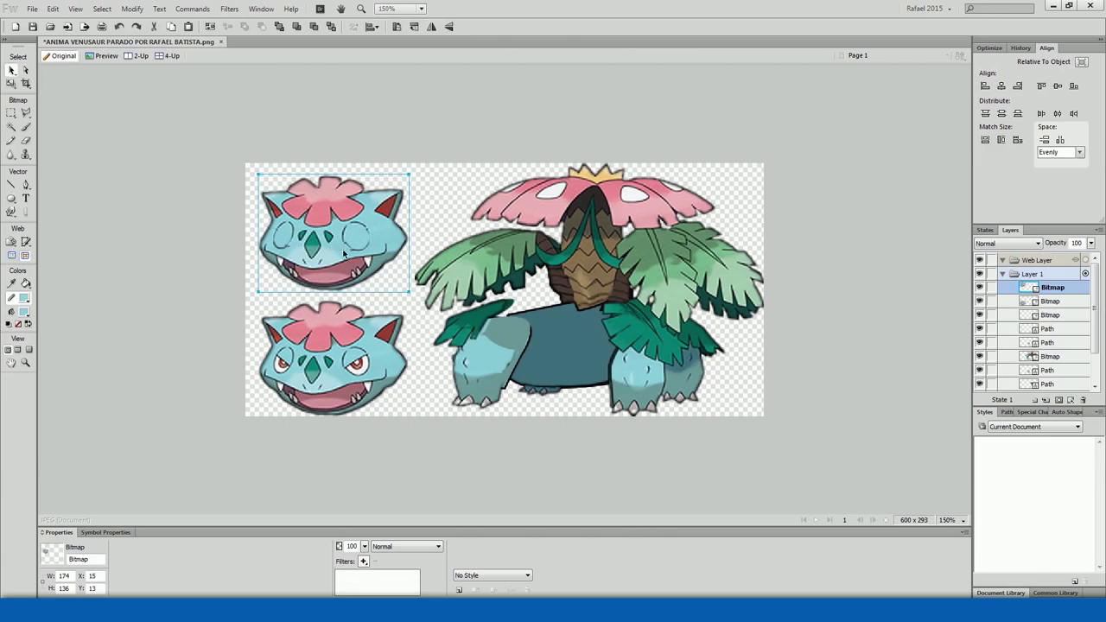
{"action": "key", "text": "ctrl+s"}
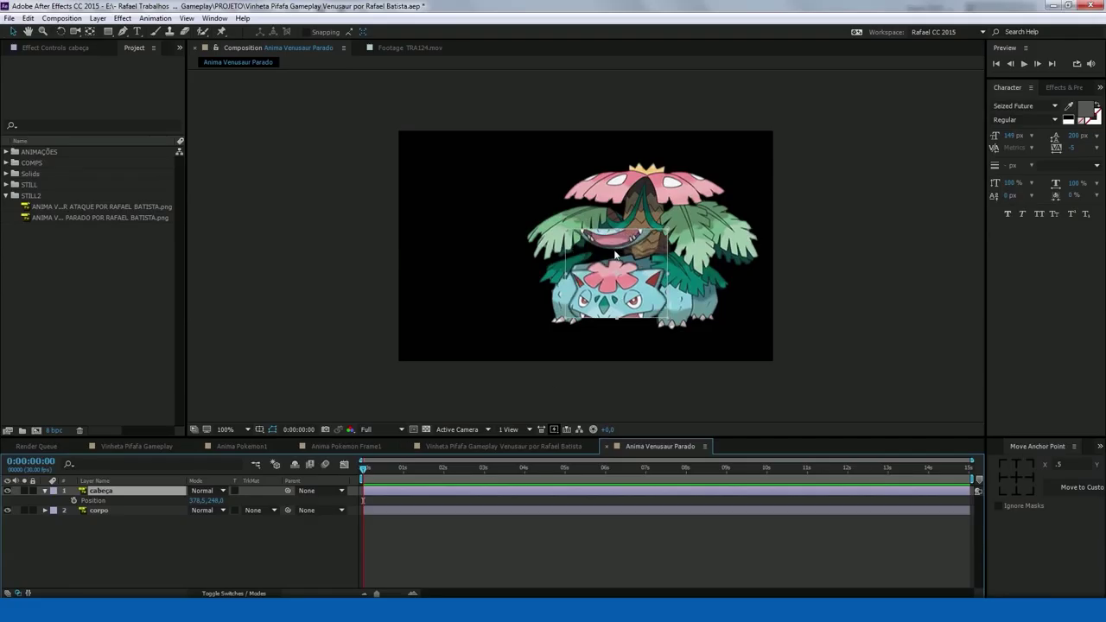
{"action": "left_click", "coordinate": [635, 296]}
Duplicate the head layer as pisca and move it down over the original head
{"action": "key", "text": "p"}
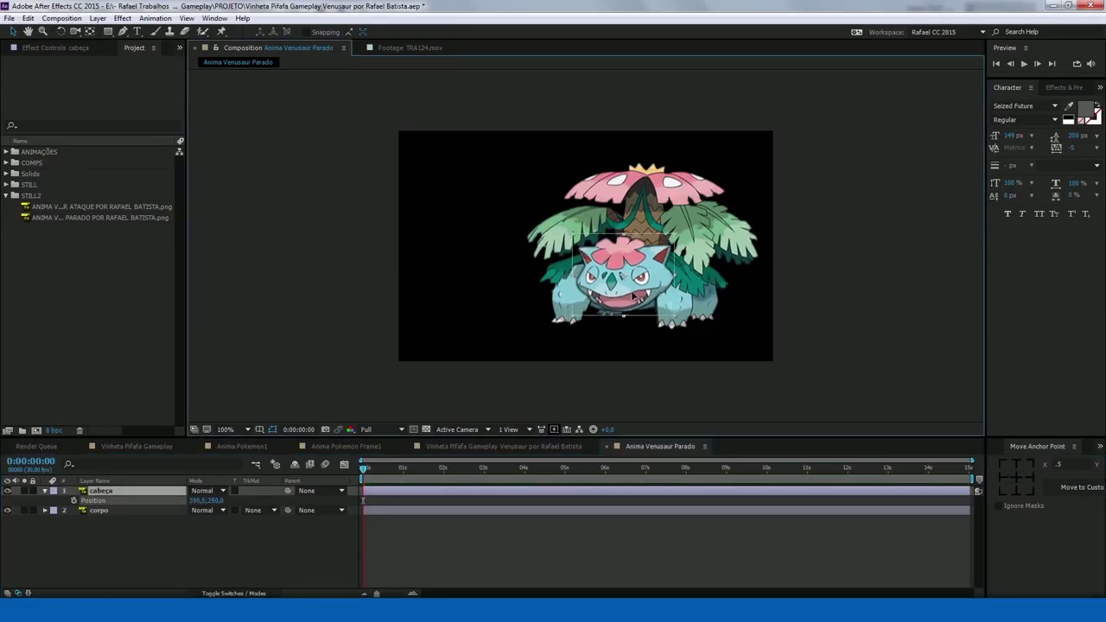
{"action": "key", "text": "ctrl+v"}
{"action": "key", "text": "Return"}
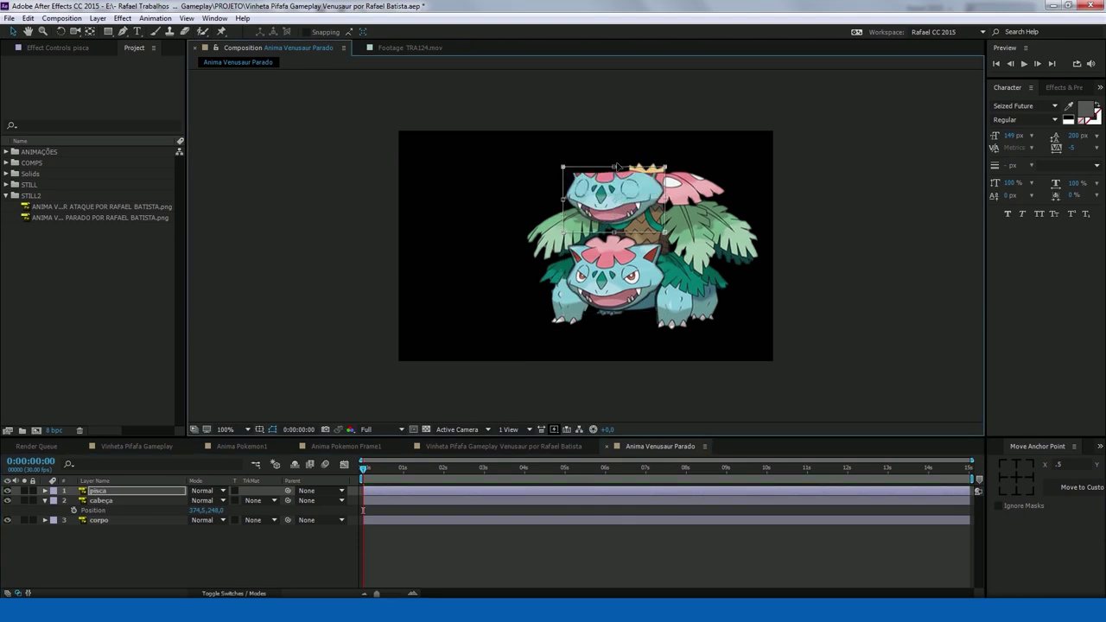
{"action": "left_click_drag", "start_coordinate": [620, 194], "coordinate": [620, 278]}
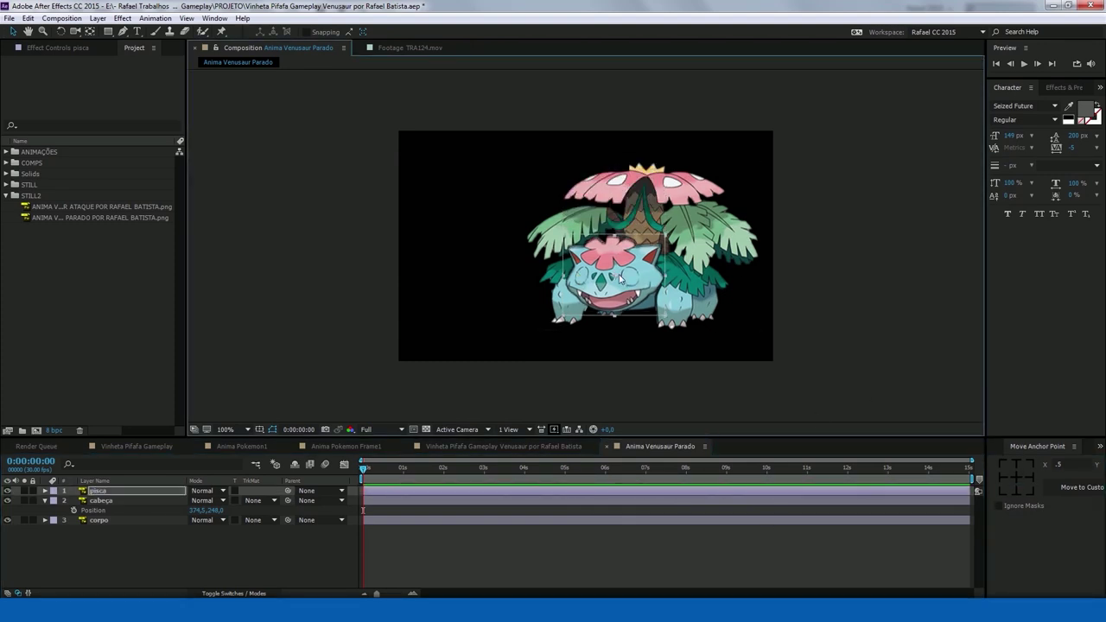
Keyframe both heads' Position at 0 s and 1 s, raising them 8 px
{"action": "left_click", "coordinate": [112, 501], "text": "shift"}
{"action": "key", "text": "p"}
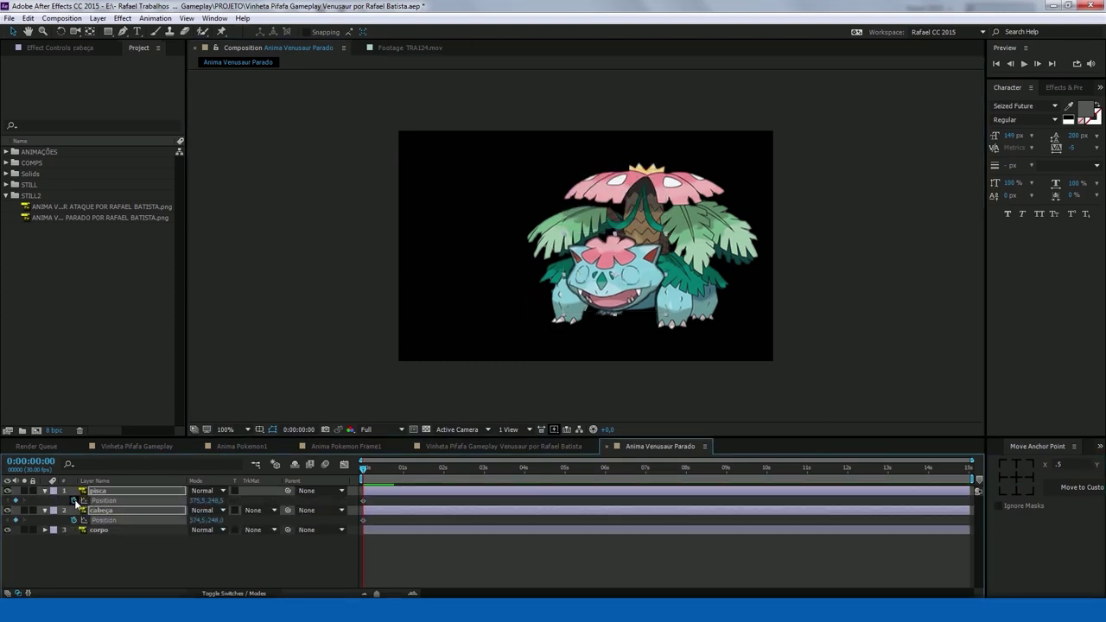
{"action": "left_click", "coordinate": [403, 467]}
{"action": "key", "text": "Up"}
{"action": "key", "text": "Up"}
{"action": "key", "text": "Up"}
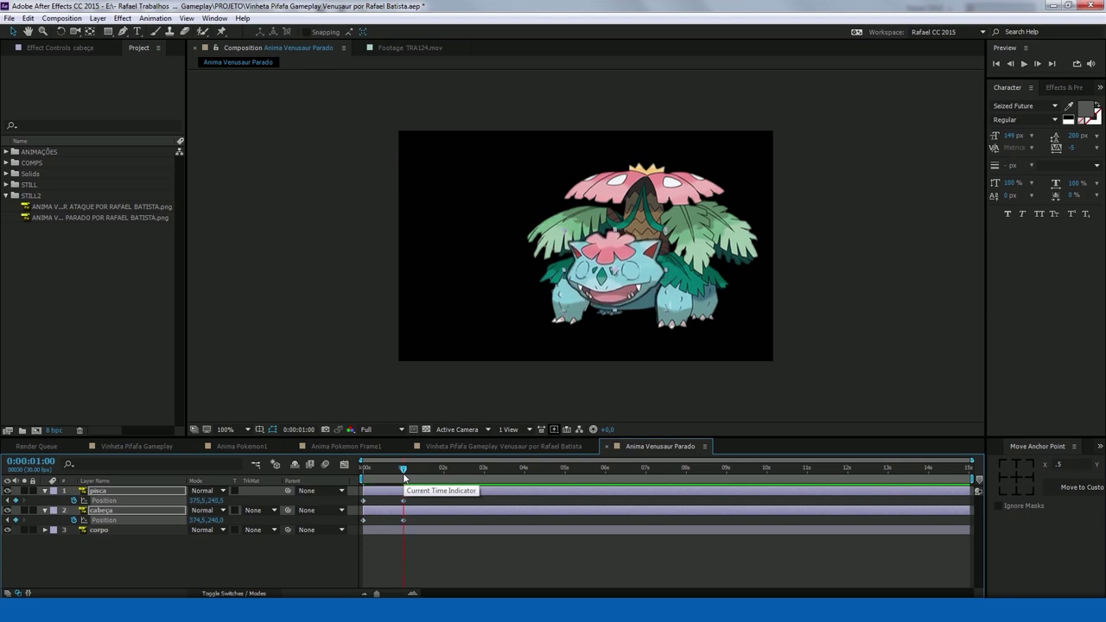
{"action": "left_click", "coordinate": [415, 499]}
Easy Ease cabeça's Position keyframes, adjust their influence in the speed graph, and preview the bob
{"action": "left_click", "coordinate": [406, 510]}
{"action": "key", "text": "shift+F3"}
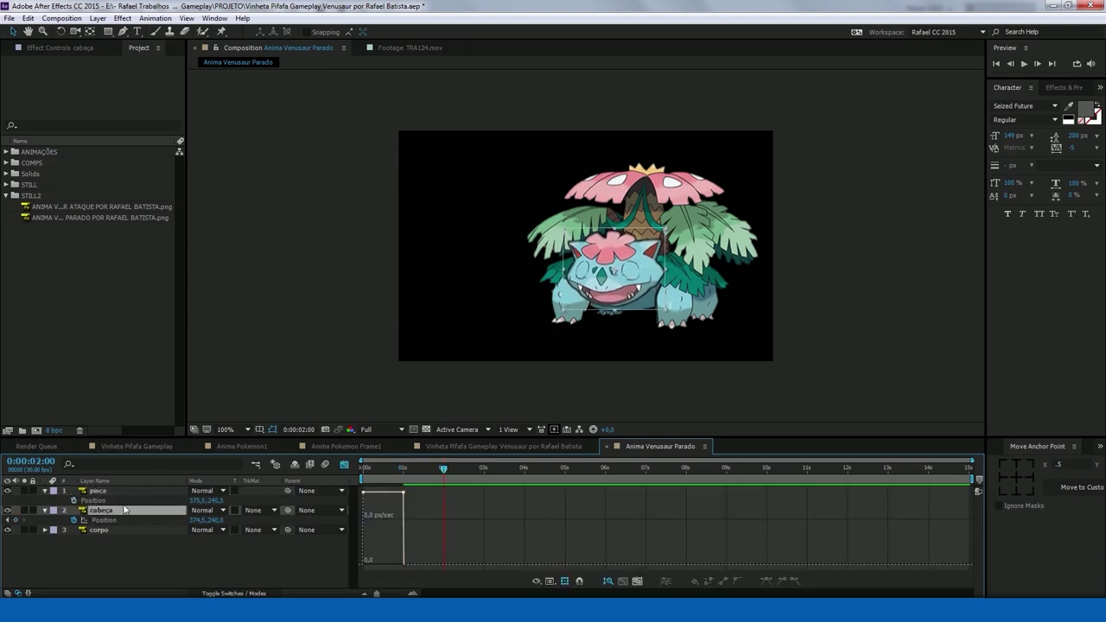
{"action": "left_click", "coordinate": [125, 510]}
{"action": "left_click", "coordinate": [638, 582]}
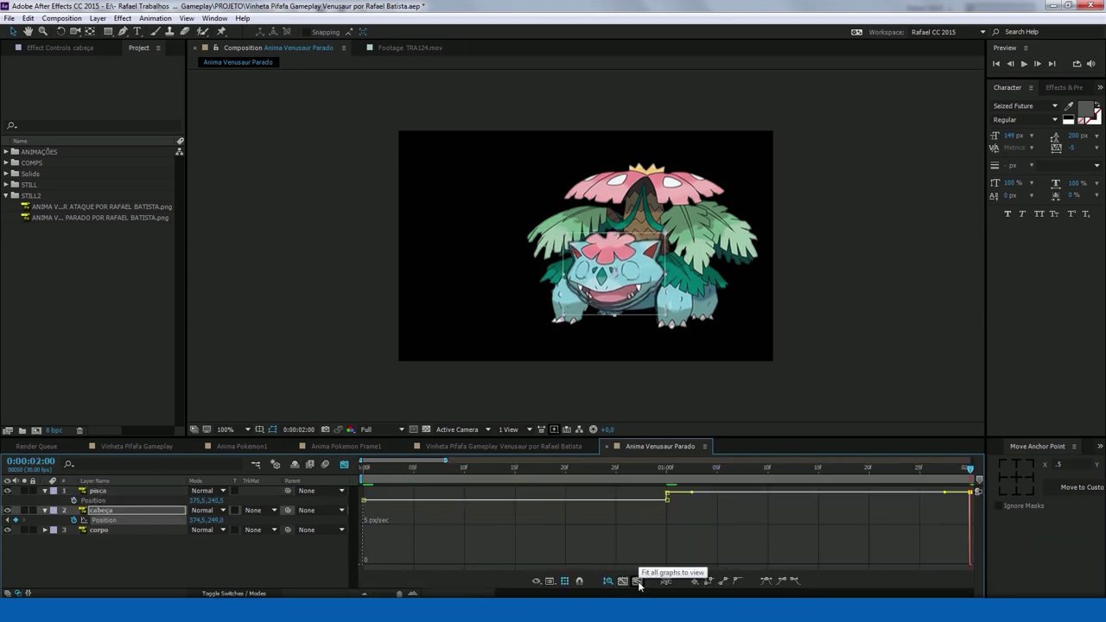
{"action": "key", "text": "F9"}
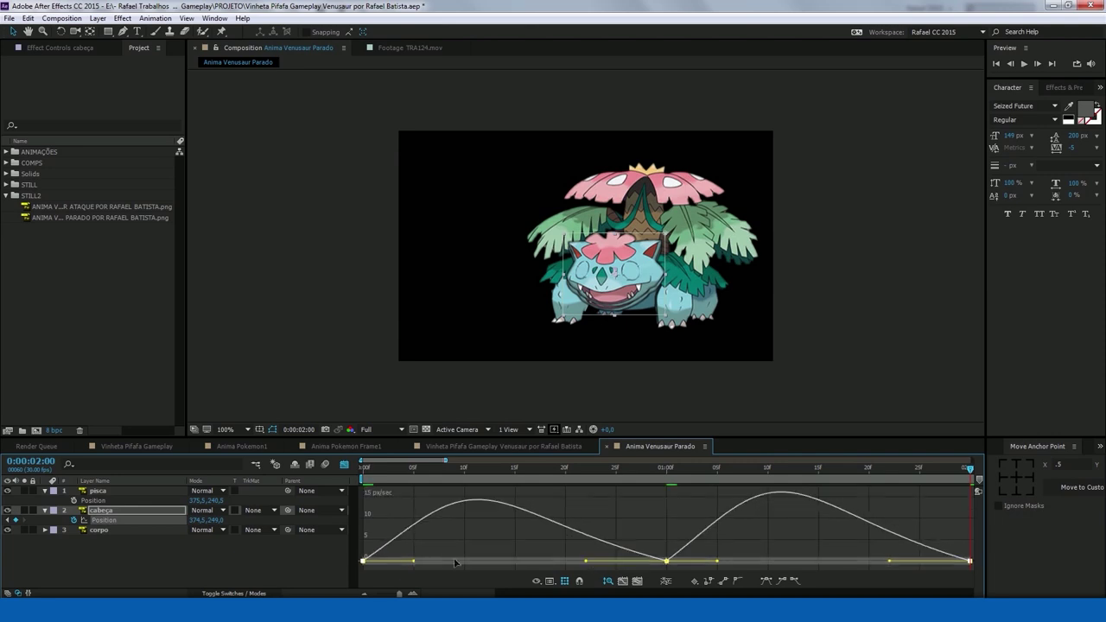
{"action": "mouse_move", "coordinate": [566, 560]}
{"action": "left_mouse_down"}
{"action": "mouse_move", "coordinate": [590, 562]}
{"action": "mouse_move", "coordinate": [570, 560]}
{"action": "left_mouse_up"}
{"action": "left_click_drag", "start_coordinate": [889, 560], "coordinate": [874, 560]}
{"action": "key", "text": "space"}
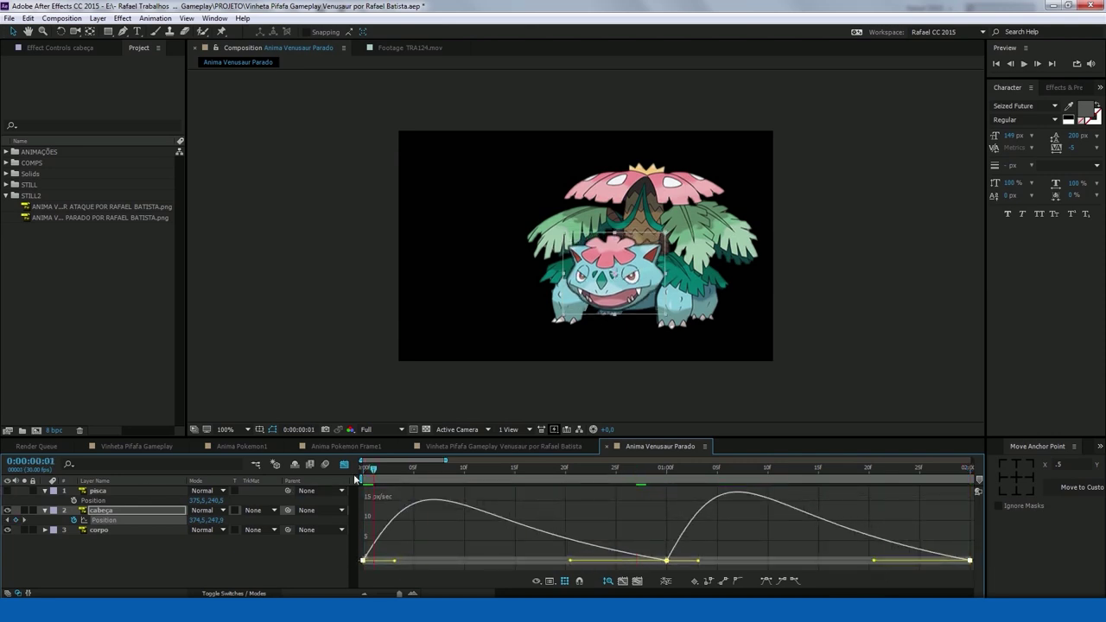
{"action": "key", "text": "shift+F3"}
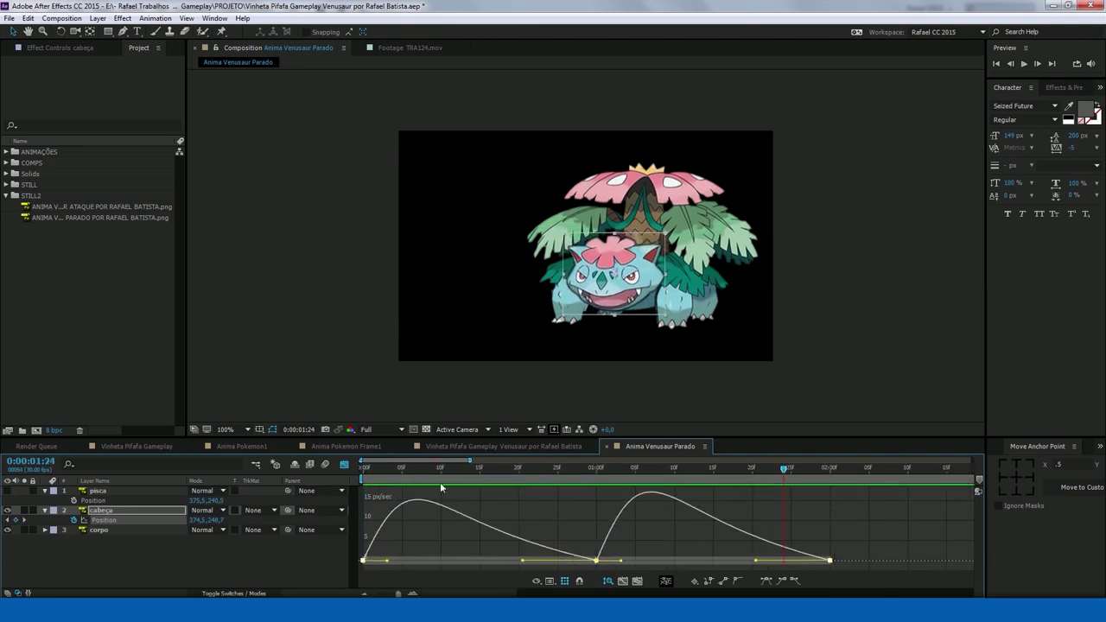
{"action": "key", "text": "space"}
{"action": "key", "text": "semicolon"}
Paste cabeça's bob keyframes at 6 seconds and preview from the first frame
{"action": "left_click", "coordinate": [612, 471]}
{"action": "key", "text": "ctrl+v"}
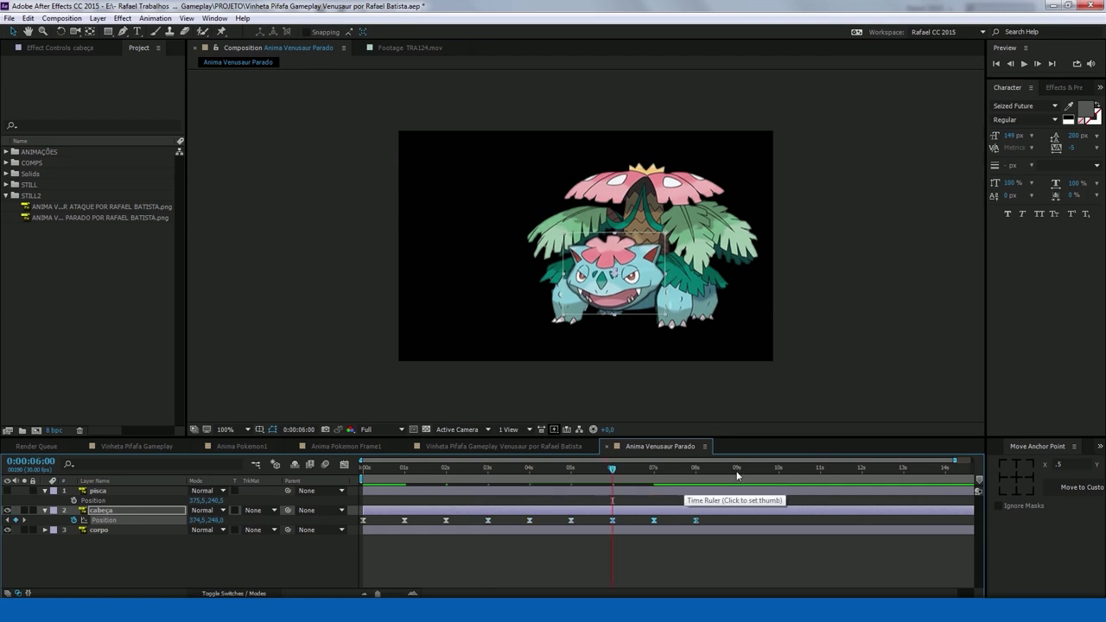
{"action": "left_click", "coordinate": [806, 588]}
{"action": "left_click", "coordinate": [996, 63]}
{"action": "key", "text": "space"}
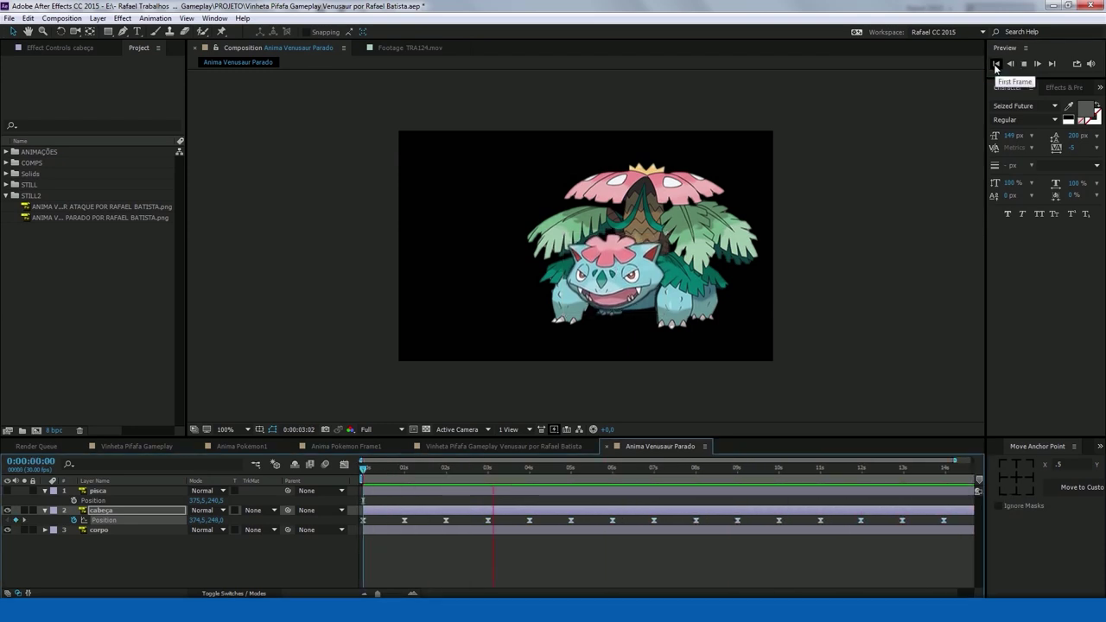
{"action": "key", "text": "space"}
Undo that paste, then repeat the bob keyframes further along the comp and preview the bobbing
{"action": "key", "text": "ctrl+z"}
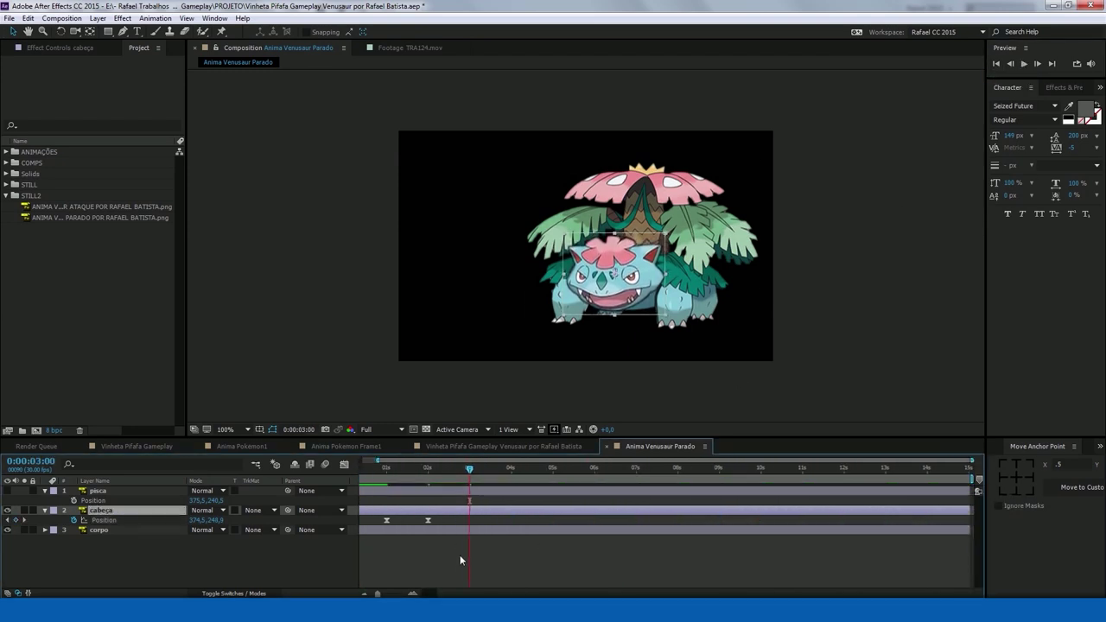
{"action": "left_click", "coordinate": [529, 520]}
{"action": "key", "text": "space"}
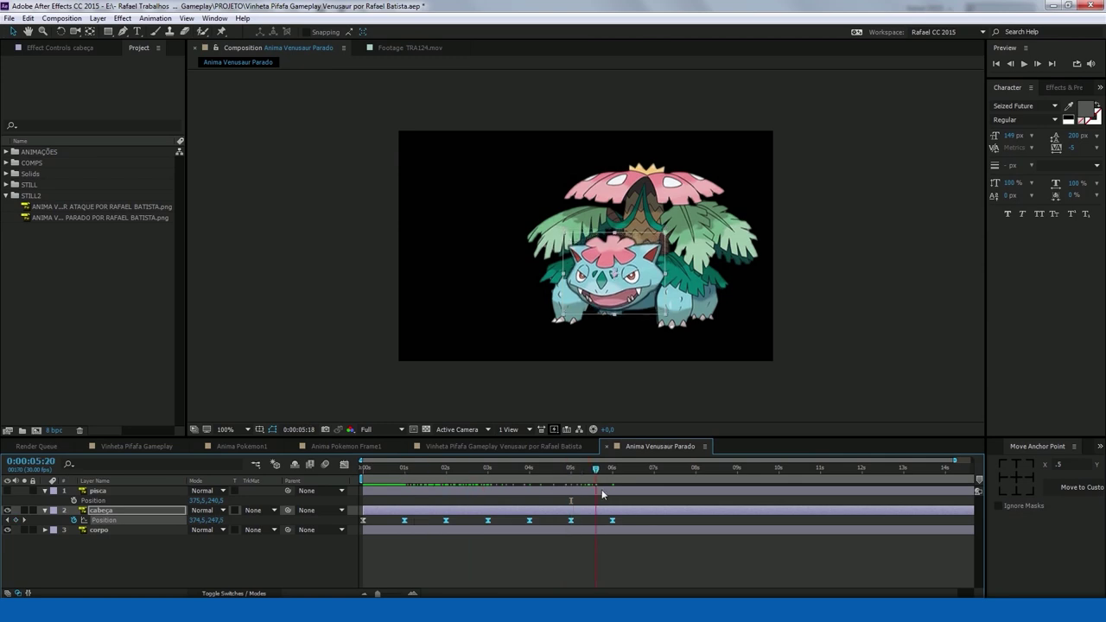
{"action": "key", "text": "ctrl+v"}
{"action": "left_click_drag", "start_coordinate": [654, 473], "coordinate": [905, 475]}
{"action": "key", "text": "space"}
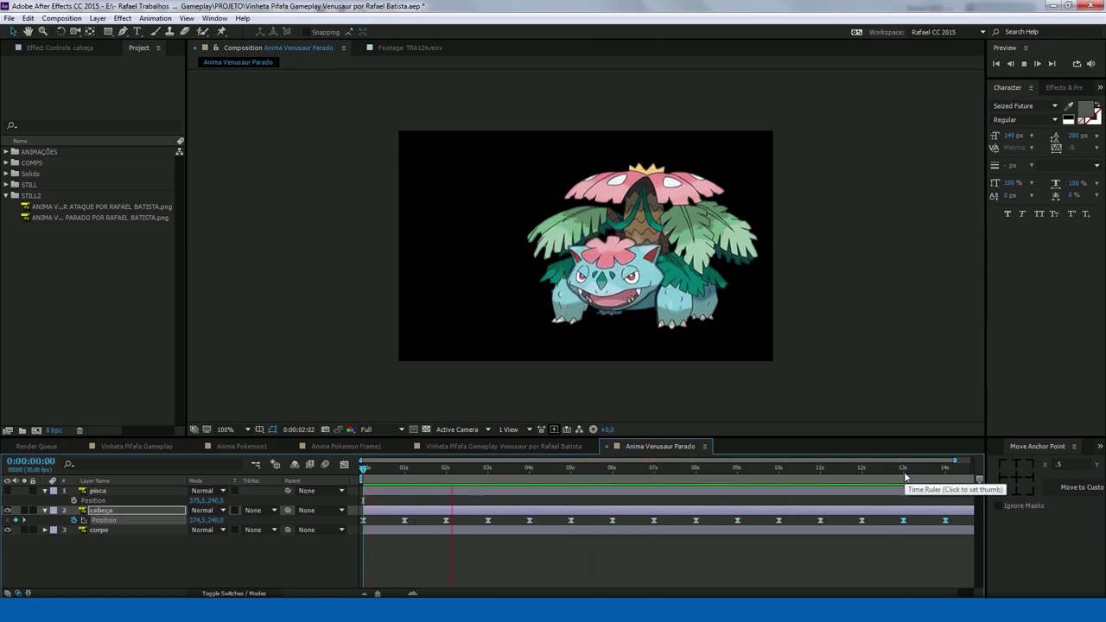
{"action": "key", "text": "space"}
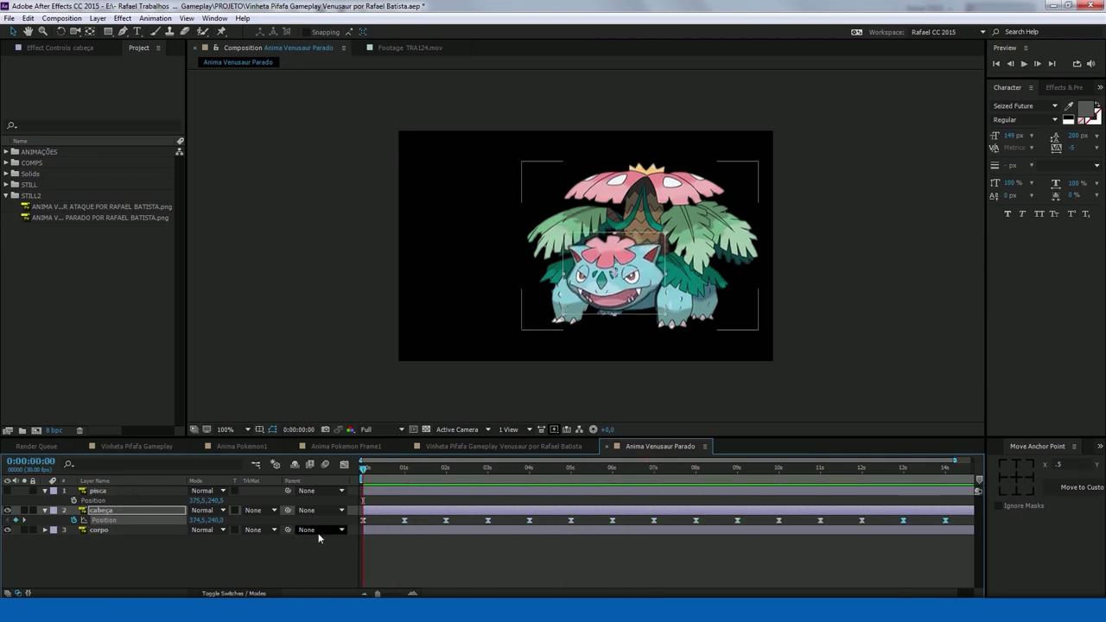
Paste the head's bob Position keyframes onto the closed-eye pisca layer
{"action": "left_click", "coordinate": [407, 493]}
{"action": "left_click", "coordinate": [106, 501]}
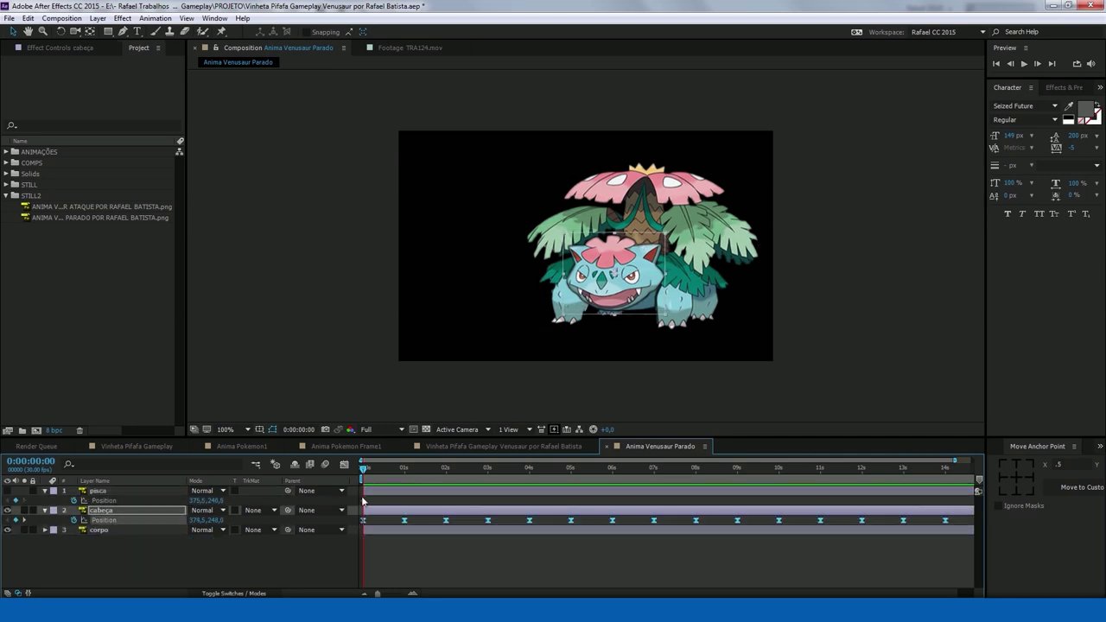
{"action": "key", "text": "ctrl+v"}
Set pisca's Opacity to 0% at 1 second, split the layer there, and duplicate it
{"action": "left_click_drag", "start_coordinate": [363, 468], "coordinate": [405, 470]}
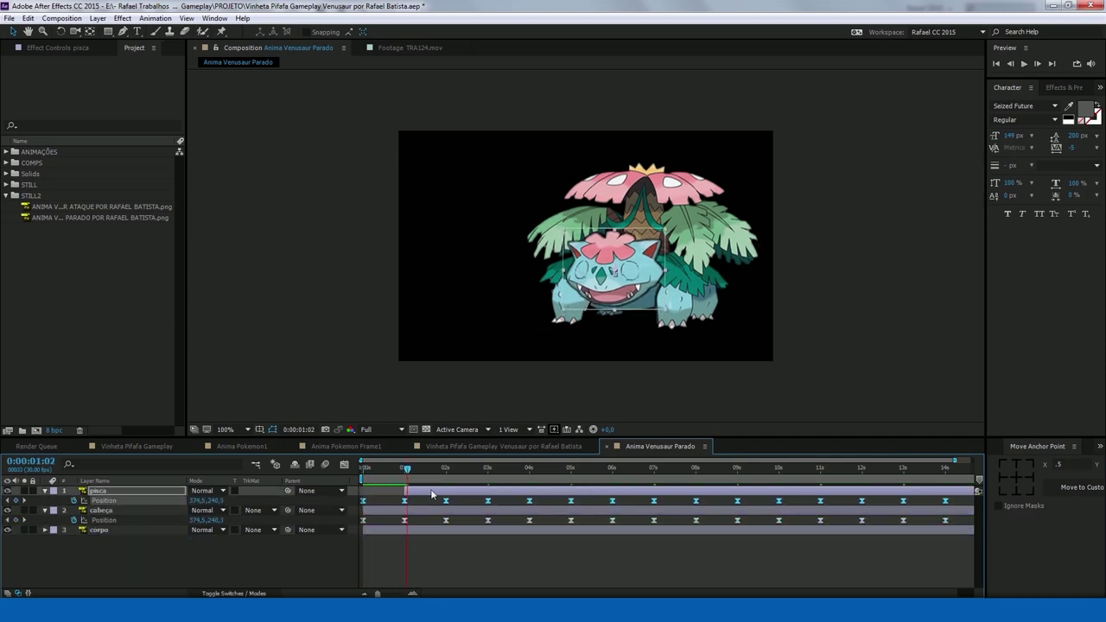
{"action": "key", "text": "Page_Down"}
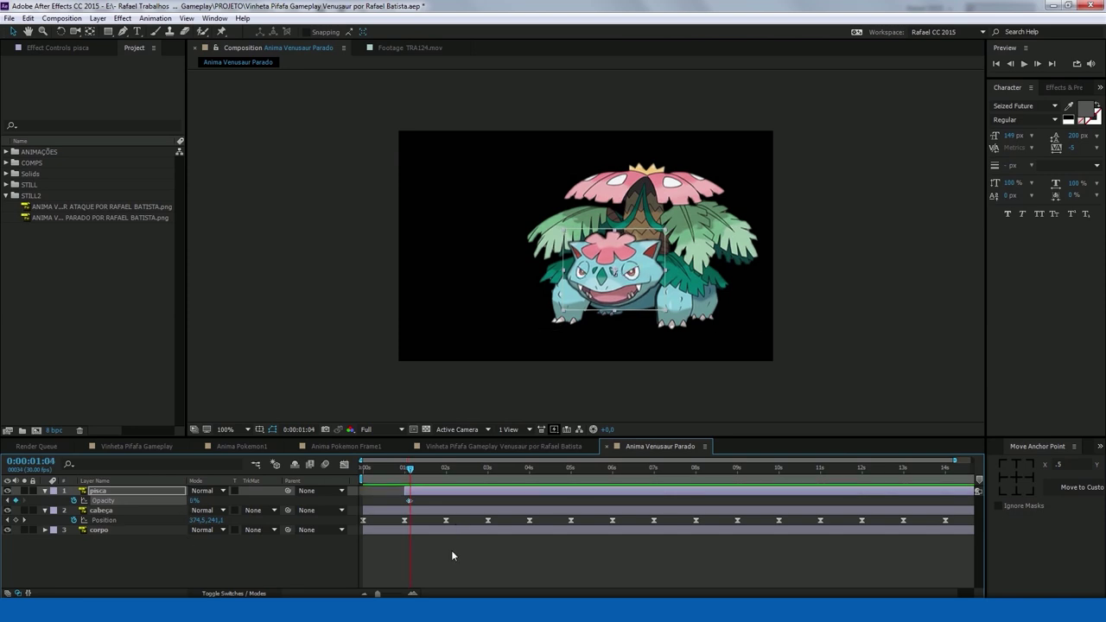
{"action": "key", "text": "ctrl+shift+d"}
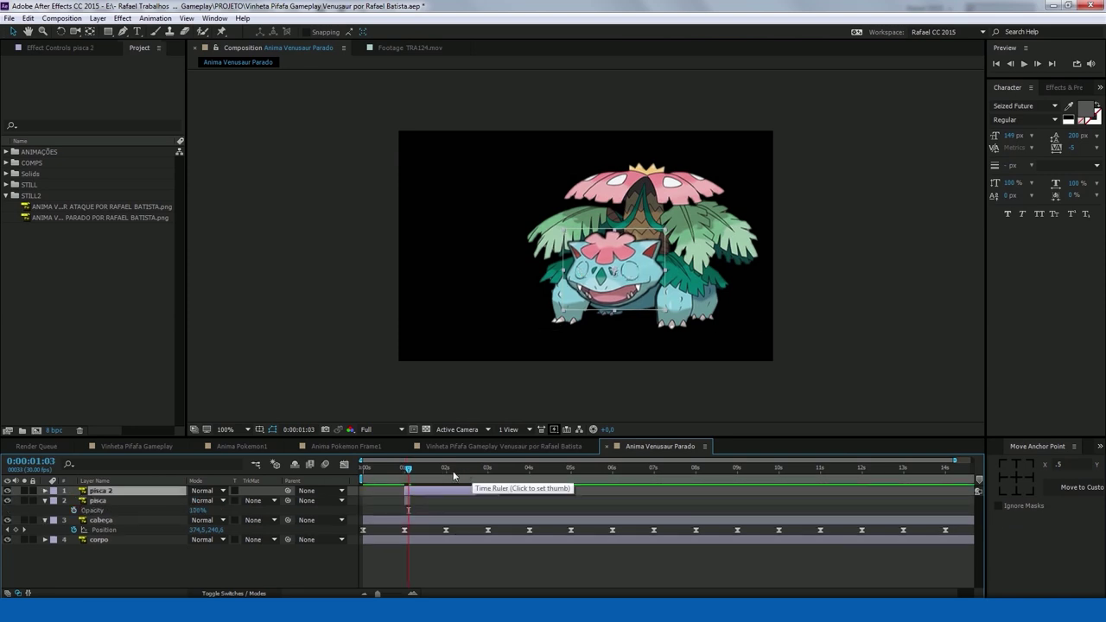
{"action": "left_click_drag", "start_coordinate": [410, 468], "coordinate": [459, 469]}
{"action": "key", "text": "Home"}
{"action": "left_click", "coordinate": [405, 501]}
{"action": "key", "text": "ctrl+d"}
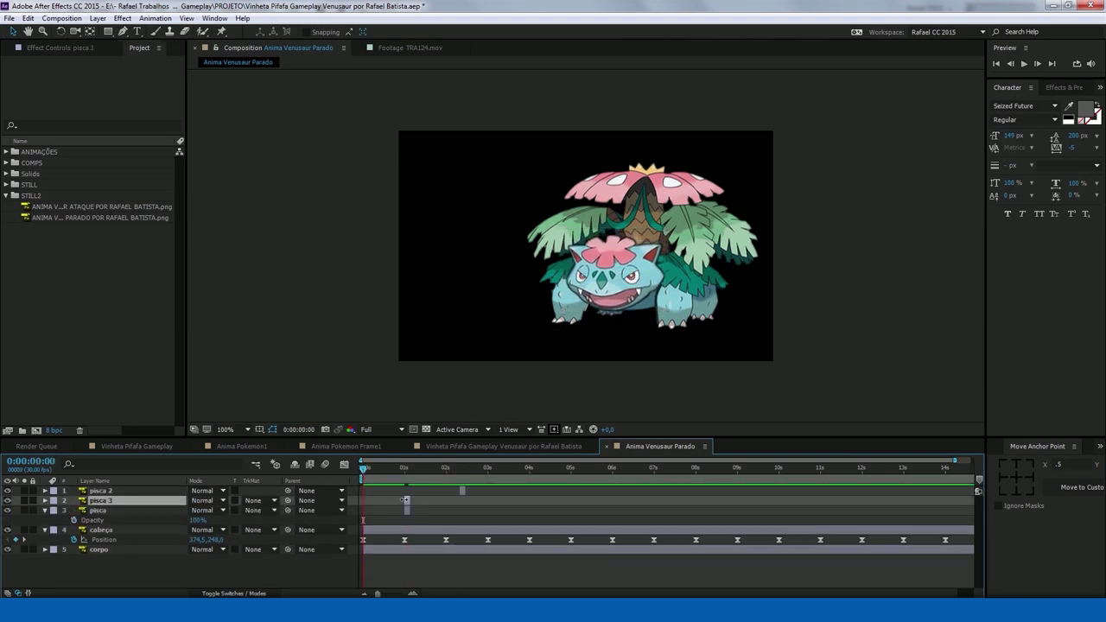
{"action": "left_click", "coordinate": [370, 467]}
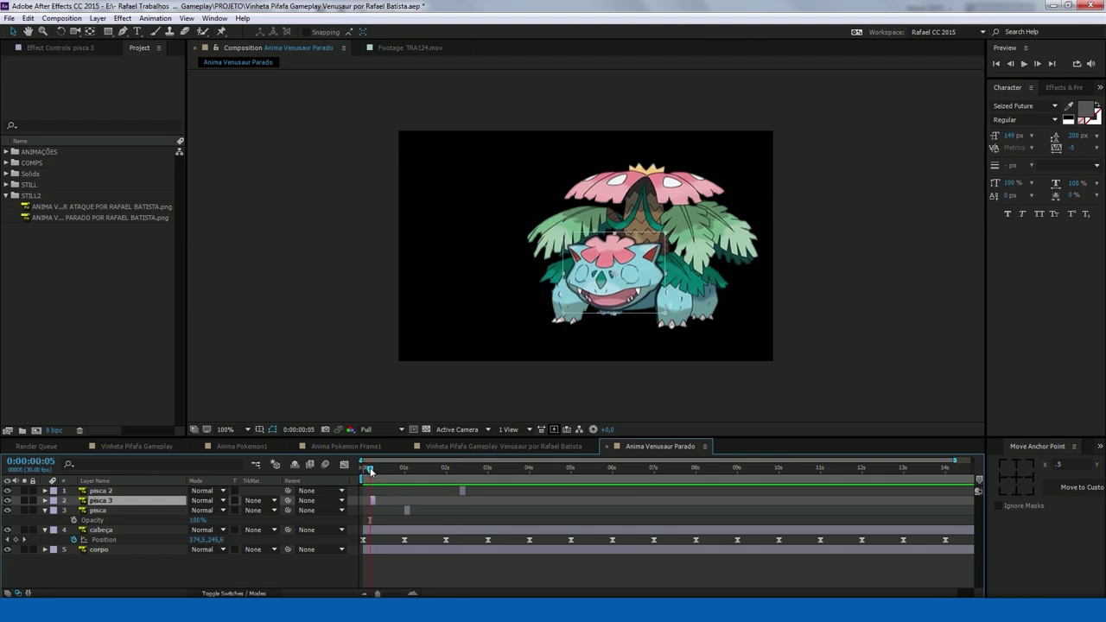
Add a Distort > Transform effect to pisca 3 with anchor point 299.0, 146.5
{"action": "right_click", "coordinate": [140, 518]}
{"action": "mouse_move", "coordinate": [190, 239]}
{"action": "mouse_move", "coordinate": [363, 262]}
{"action": "left_click", "coordinate": [497, 546]}
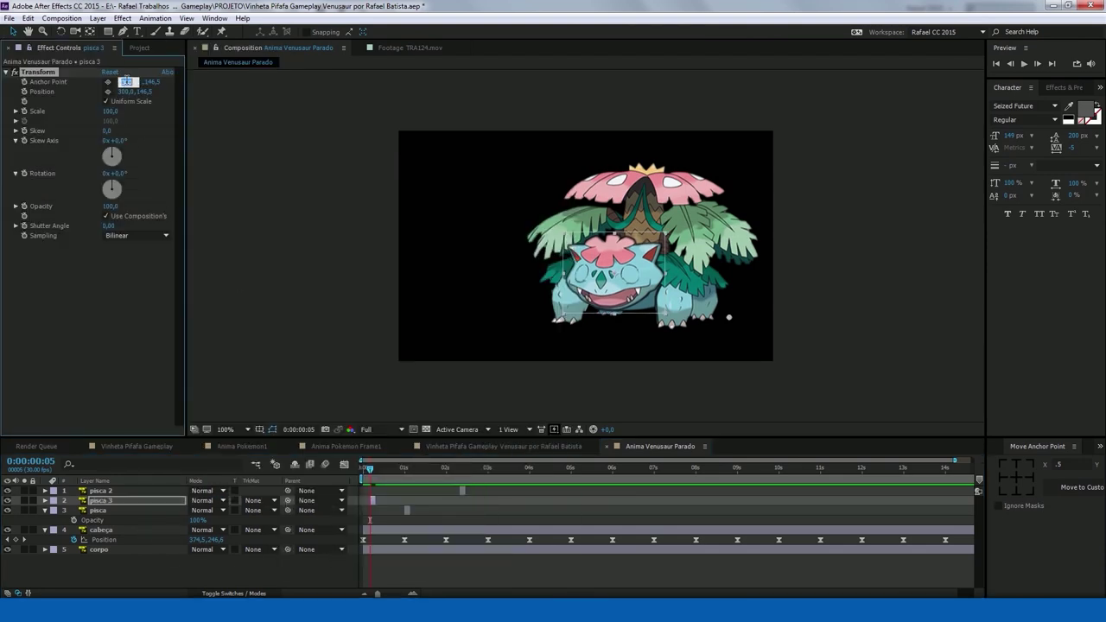
{"action": "key", "text": "Up"}
{"action": "key", "text": "Up"}
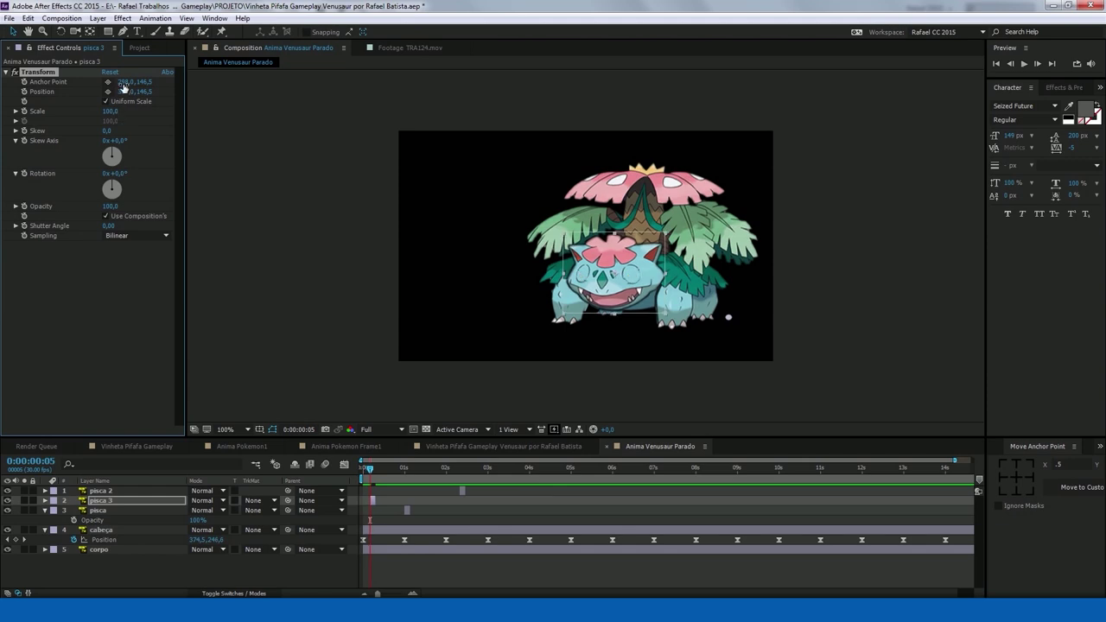
{"action": "key", "text": "Return"}
Copy pisca 3's Transform effect onto the pisca layer
{"action": "key", "text": "ctrl+c"}
{"action": "left_click", "coordinate": [124, 507]}
{"action": "key", "text": "ctrl+v"}
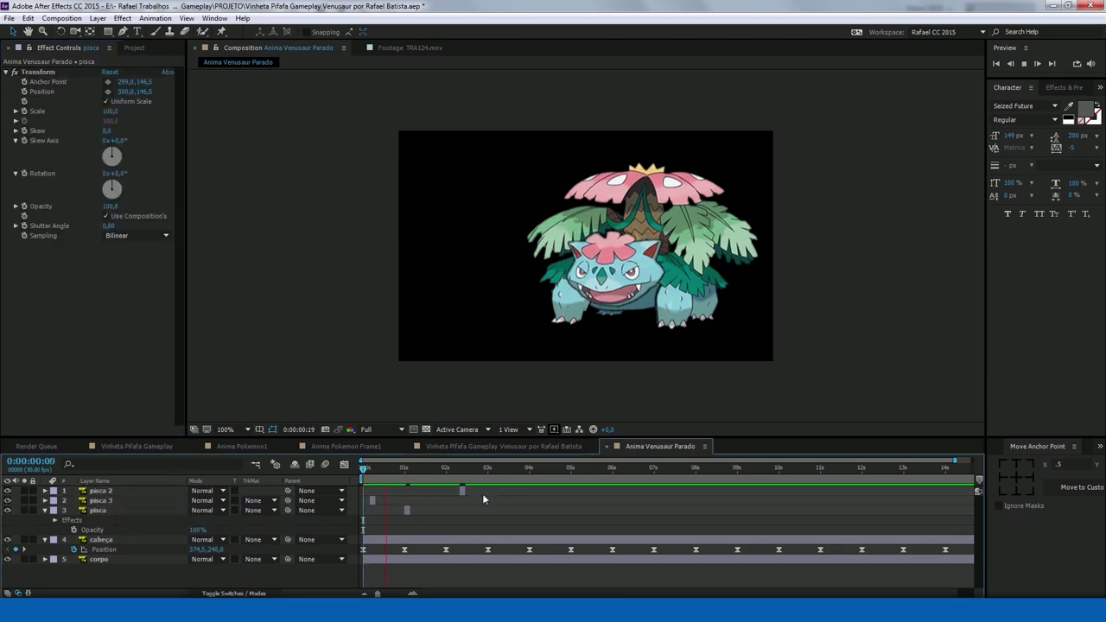
{"action": "left_click", "coordinate": [424, 540]}
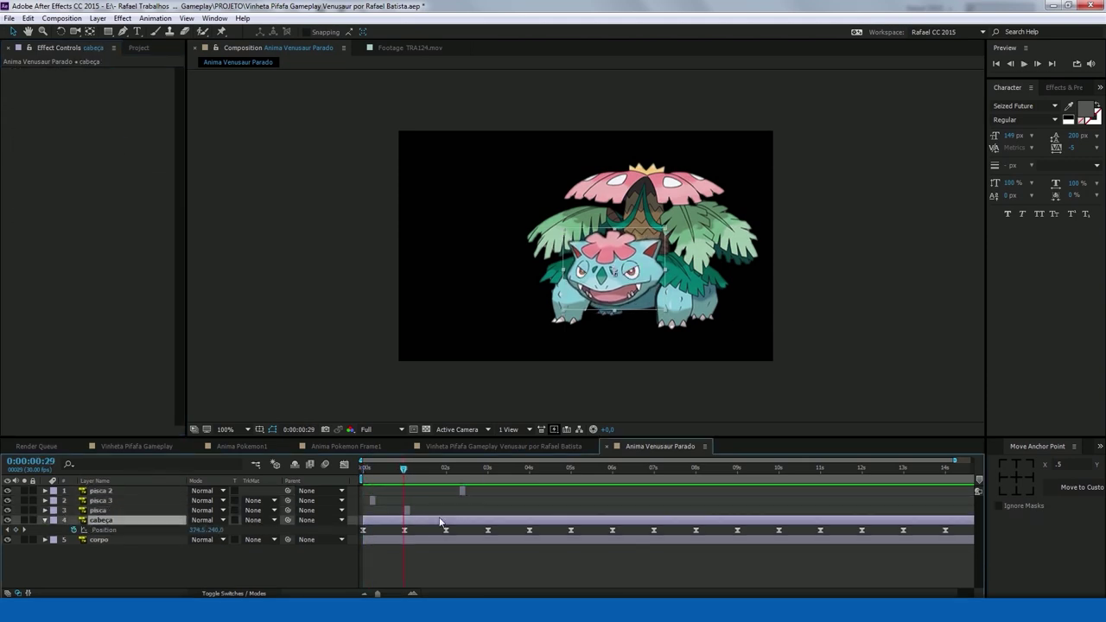
{"action": "left_click", "coordinate": [436, 511]}
Shrink pisca's mask in toward the eyes from the top and right
{"action": "key", "text": "m"}
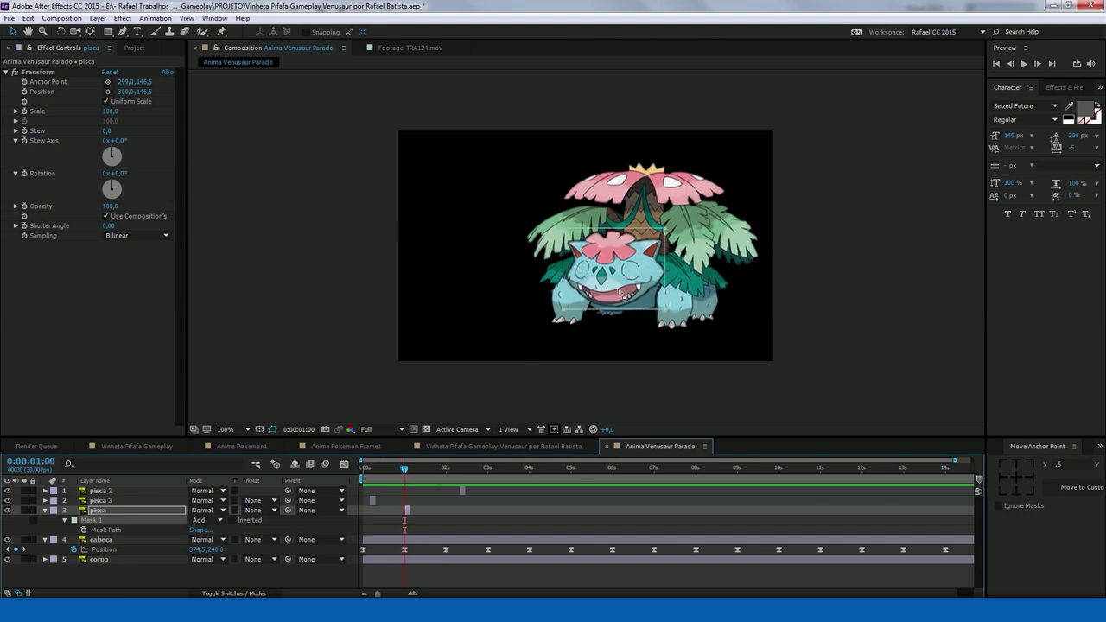
{"action": "scroll", "coordinate": [618, 292], "scroll_direction": "up", "scroll_amount": 1}
{"action": "left_click_drag", "start_coordinate": [559, 216], "coordinate": [559, 227]}
{"action": "left_click_drag", "start_coordinate": [666, 273], "coordinate": [621, 276]}
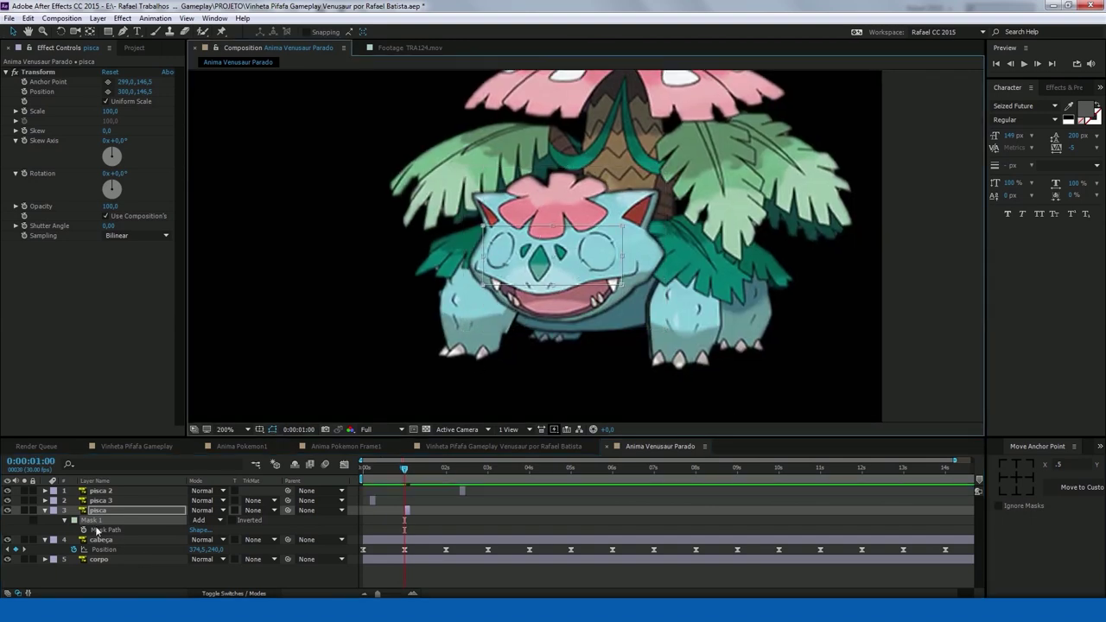
{"action": "key", "text": "m"}
{"action": "key", "text": "m"}
At frame 7, tighten pisca 3's mask around the eyes from the top and left
{"action": "left_click", "coordinate": [373, 468]}
{"action": "left_click", "coordinate": [100, 500]}
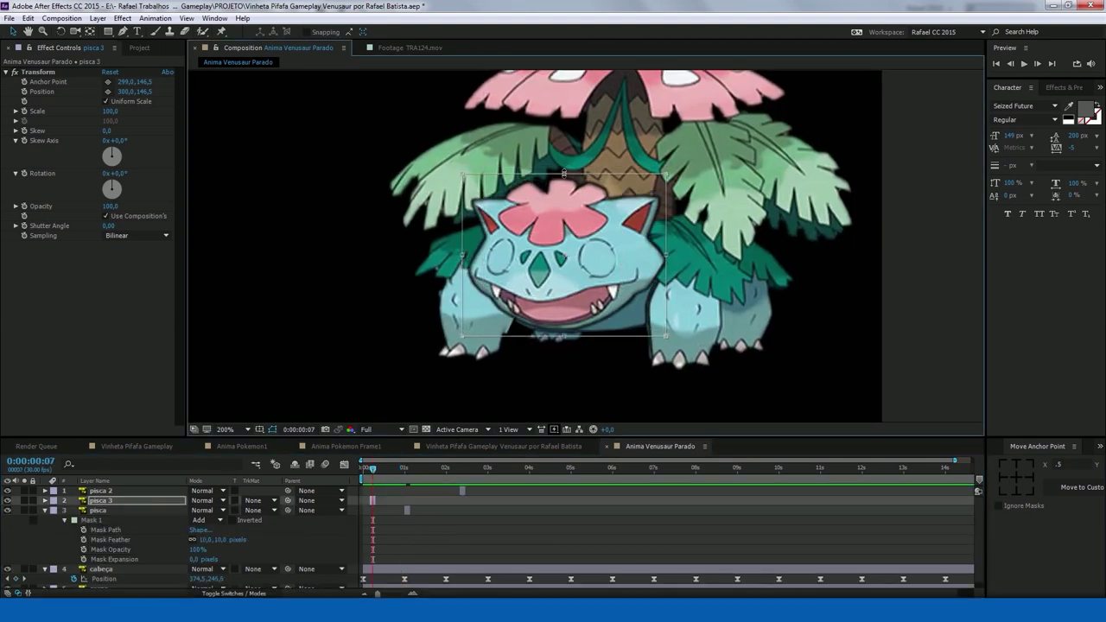
{"action": "left_click_drag", "start_coordinate": [565, 174], "coordinate": [564, 229]}
{"action": "left_click_drag", "start_coordinate": [462, 283], "coordinate": [486, 284]}
{"action": "key", "text": "m"}
{"action": "key", "text": "m"}
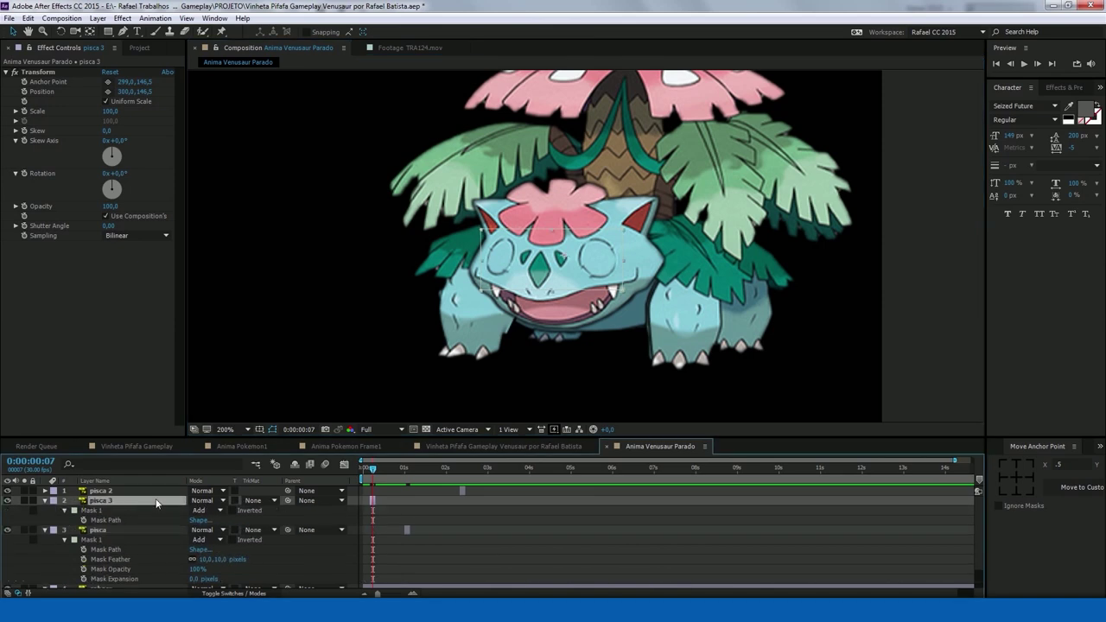
Show pisca 2's mask properties and preview the blinking eyes
{"action": "left_click", "coordinate": [419, 490]}
{"action": "key", "text": "m"}
{"action": "key", "text": "m"}
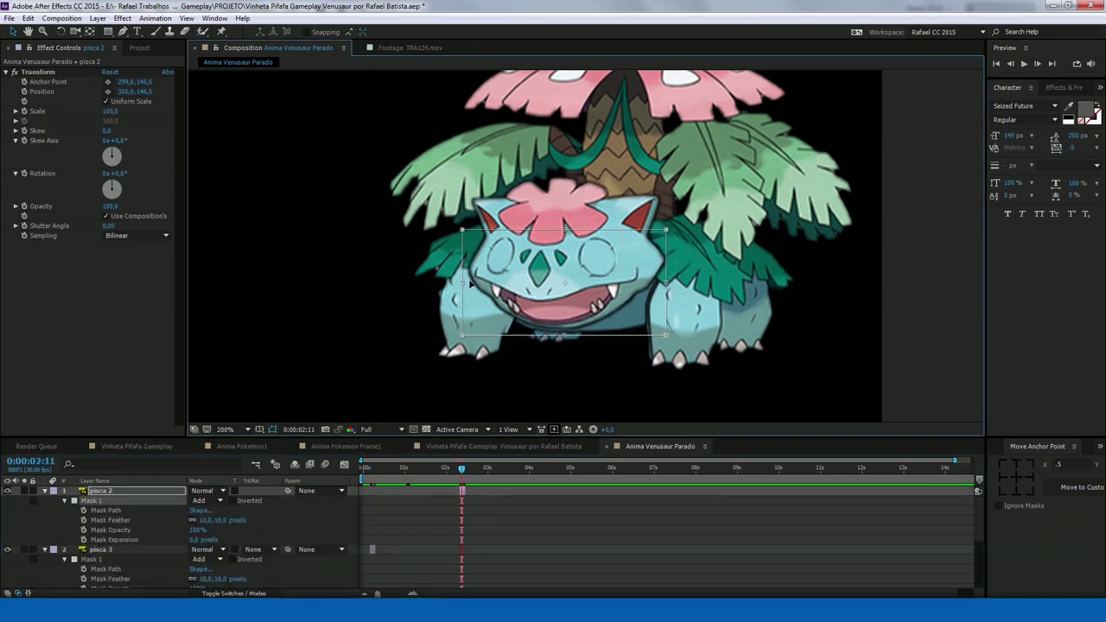
{"action": "key", "text": "space"}
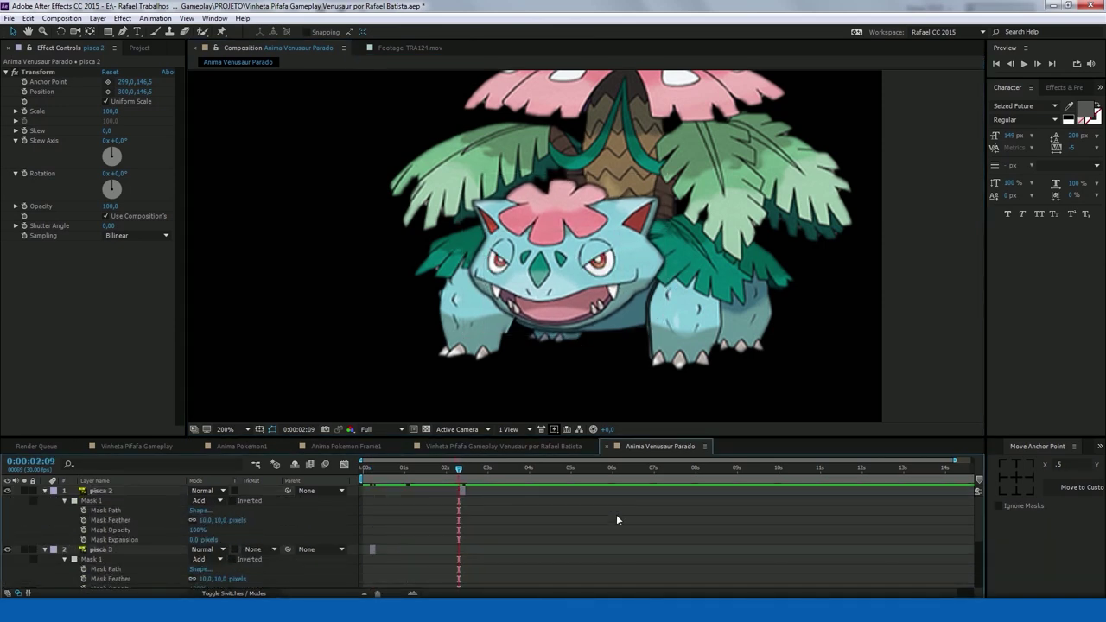
Duplicate the blink layer as pisca 4, starting it at the current time
{"action": "key", "text": "ctrl+d"}
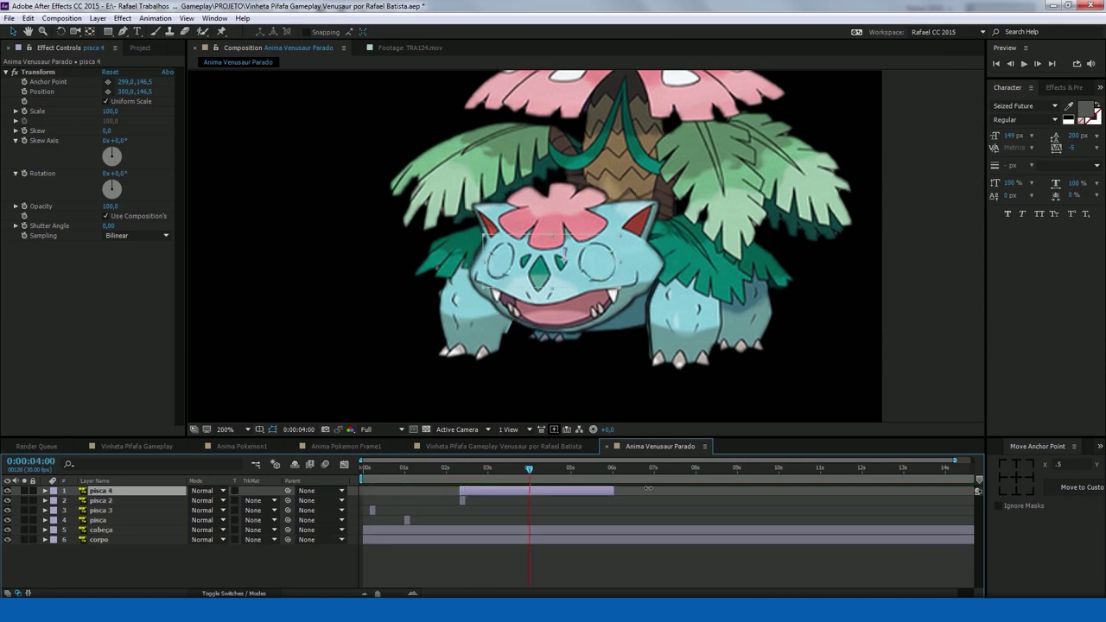
{"action": "key", "text": "bracketleft"}
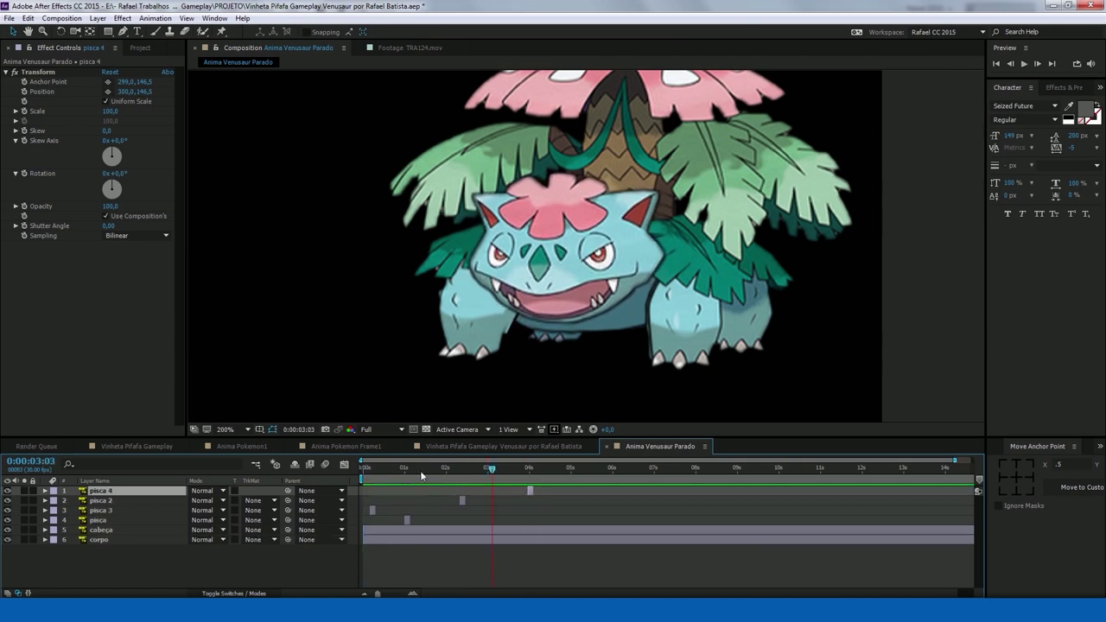
{"action": "left_click", "coordinate": [423, 498]}
{"action": "left_click", "coordinate": [529, 490]}
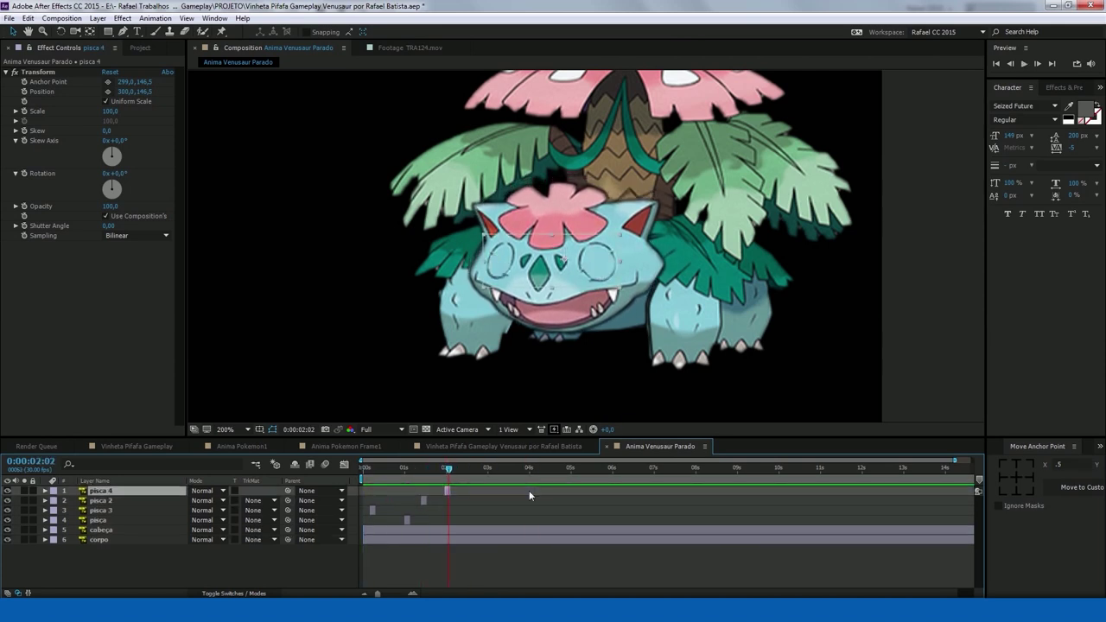
{"action": "key", "text": "bracketleft"}
Create pisca 5 and pisca 6, with pisca 6 starting at a later time
{"action": "key", "text": "ctrl+d"}
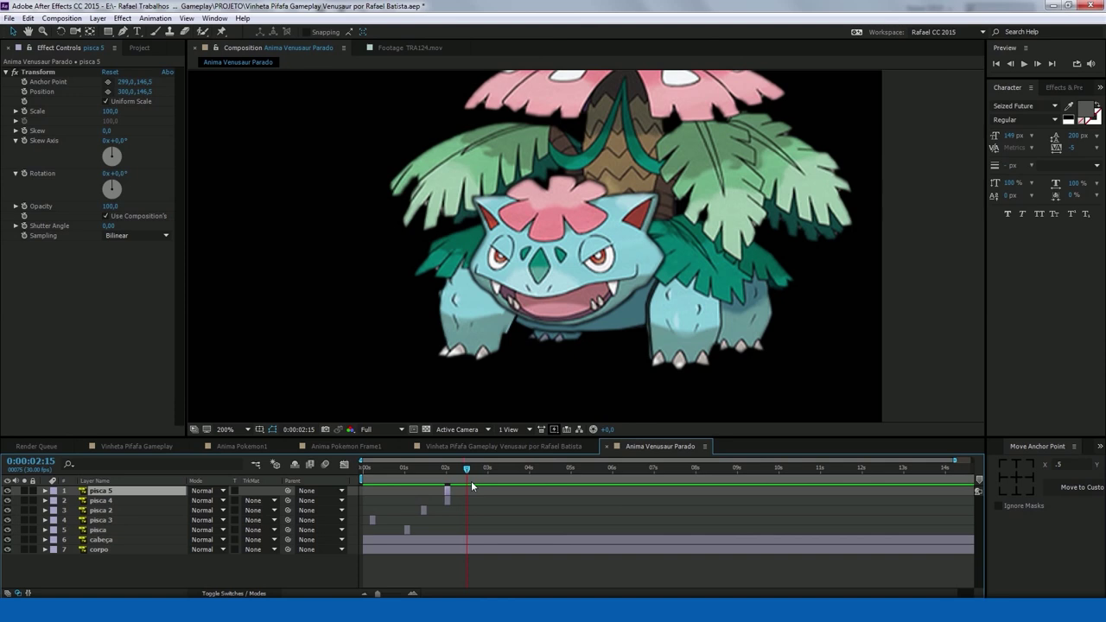
{"action": "key", "text": "ctrl+d"}
{"action": "left_click", "coordinate": [527, 470]}
{"action": "key", "text": "bracketleft"}
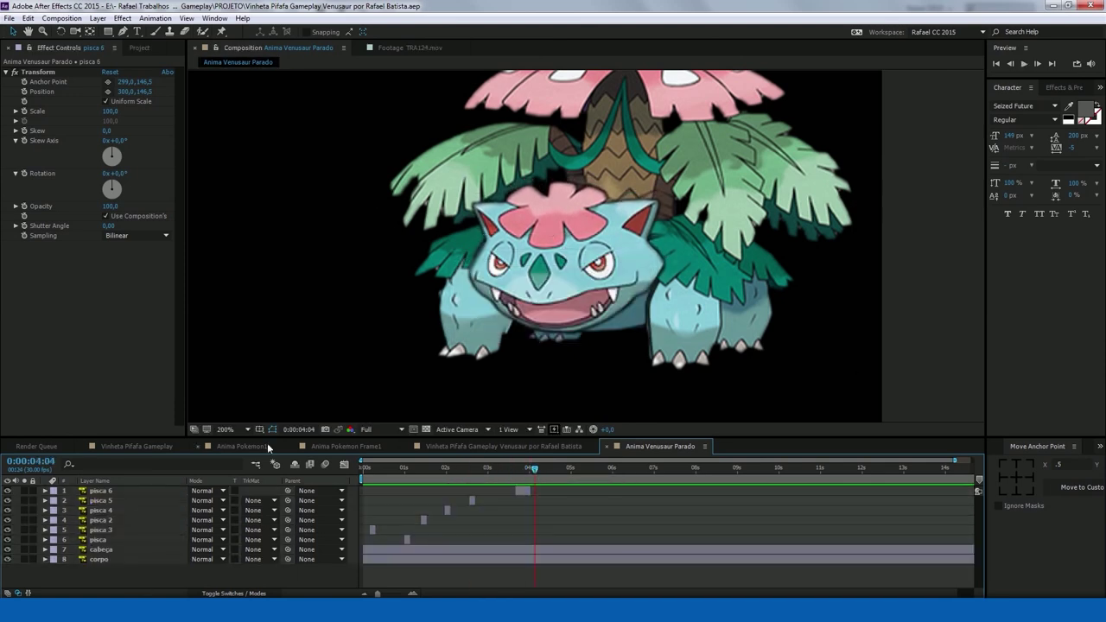
Set the viewer magnification to Fit and select the corpo layer
{"action": "left_click", "coordinate": [227, 430]}
{"action": "left_click", "coordinate": [267, 234]}
{"action": "left_click", "coordinate": [454, 559]}
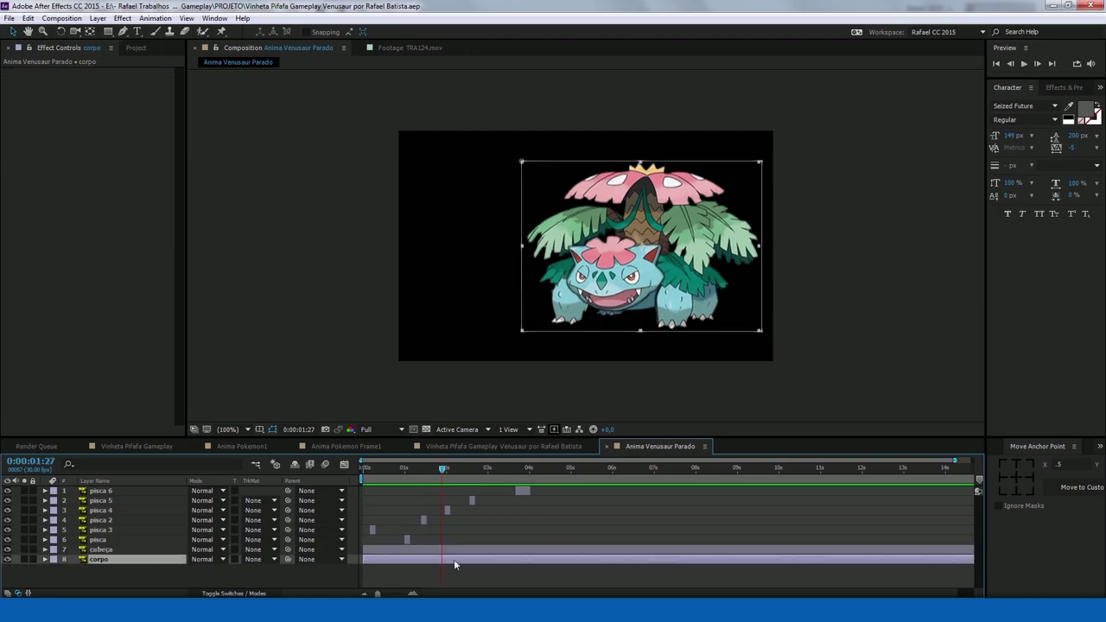
{"action": "scroll", "coordinate": [802, 378], "scroll_direction": "up", "scroll_amount": 3}
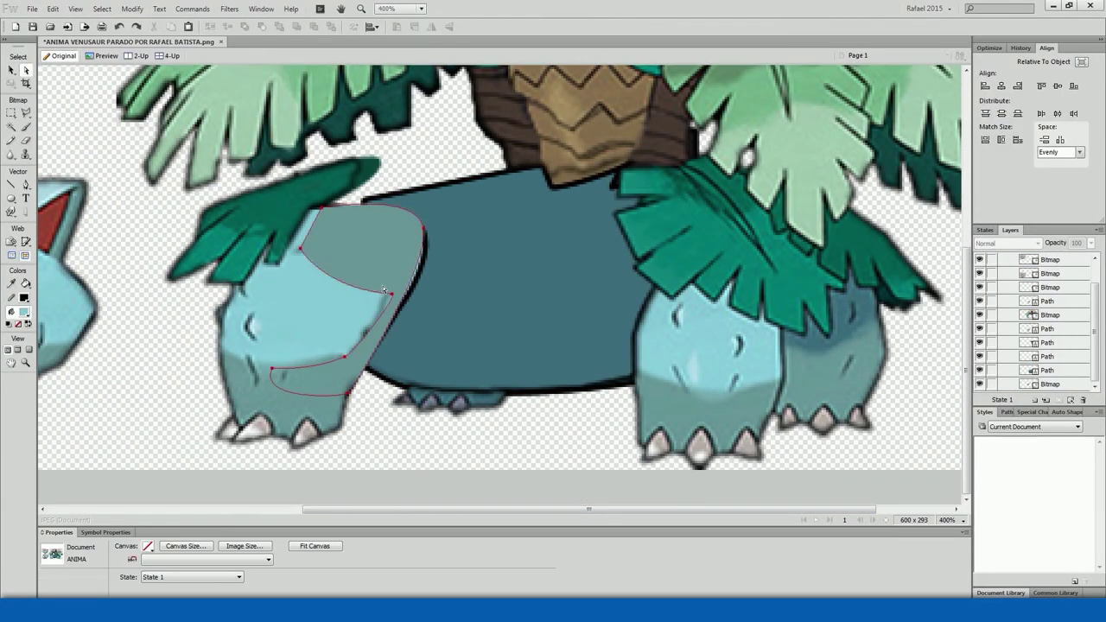
Close the front-leg path into a filled shape, deselect it, and save the Venusaur image
{"action": "left_click", "coordinate": [298, 249]}
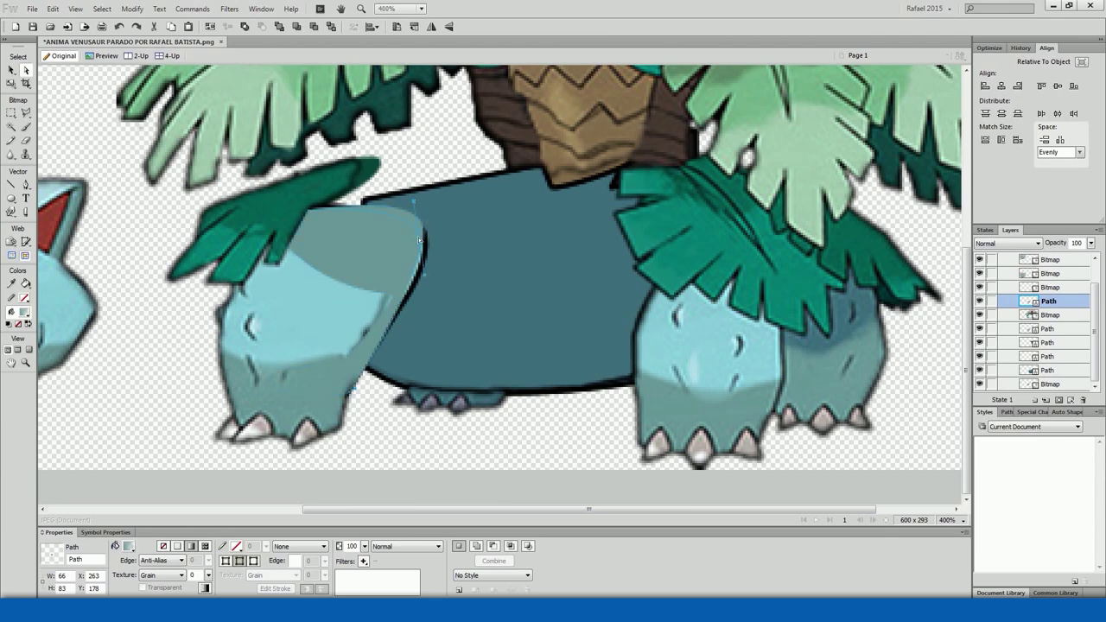
{"action": "left_click", "coordinate": [374, 413]}
{"action": "key", "text": "ctrl+s"}
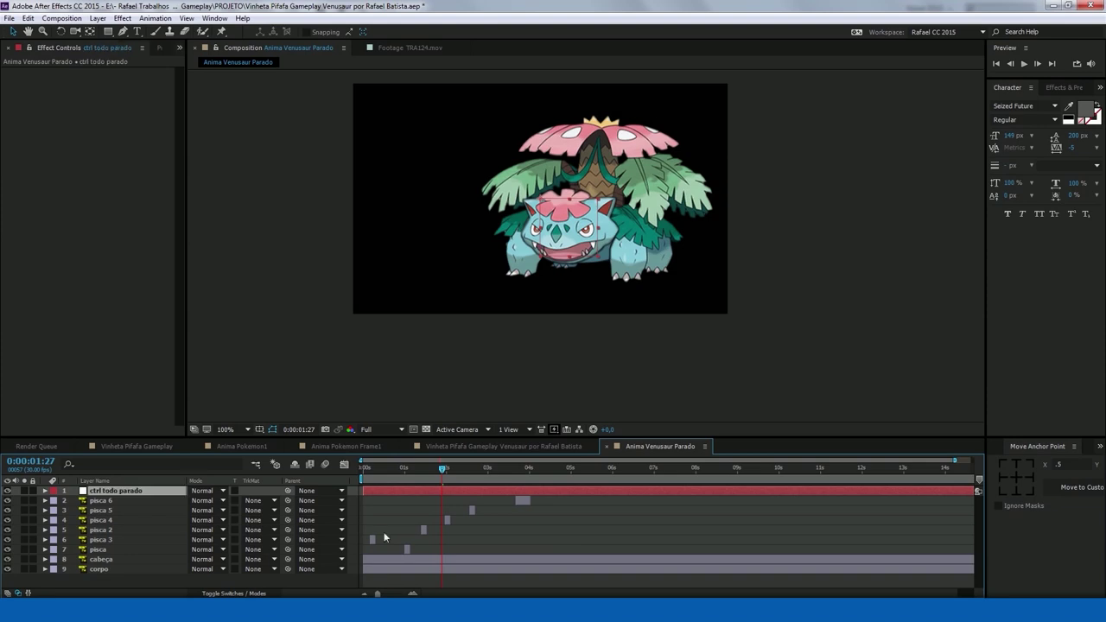
Parent the eight creature layers to the ctrl todo parado null
{"action": "left_click", "coordinate": [100, 500]}
{"action": "left_click", "coordinate": [98, 569], "text": "shift"}
{"action": "left_click_drag", "start_coordinate": [287, 510], "coordinate": [116, 490]}
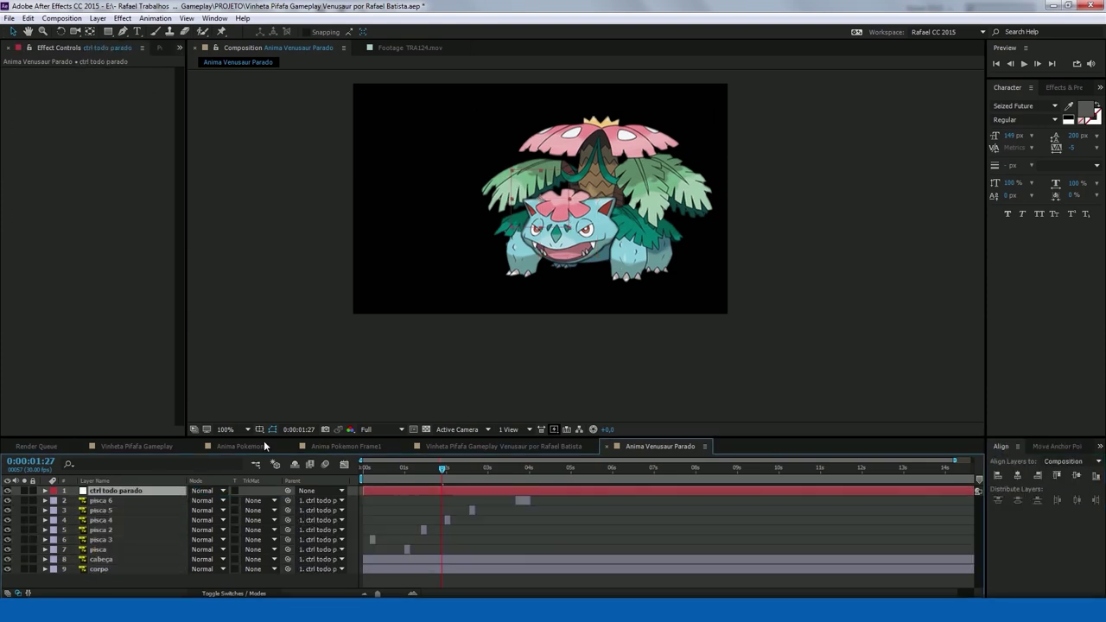
Preview the composition, show layer switches, and select pisca 6 down to cabeça
{"action": "key", "text": "space"}
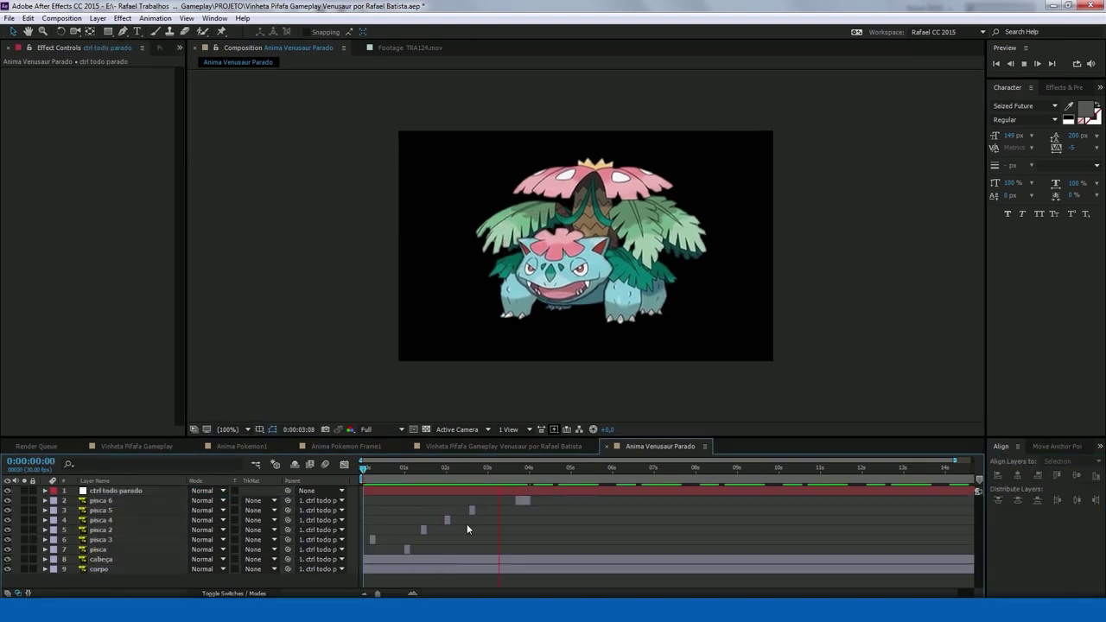
{"action": "key", "text": "space"}
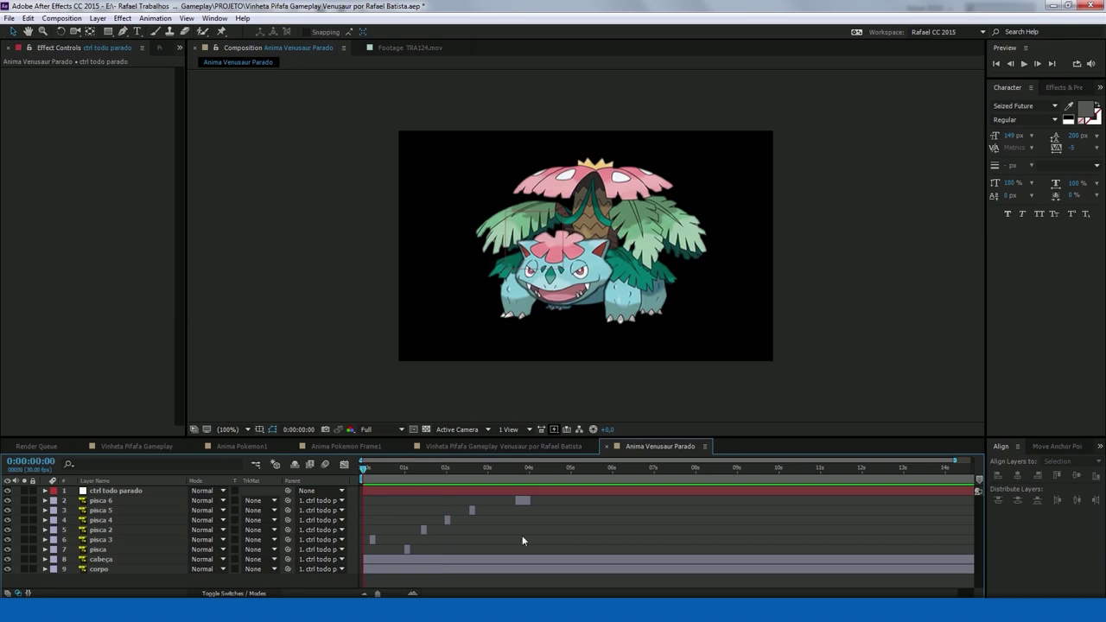
{"action": "key", "text": "F4"}
{"action": "left_click", "coordinate": [100, 500]}
{"action": "left_click", "coordinate": [115, 559], "text": "shift"}
Place puppet pins on corpo's leg, body, mouth, pink flower and stem
{"action": "left_click", "coordinate": [201, 570]}
{"action": "key", "text": "ctrl+p"}
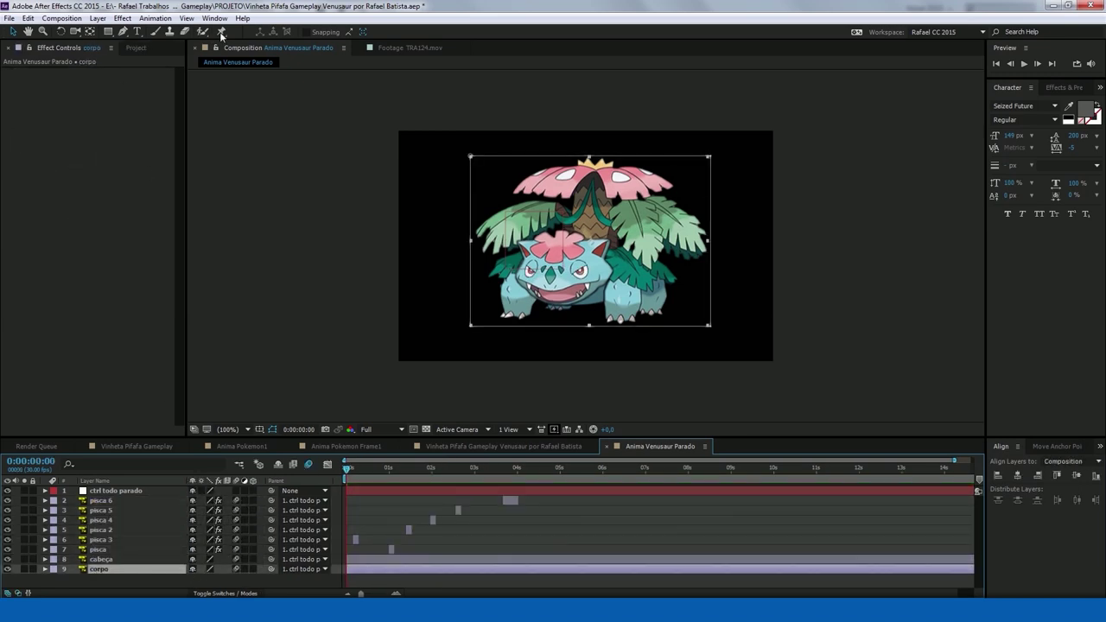
{"action": "left_click", "coordinate": [507, 290]}
{"action": "left_click", "coordinate": [510, 311]}
{"action": "left_click", "coordinate": [608, 269]}
{"action": "left_click", "coordinate": [647, 254]}
{"action": "left_click", "coordinate": [663, 294]}
{"action": "left_click", "coordinate": [570, 303]}
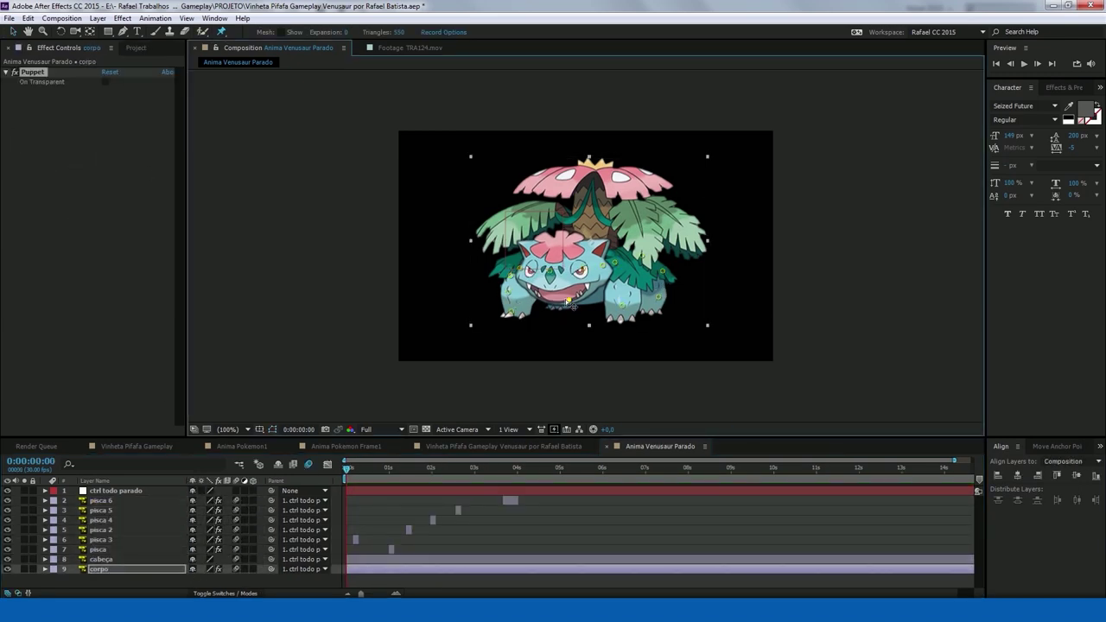
{"action": "left_click", "coordinate": [525, 183]}
{"action": "left_click", "coordinate": [594, 183]}
Bend both leaves and the flower by moving their pins, then repose the left leaf at 1 second
{"action": "key", "text": "v"}
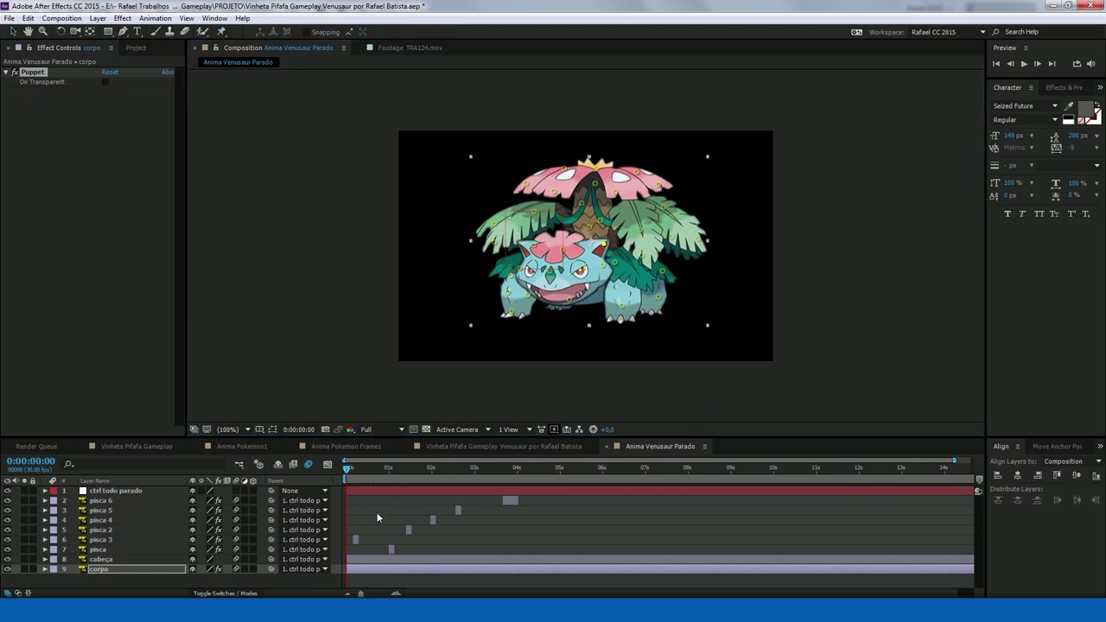
{"action": "mouse_move", "coordinate": [493, 238]}
{"action": "left_mouse_down"}
{"action": "mouse_move", "coordinate": [502, 225]}
{"action": "mouse_move", "coordinate": [495, 235]}
{"action": "left_mouse_up"}
{"action": "left_click_drag", "start_coordinate": [553, 186], "coordinate": [558, 175]}
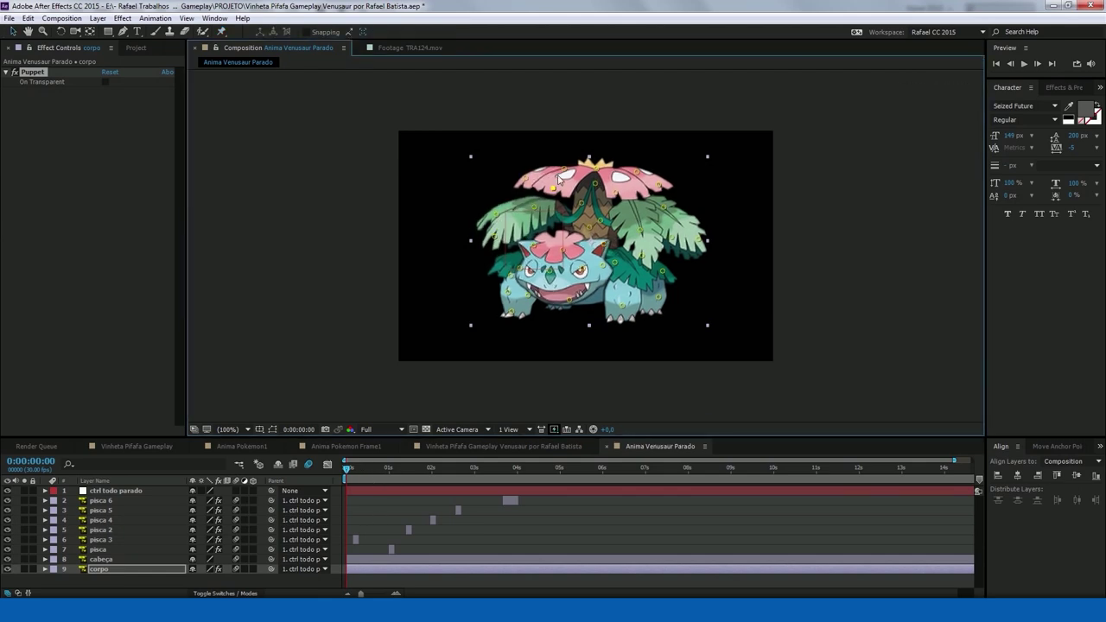
{"action": "left_click_drag", "start_coordinate": [647, 231], "coordinate": [643, 225]}
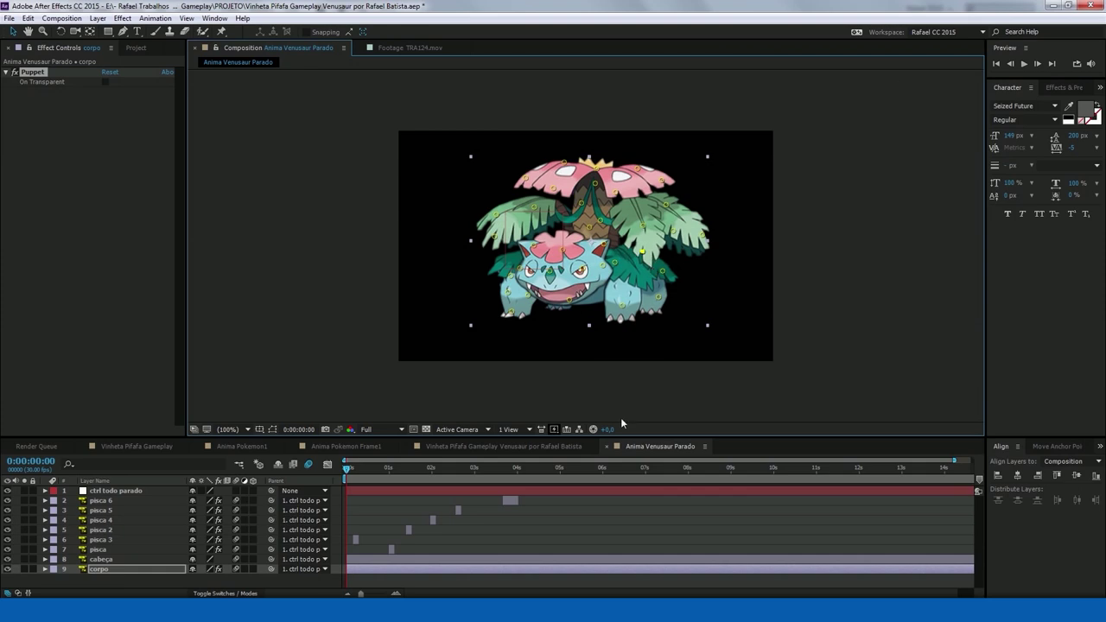
{"action": "key", "text": "k"}
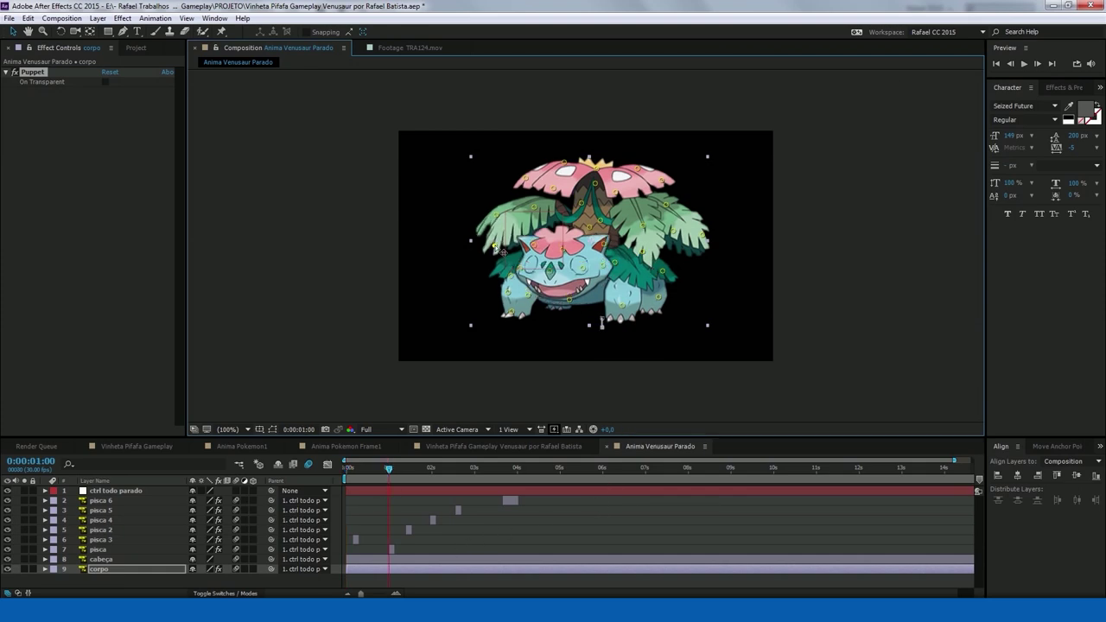
{"action": "key", "text": "u"}
{"action": "left_click_drag", "start_coordinate": [502, 216], "coordinate": [602, 224]}
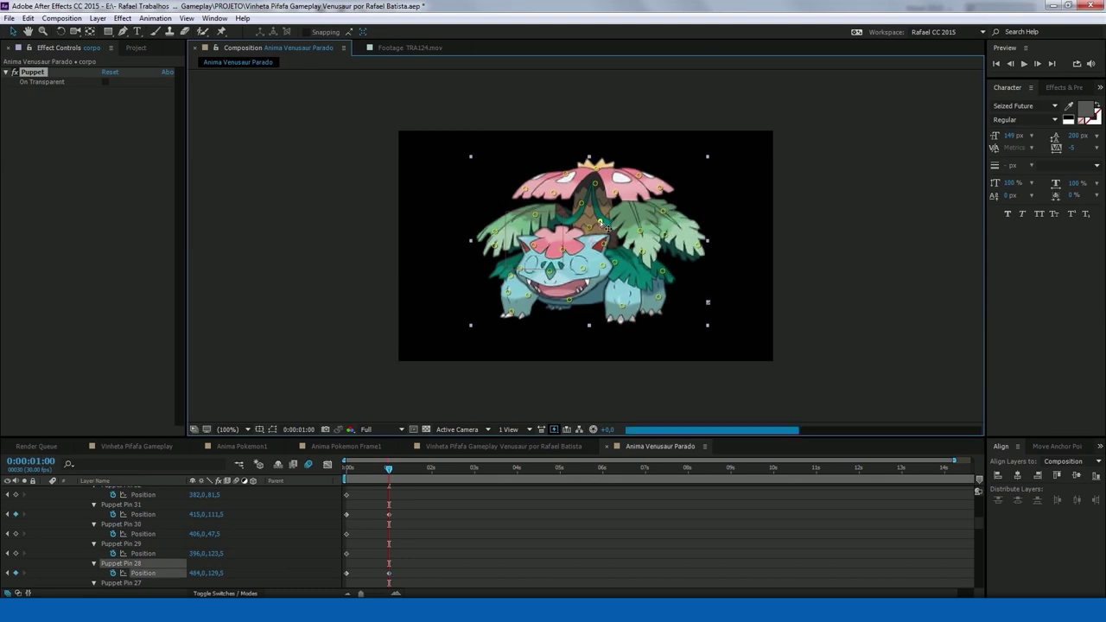
Nudge Puppet Pin 31 lower and paste the pin poses at two-second intervals
{"action": "left_click_drag", "start_coordinate": [534, 299], "coordinate": [534, 301]}
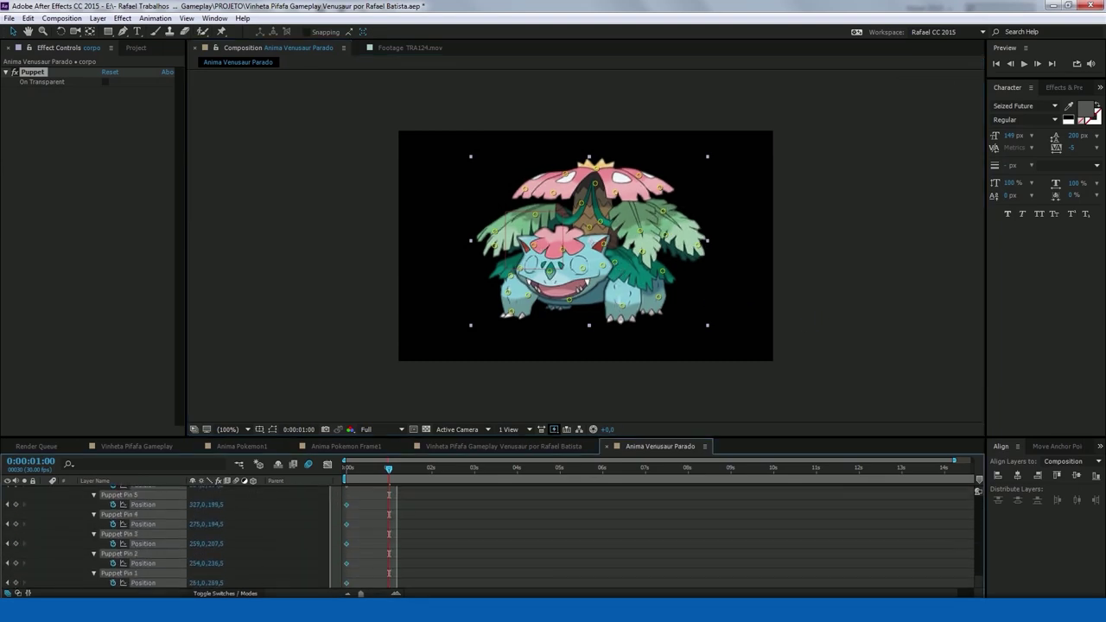
{"action": "scroll", "coordinate": [432, 541], "scroll_direction": "down", "scroll_amount": 5}
{"action": "key", "text": "k"}
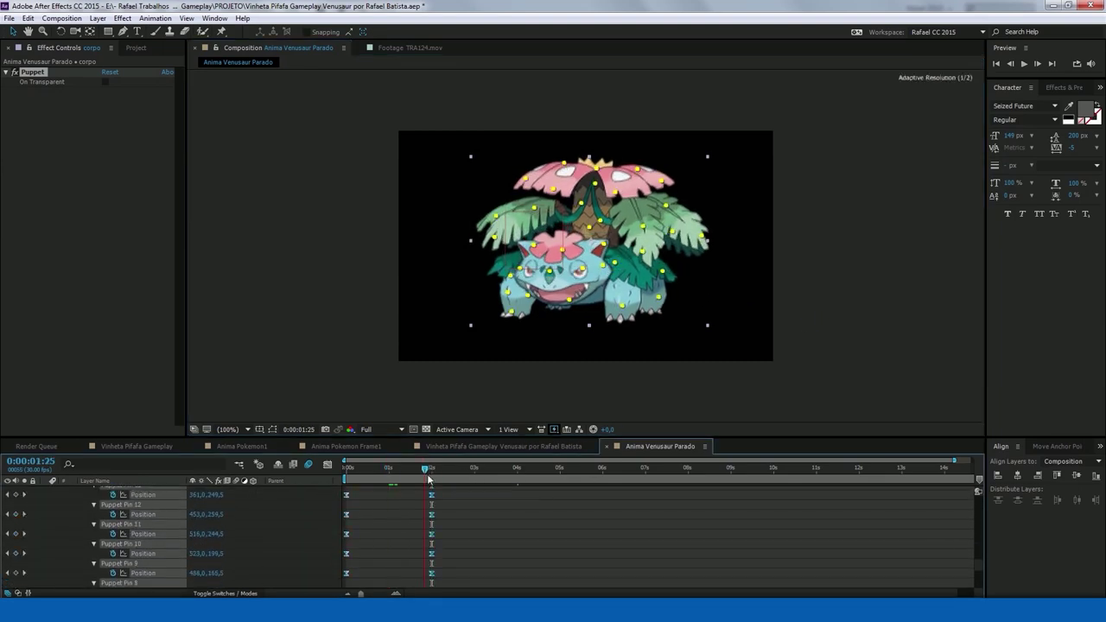
{"action": "key", "text": "ctrl+v"}
{"action": "key", "text": "ctrl+v"}
{"action": "key", "text": "ctrl+v"}
{"action": "key", "text": "ctrl+v"}
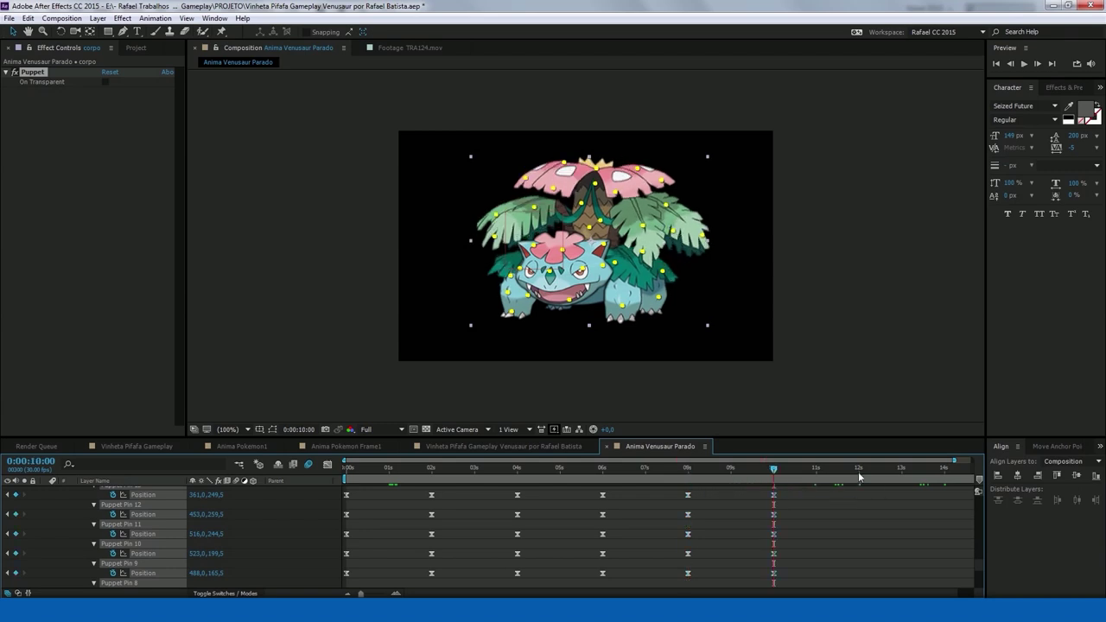
Preview the swaying body from the start, collapse the layer properties, and preview again
{"action": "left_click", "coordinate": [996, 64]}
{"action": "key", "text": "space"}
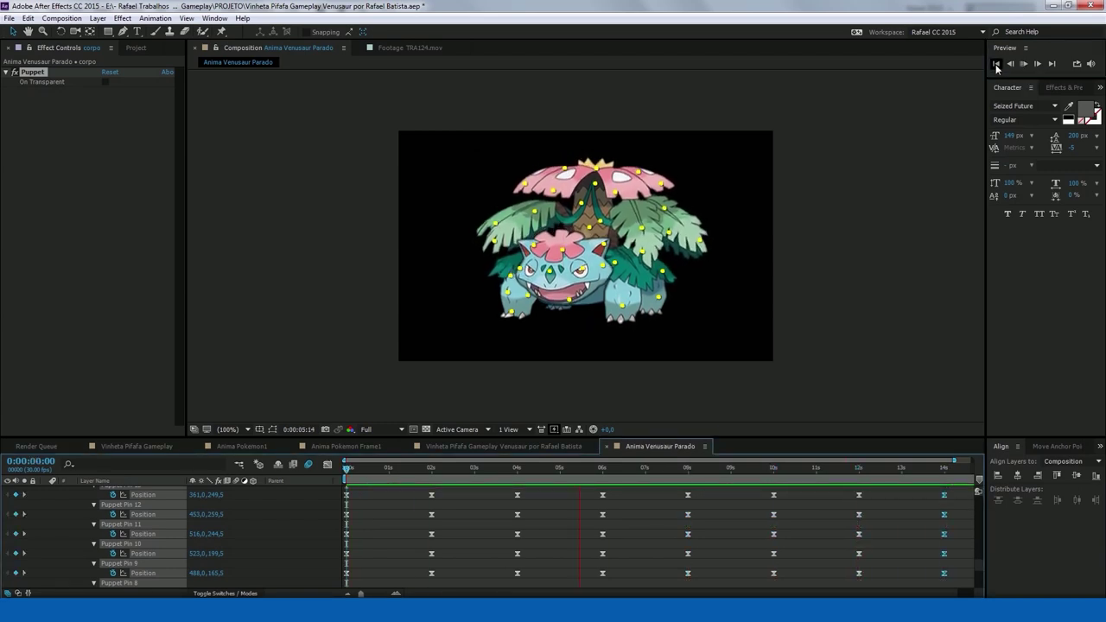
{"action": "key", "text": "space"}
{"action": "left_click", "coordinate": [227, 429]}
{"action": "key", "text": "Escape"}
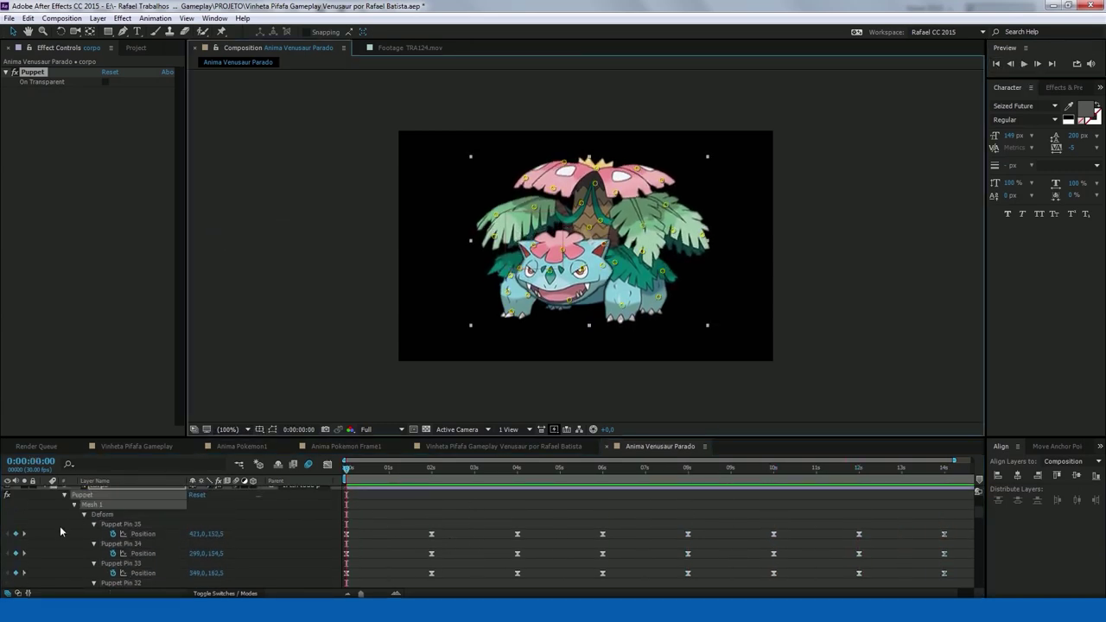
{"action": "left_click", "coordinate": [291, 580]}
{"action": "key", "text": "u"}
{"action": "key", "text": "space"}
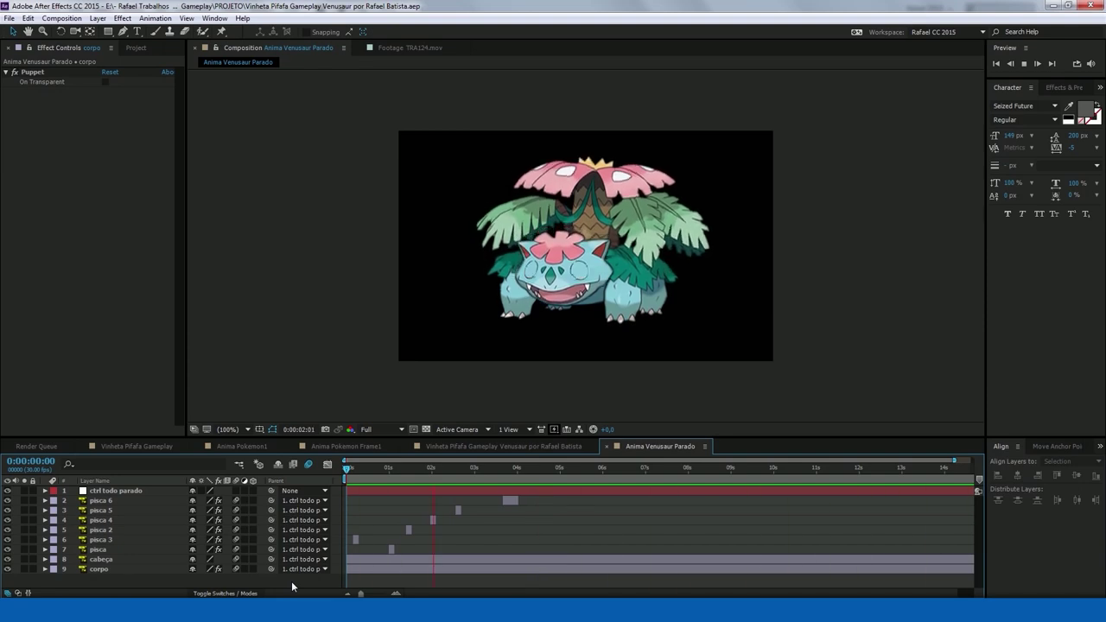
{"action": "key", "text": "space"}
Close the extra timelines and place Anima Venusaur Parado in the main comp
{"action": "left_click", "coordinate": [84, 445]}
{"action": "left_click", "coordinate": [85, 446]}
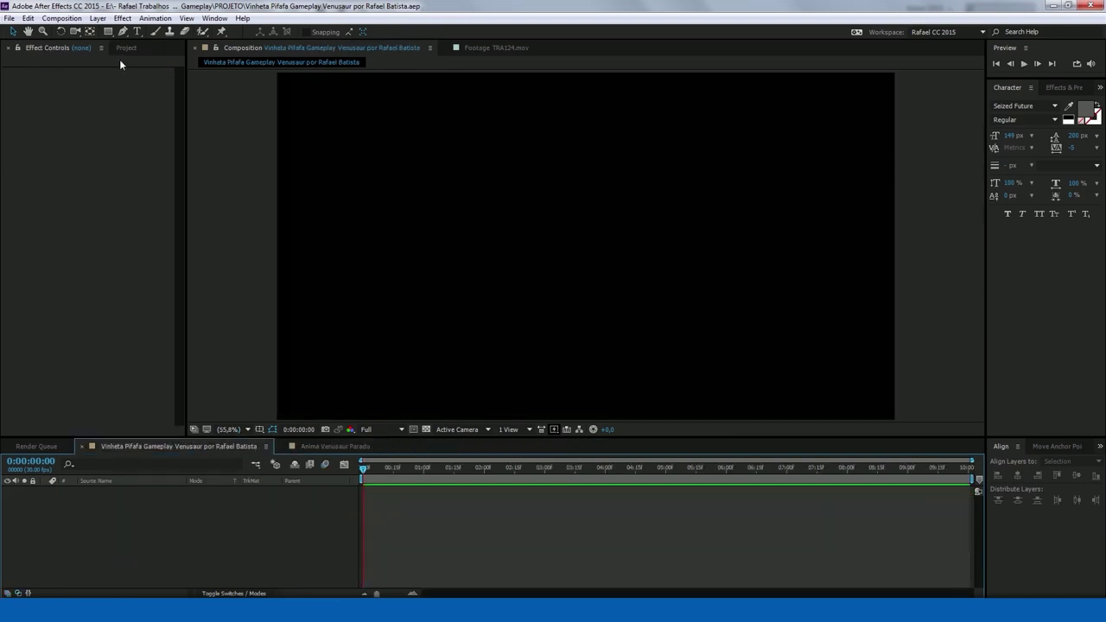
{"action": "left_click", "coordinate": [126, 48]}
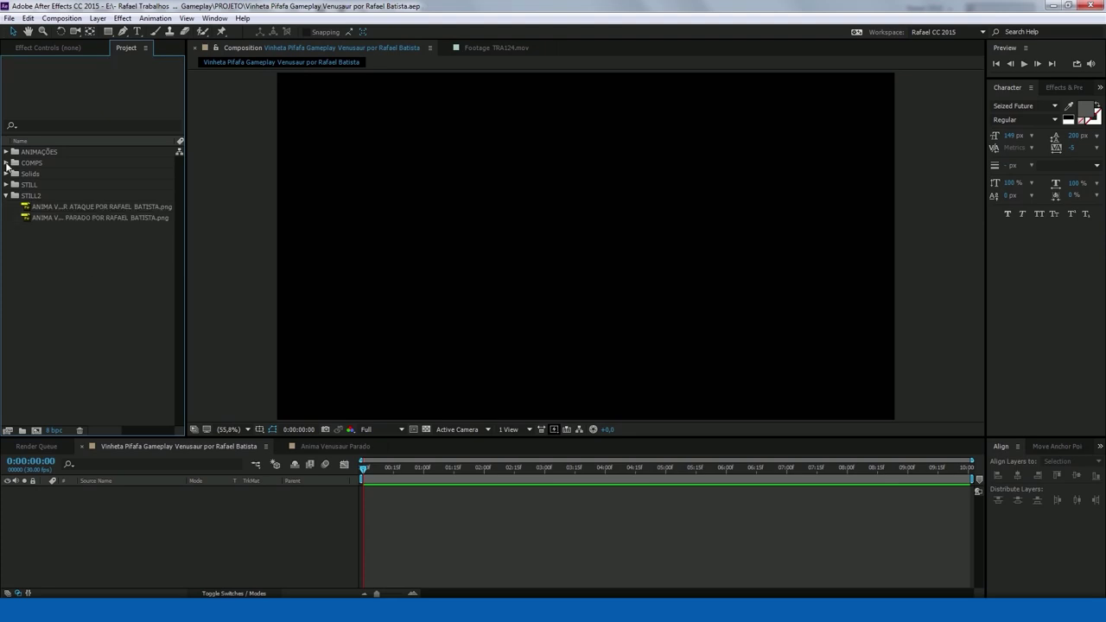
{"action": "left_click_drag", "start_coordinate": [76, 207], "coordinate": [295, 491]}
Duplicate the Parado comp and rename the copy Anima Venusaur Ataque
{"action": "left_click", "coordinate": [69, 174]}
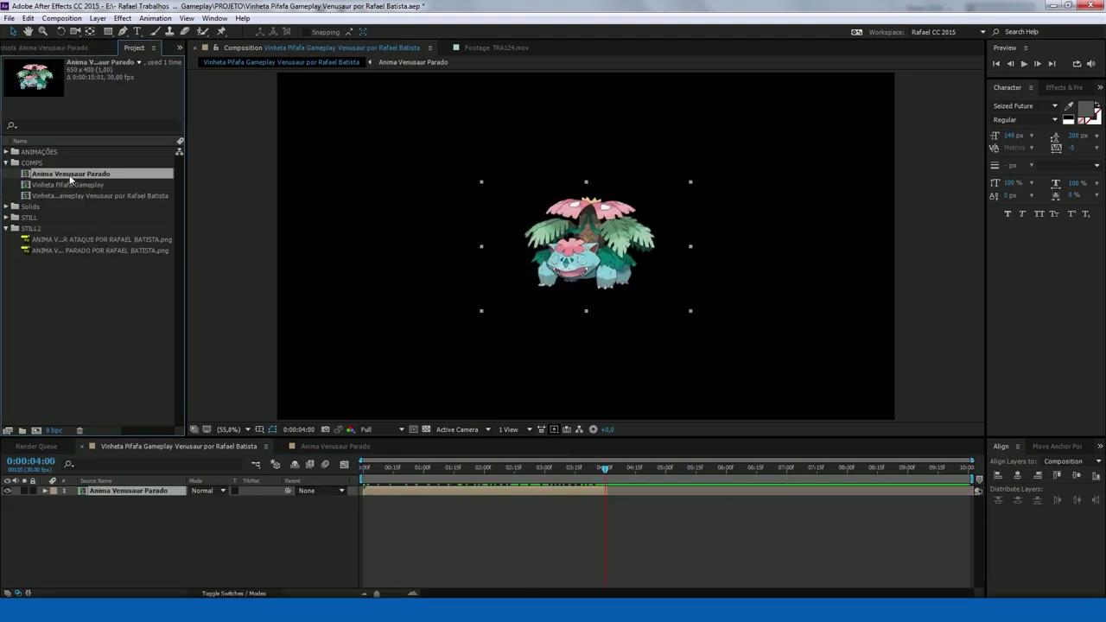
{"action": "key", "text": "ctrl+d"}
{"action": "key", "text": "Return"}
{"action": "type", "text": "taque"}
{"action": "key", "text": "Return"}
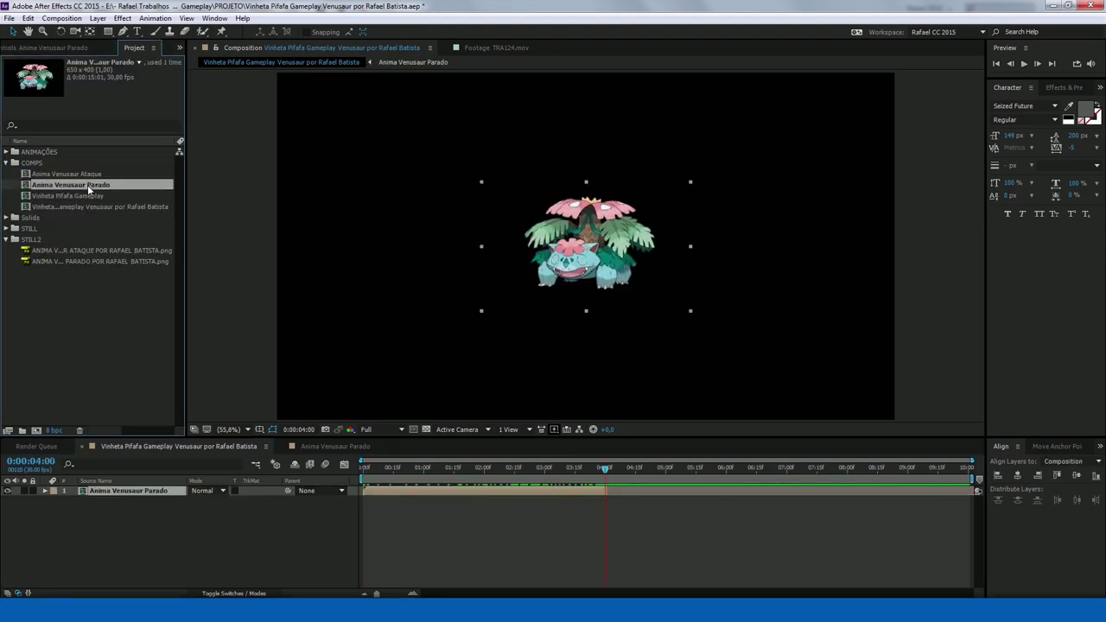
Replace the Ataque comp's old layers with the attack artwork
{"action": "double_click", "coordinate": [87, 185]}
{"action": "key", "text": "ctrl+a"}
{"action": "key", "text": "Delete"}
{"action": "left_click_drag", "start_coordinate": [102, 250], "coordinate": [375, 496]}
Switch the Ataque comp to a larger size preset in Composition Settings
{"action": "key", "text": "ctrl+k"}
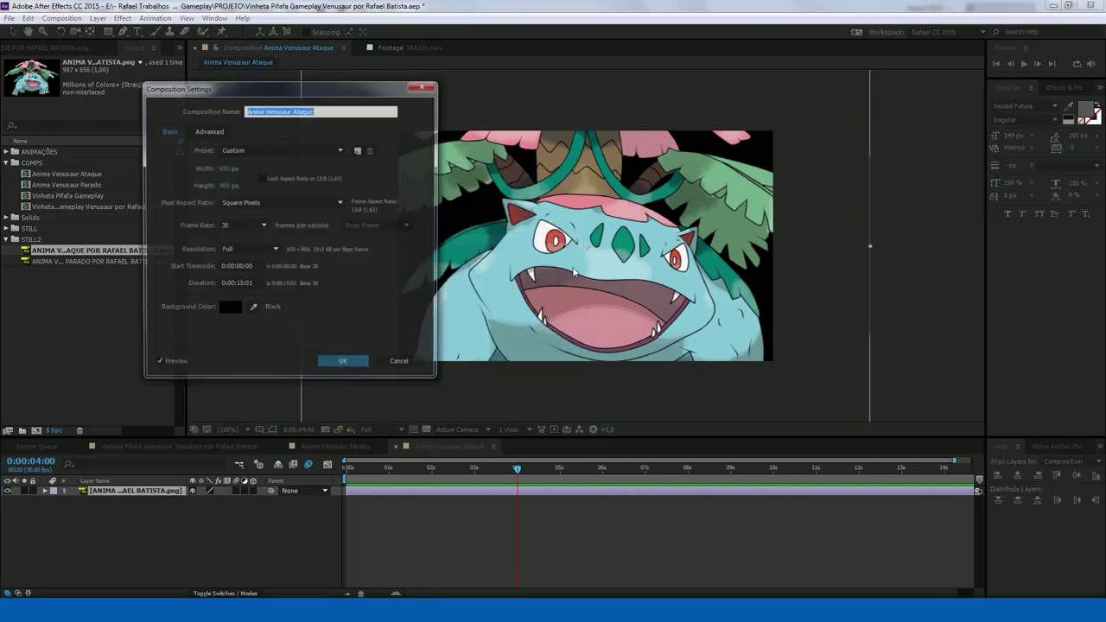
{"action": "left_click", "coordinate": [320, 112]}
{"action": "left_click", "coordinate": [340, 357]}
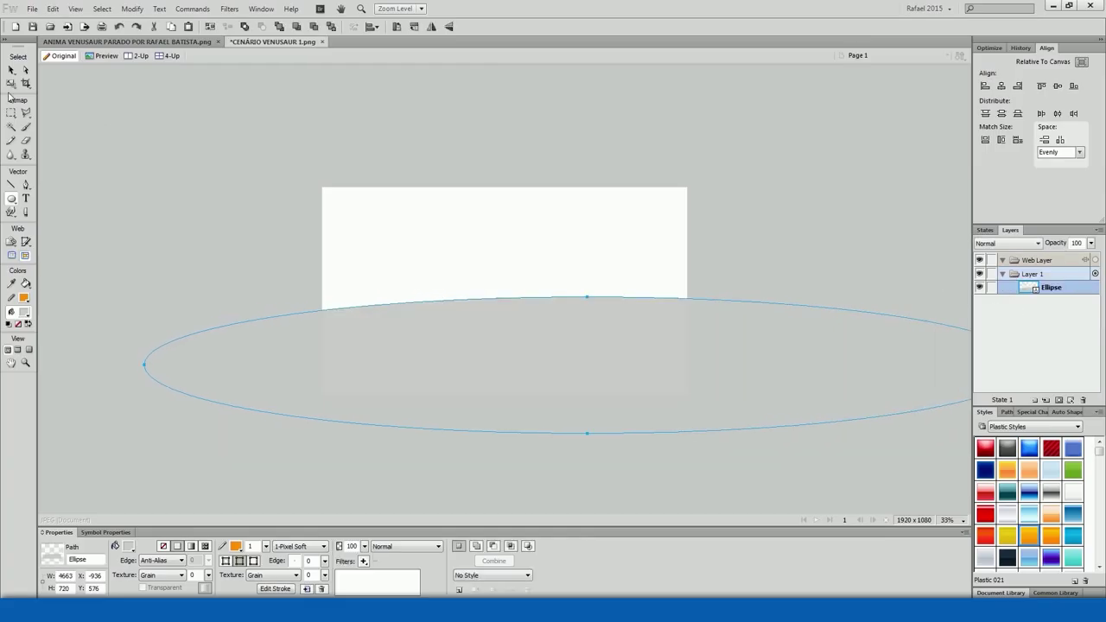
Fill the ellipse with a green radial gradient and give it a dark green, soft rounded outline
{"action": "left_click", "coordinate": [191, 546]}
{"action": "left_click", "coordinate": [245, 529]}
{"action": "left_click", "coordinate": [369, 424]}
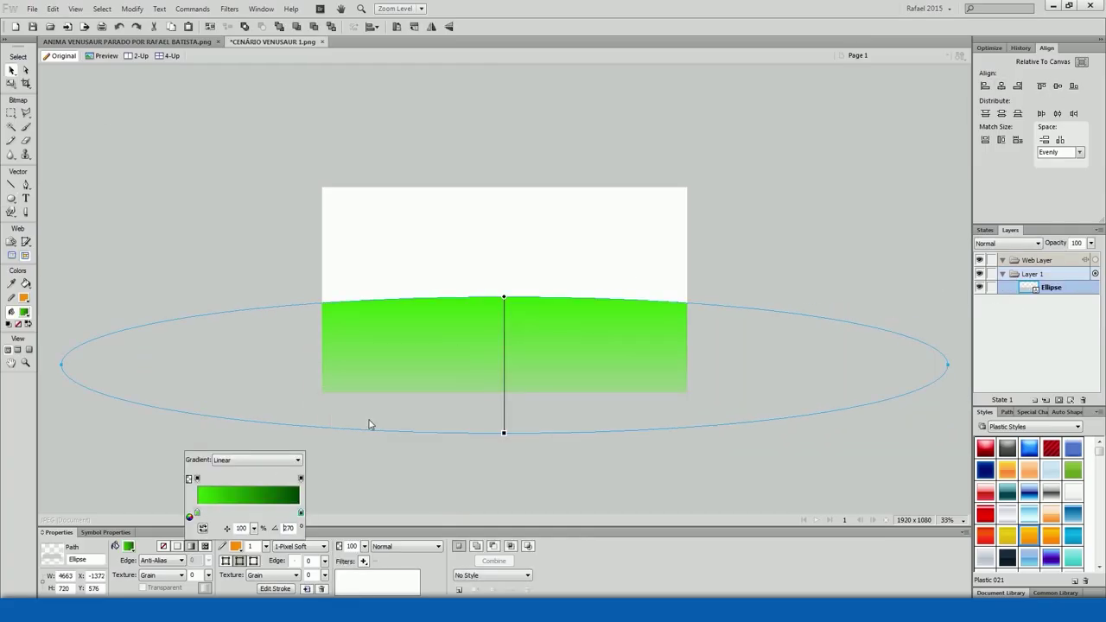
{"action": "left_click", "coordinate": [504, 435]}
{"action": "left_click_drag", "start_coordinate": [504, 434], "coordinate": [504, 394]}
{"action": "left_click", "coordinate": [235, 547]}
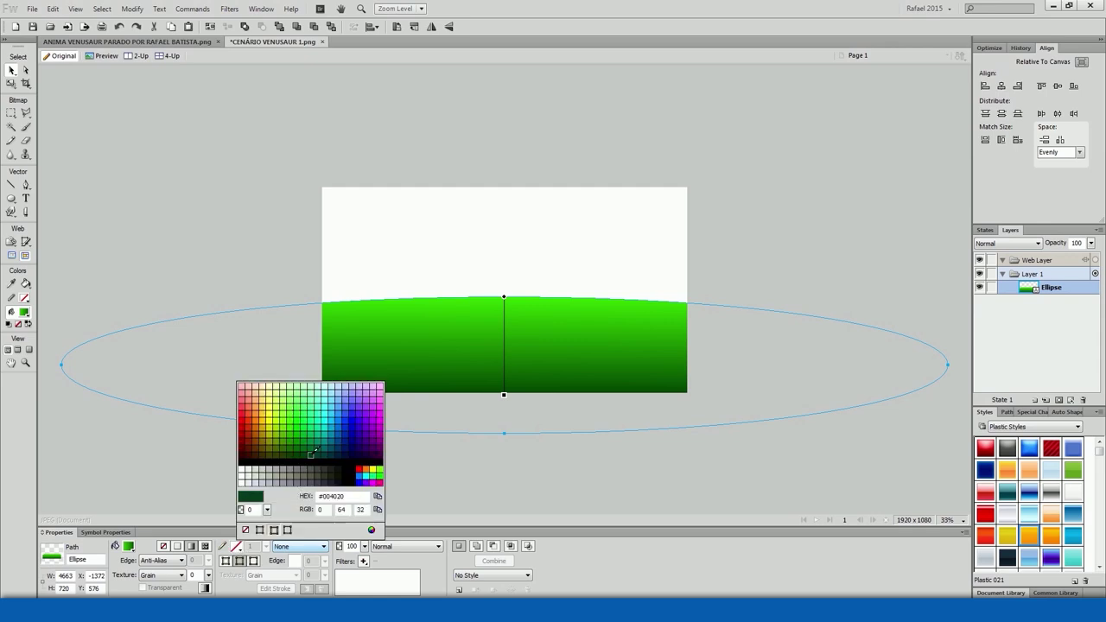
{"action": "left_click", "coordinate": [251, 406]}
{"action": "left_click", "coordinate": [319, 550]}
{"action": "left_click", "coordinate": [309, 389]}
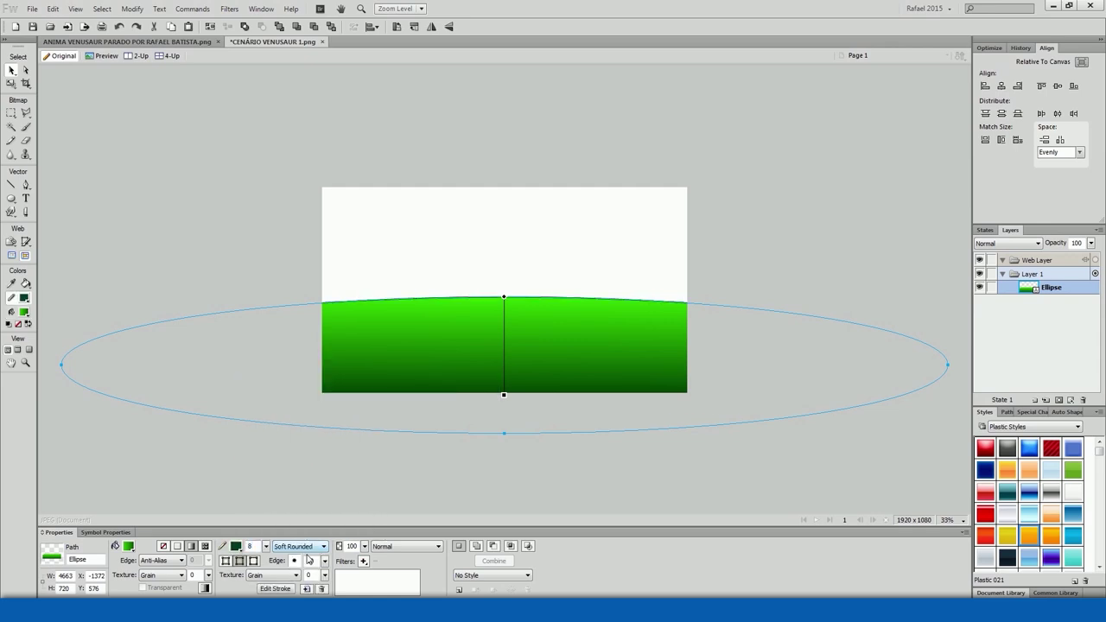
{"action": "left_click", "coordinate": [190, 550]}
{"action": "left_click_drag", "start_coordinate": [503, 366], "coordinate": [504, 305]}
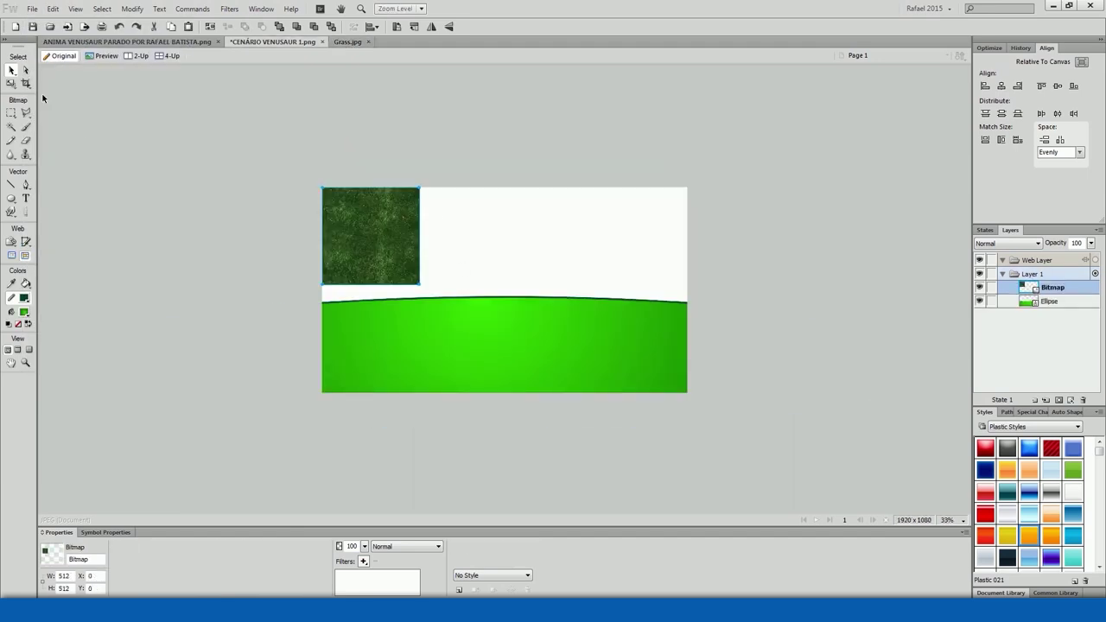
Place the grass over the ground, duplicate and merge the tiles, and distort them into perspective
{"action": "left_click_drag", "start_coordinate": [395, 333], "coordinate": [526, 352]}
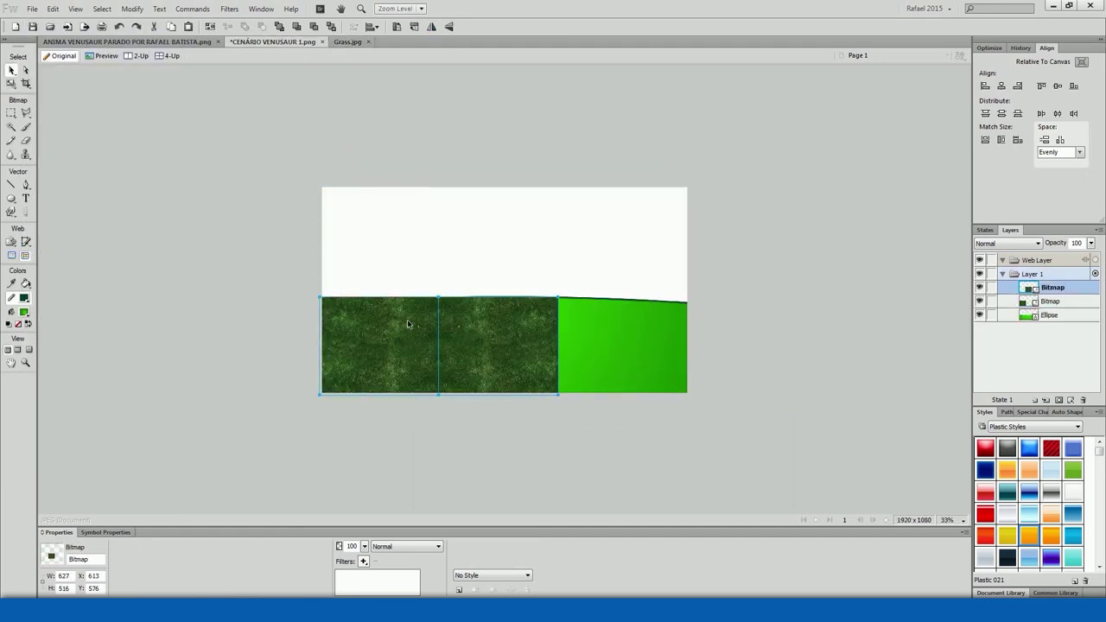
{"action": "key", "text": "ctrl+="}
{"action": "key", "text": "ctrl+="}
{"action": "left_click", "coordinate": [514, 94]}
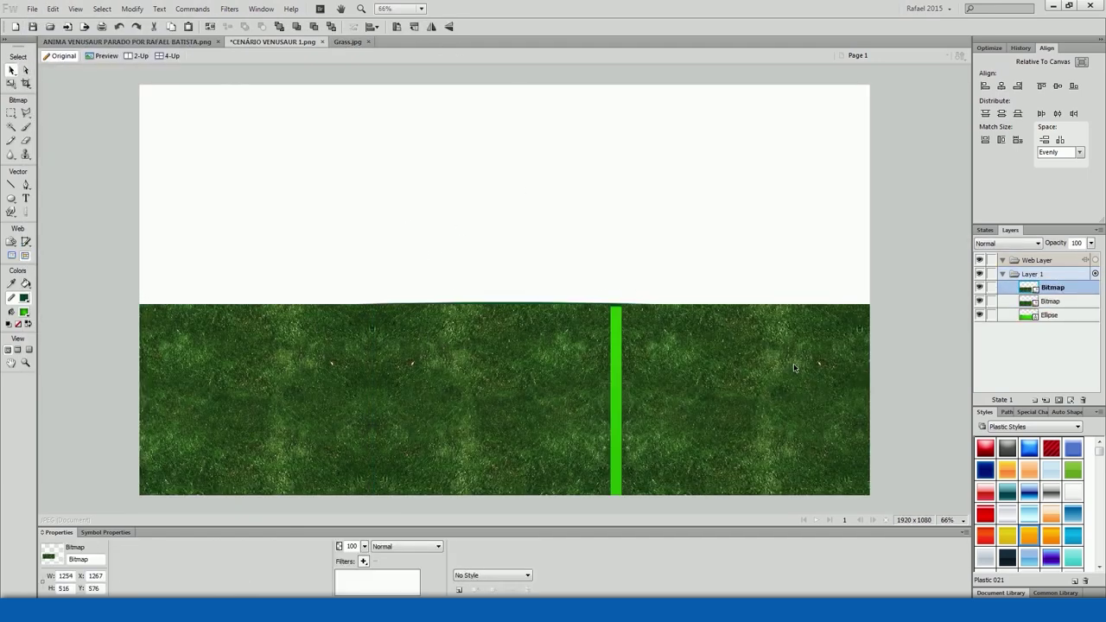
{"action": "key", "text": "ctrl+e"}
{"action": "key", "text": "ctrl+minus"}
{"action": "key", "text": "ctrl+minus"}
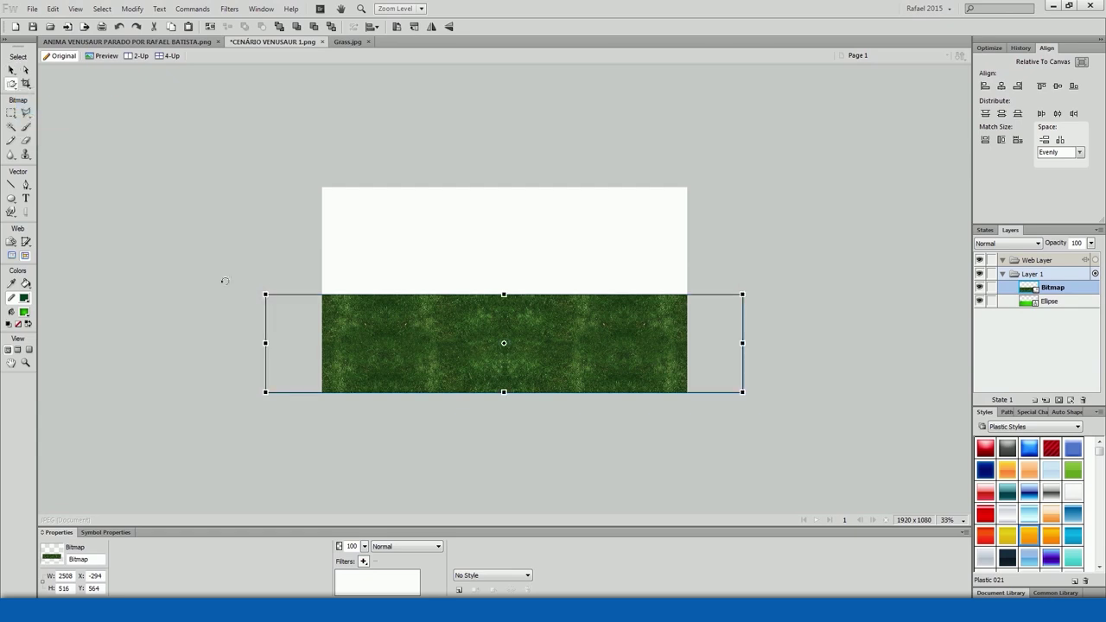
{"action": "mouse_move", "coordinate": [265, 294]}
{"action": "left_mouse_down"}
{"action": "mouse_move", "coordinate": [1095, 343]}
{"action": "mouse_move", "coordinate": [308, 301]}
{"action": "left_mouse_up"}
{"action": "key", "text": "v"}
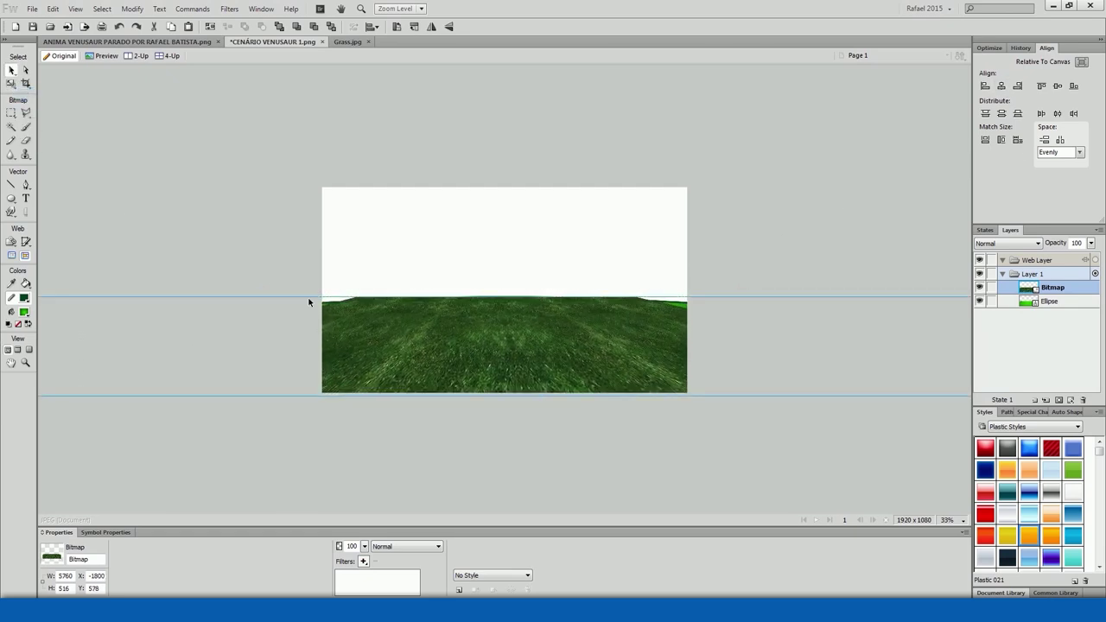
{"action": "key", "text": "q"}
{"action": "key", "text": "ctrl+minus"}
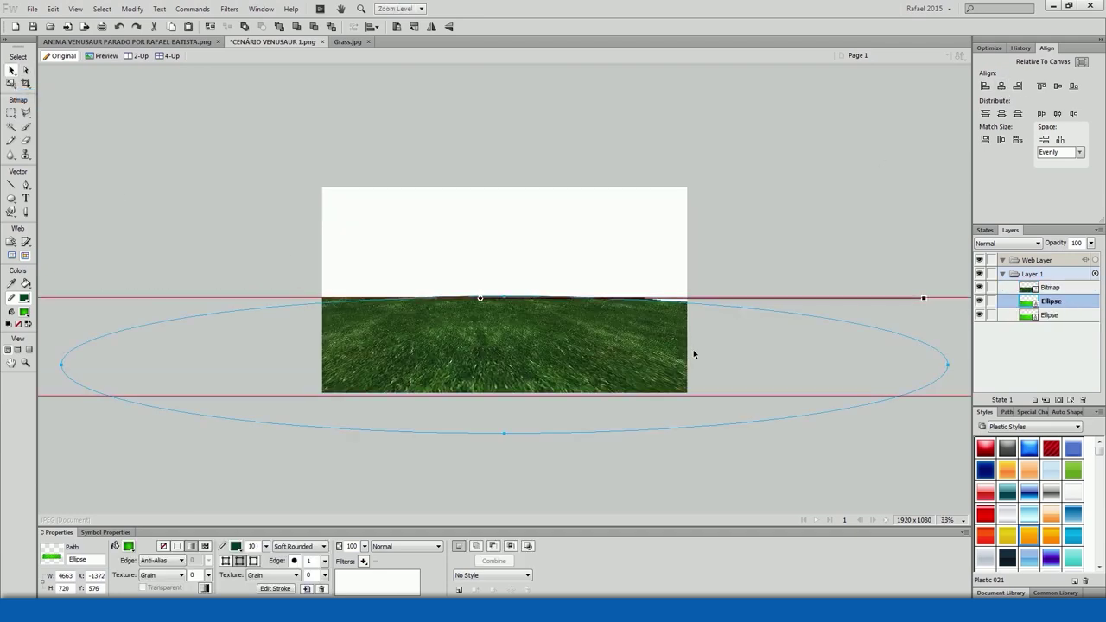
Crop the document around the grass and ellipse, flatten, and save as CENÁRIO VENUSAUR 1.png
{"action": "key", "text": "ctrl+e"}
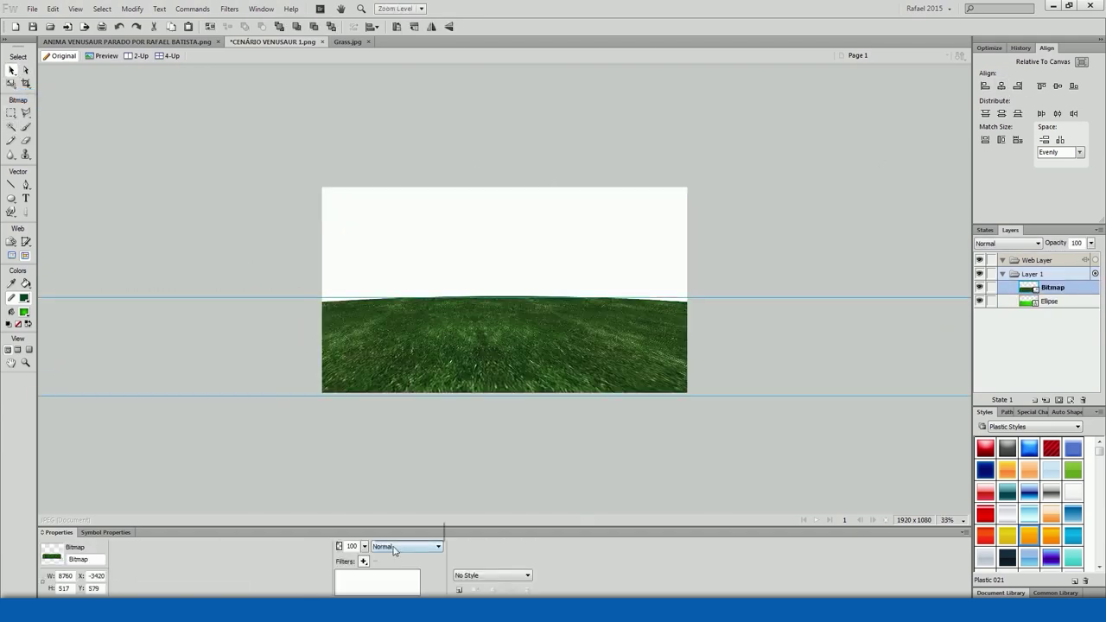
{"action": "key", "text": "ctrl+a"}
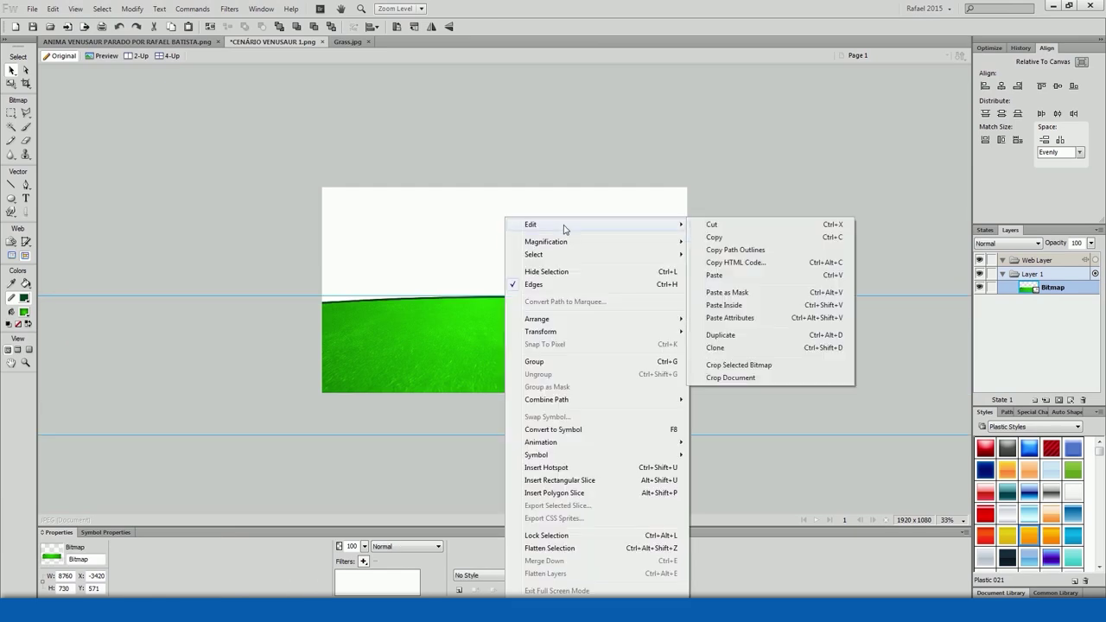
{"action": "right_click", "coordinate": [894, 334]}
{"action": "left_click", "coordinate": [922, 378]}
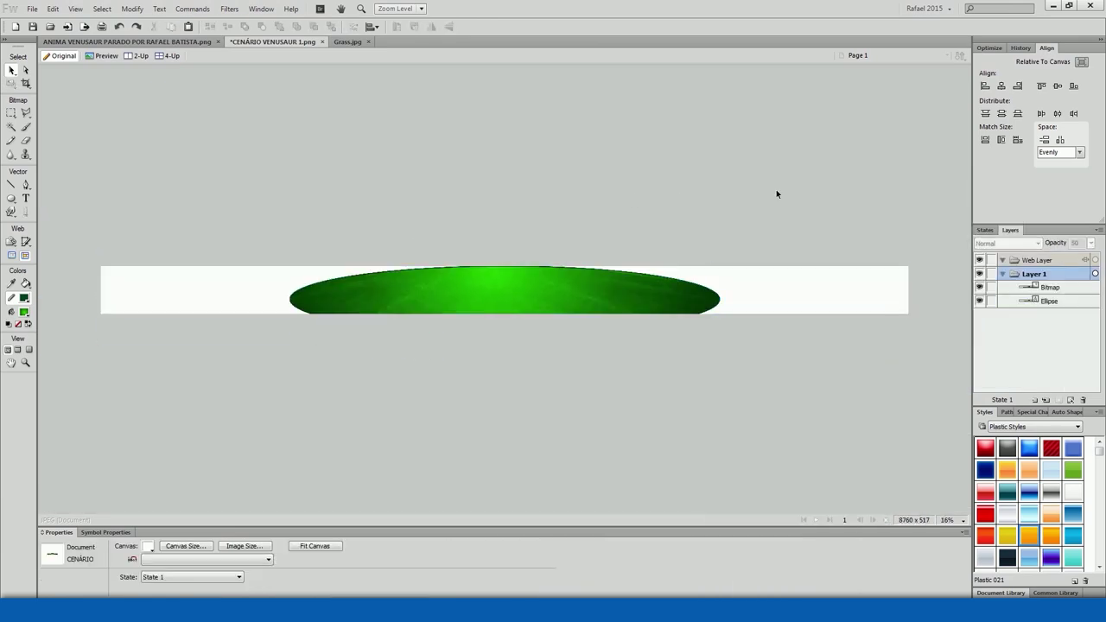
{"action": "right_click", "coordinate": [716, 217]}
{"action": "left_click", "coordinate": [787, 210]}
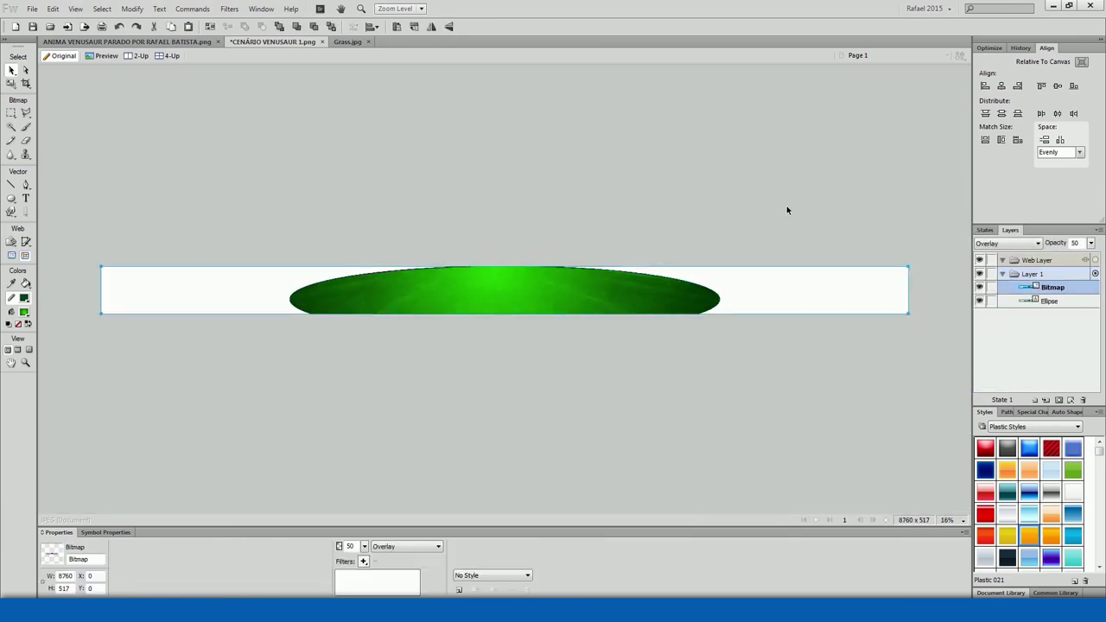
{"action": "key", "text": "ctrl+equal"}
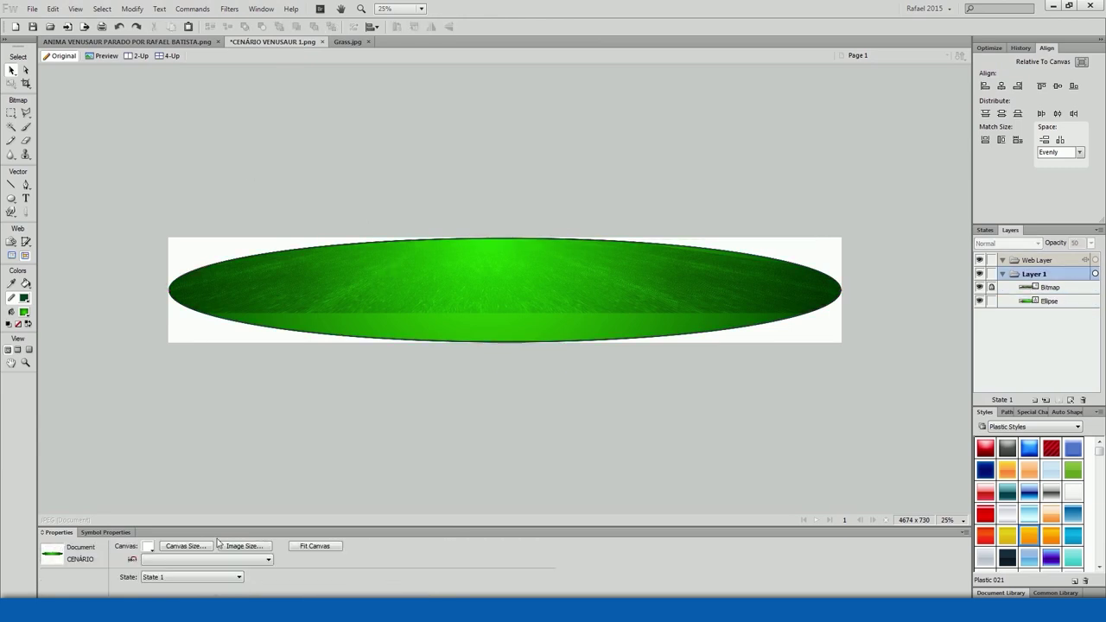
{"action": "left_click", "coordinate": [32, 9]}
{"action": "left_click", "coordinate": [50, 128]}
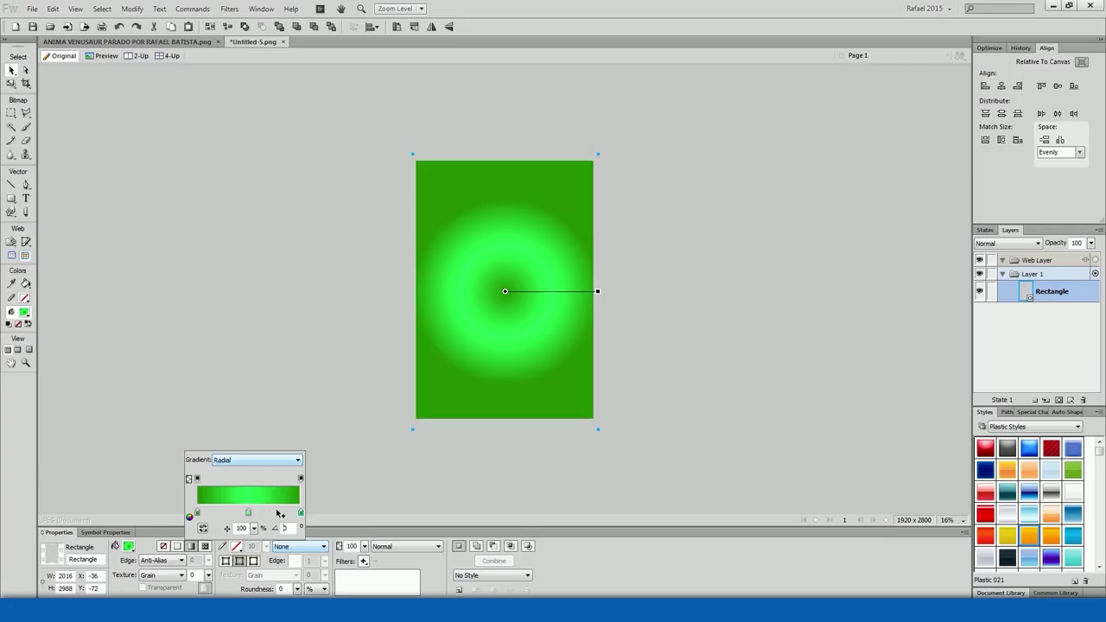
Warp the rectangle's gradient into green wave swirls, flatten it, squeeze it narrow, and merge the pieces
{"action": "left_click_drag", "start_coordinate": [597, 292], "coordinate": [556, 296]}
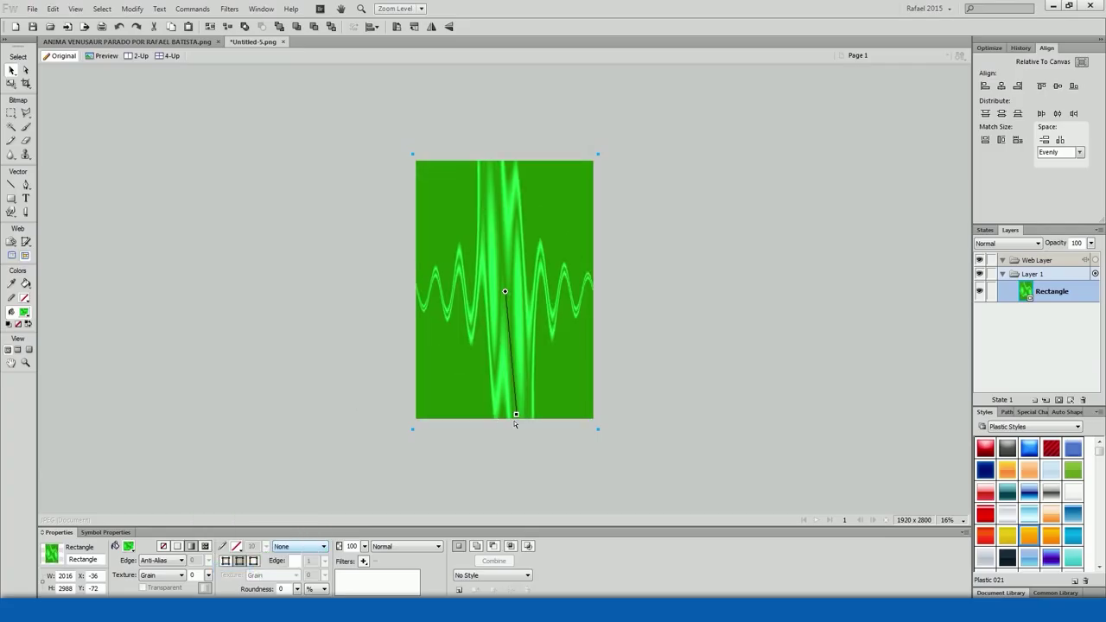
{"action": "left_click_drag", "start_coordinate": [563, 336], "coordinate": [533, 257]}
{"action": "key", "text": "ctrl+alt+shift+z"}
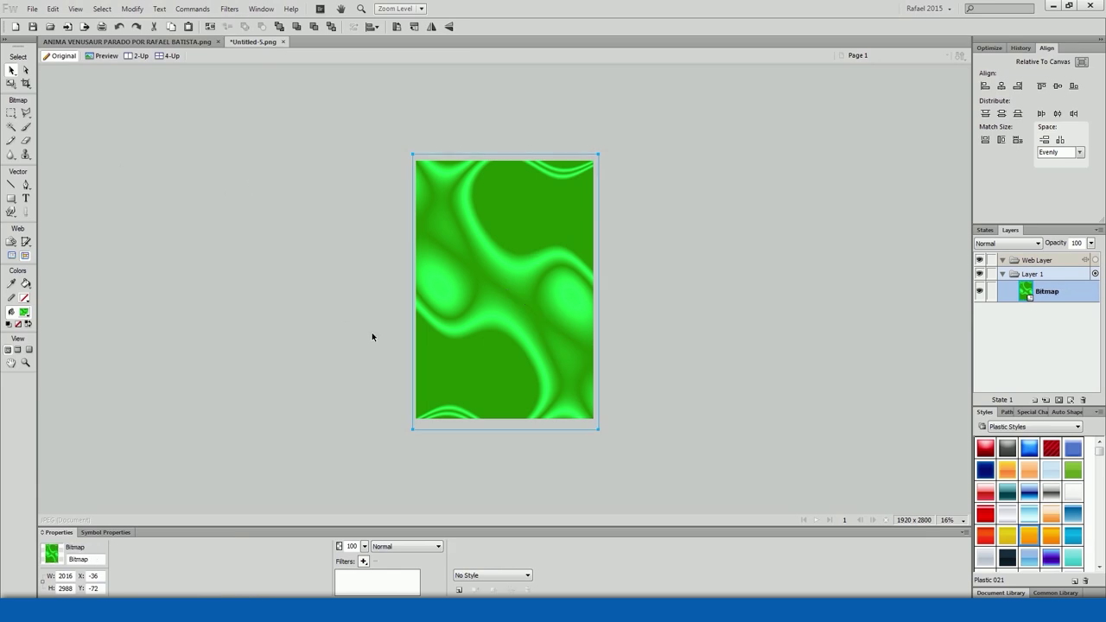
{"action": "left_click", "coordinate": [11, 83]}
{"action": "mouse_move", "coordinate": [598, 291]}
{"action": "left_mouse_down"}
{"action": "mouse_move", "coordinate": [442, 291]}
{"action": "mouse_move", "coordinate": [586, 273]}
{"action": "left_mouse_up"}
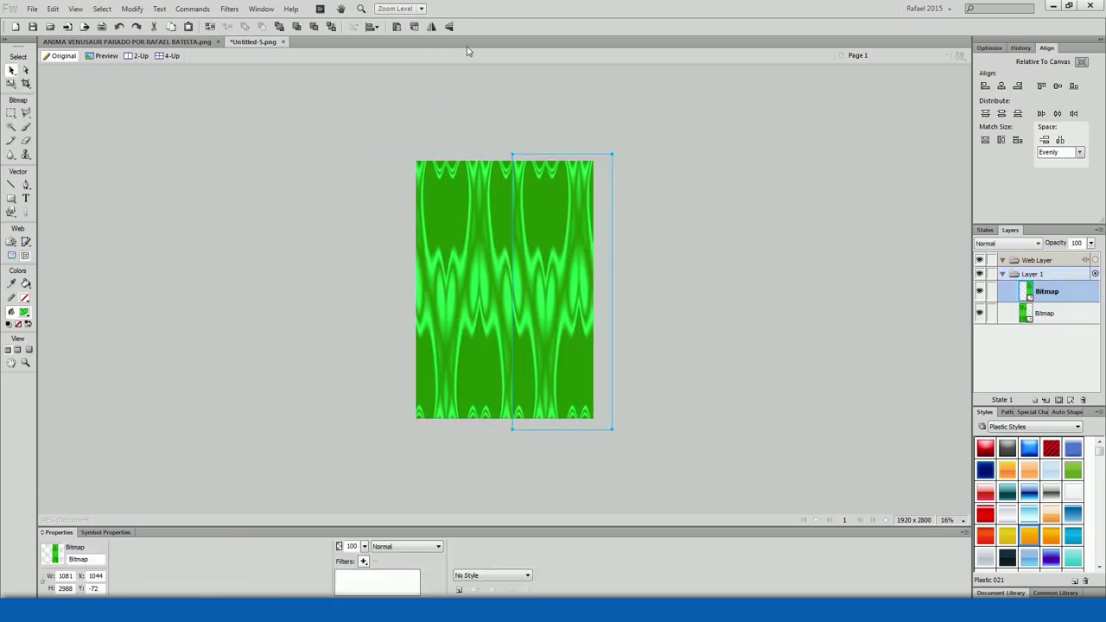
{"action": "key", "text": "ctrl+a"}
{"action": "key", "text": "ctrl+e"}
{"action": "key", "text": "ctrl+d"}
Pen-draw two feathered lime streak paths, one diagonal leaf shape and one vertical glow
{"action": "left_click", "coordinate": [152, 546]}
{"action": "left_click", "coordinate": [212, 418]}
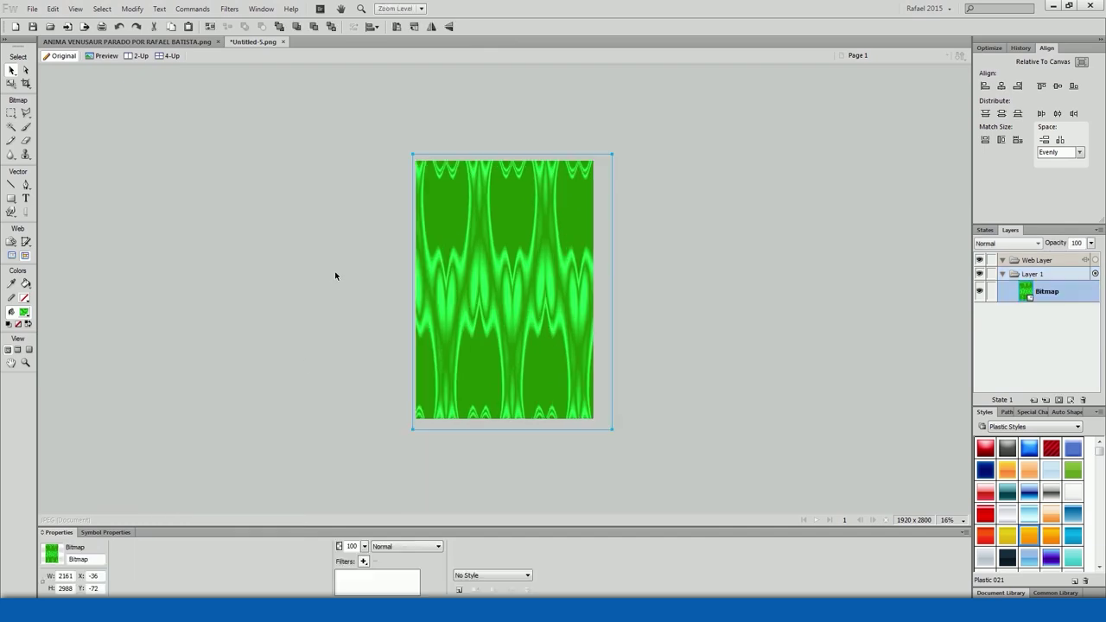
{"action": "key", "text": "ctrl+equal"}
{"action": "key", "text": "p"}
{"action": "left_click", "coordinate": [427, 331]}
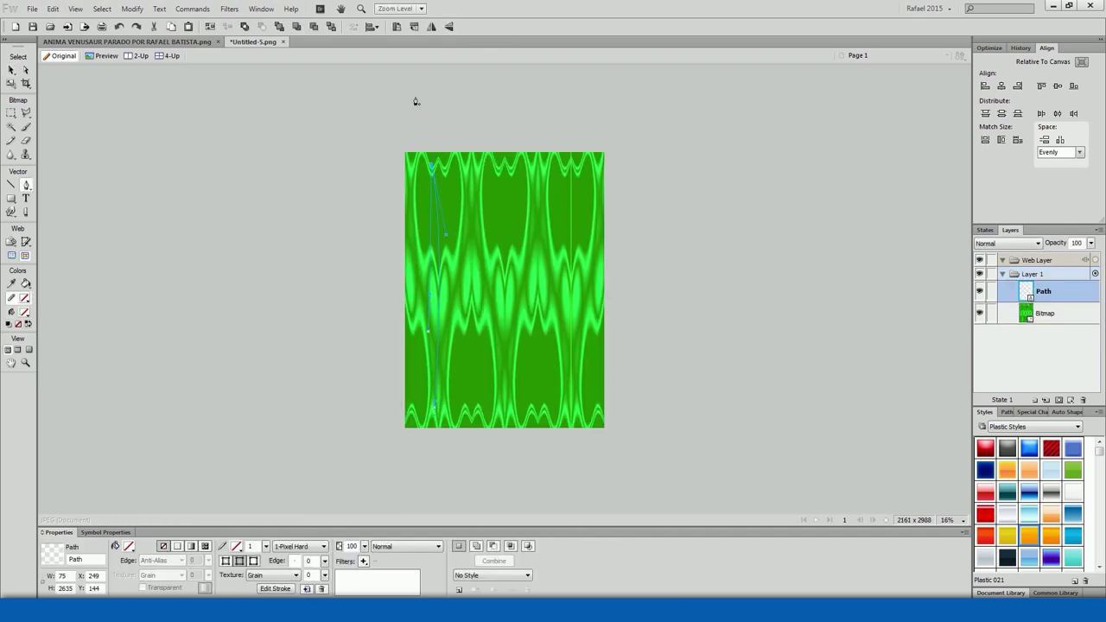
{"action": "left_click_drag", "start_coordinate": [208, 564], "coordinate": [216, 424]}
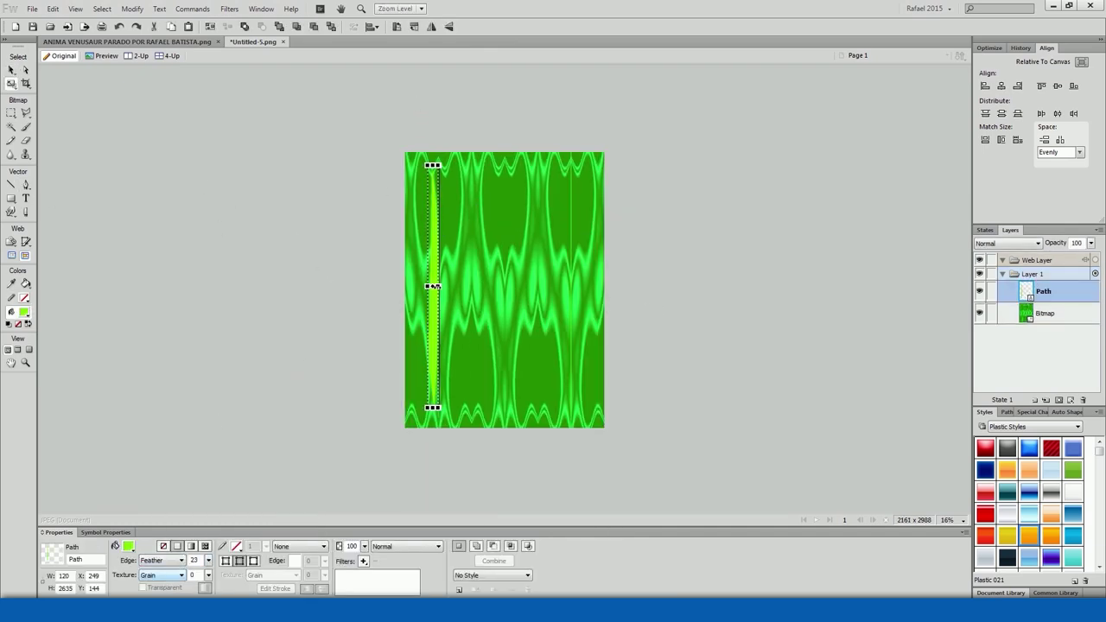
{"action": "key", "text": "ctrl+z"}
{"action": "key", "text": "ctrl+z"}
{"action": "left_click_drag", "start_coordinate": [432, 336], "coordinate": [529, 363]}
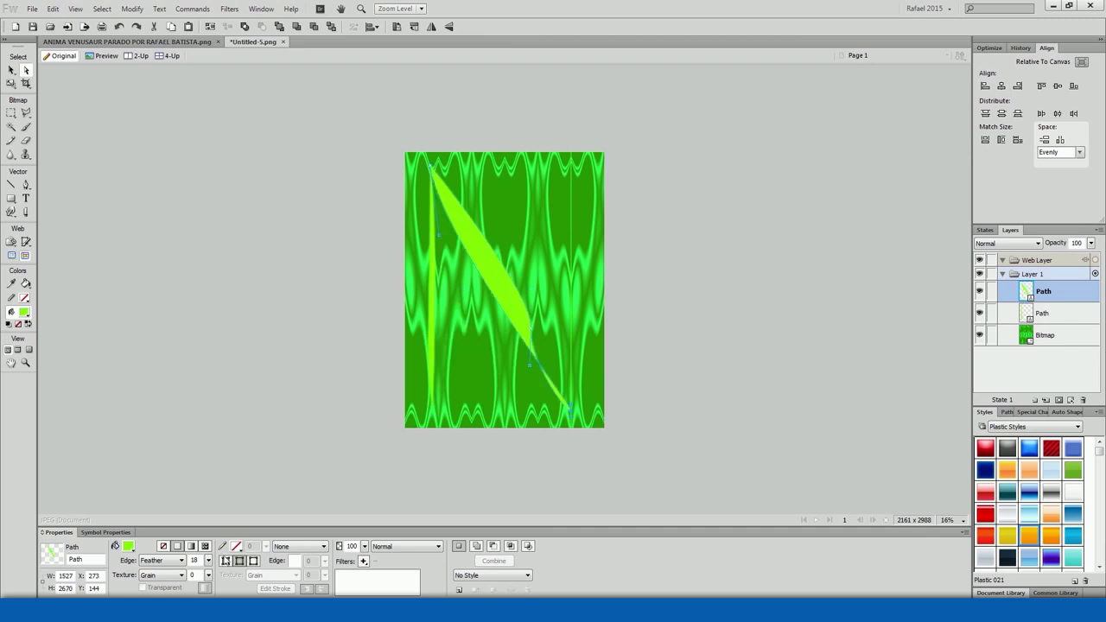
{"action": "left_click_drag", "start_coordinate": [530, 168], "coordinate": [531, 169]}
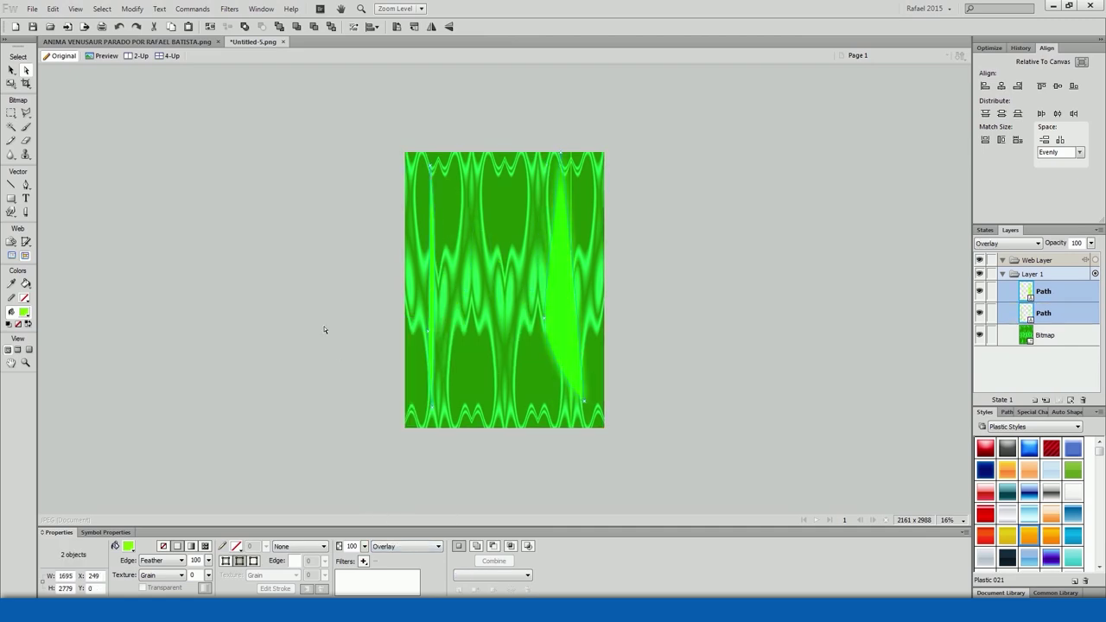
{"action": "left_click", "coordinate": [131, 90]}
Preview the image, then smudge the streak bitmap into upward green flames
{"action": "key", "text": "v"}
{"action": "left_click", "coordinate": [32, 9]}
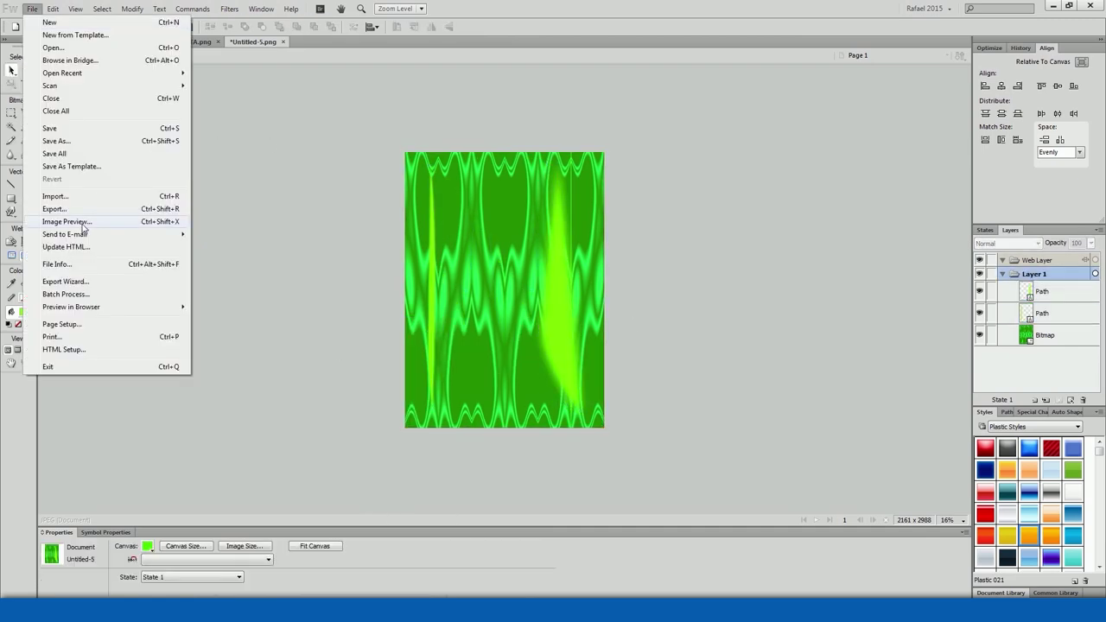
{"action": "left_click", "coordinate": [87, 217]}
{"action": "left_click", "coordinate": [656, 440]}
{"action": "left_click", "coordinate": [486, 228]}
{"action": "left_click", "coordinate": [26, 155]}
{"action": "left_click", "coordinate": [14, 159]}
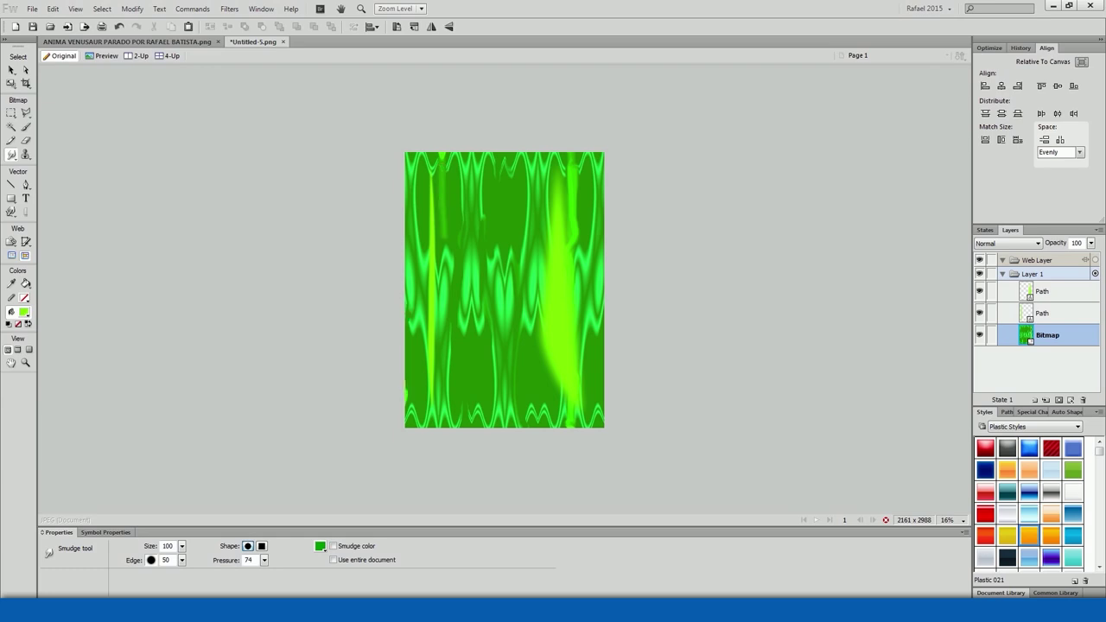
Merge everything into one bitmap, scale it narrower, and crop the document to fit
{"action": "key", "text": "ctrl+a"}
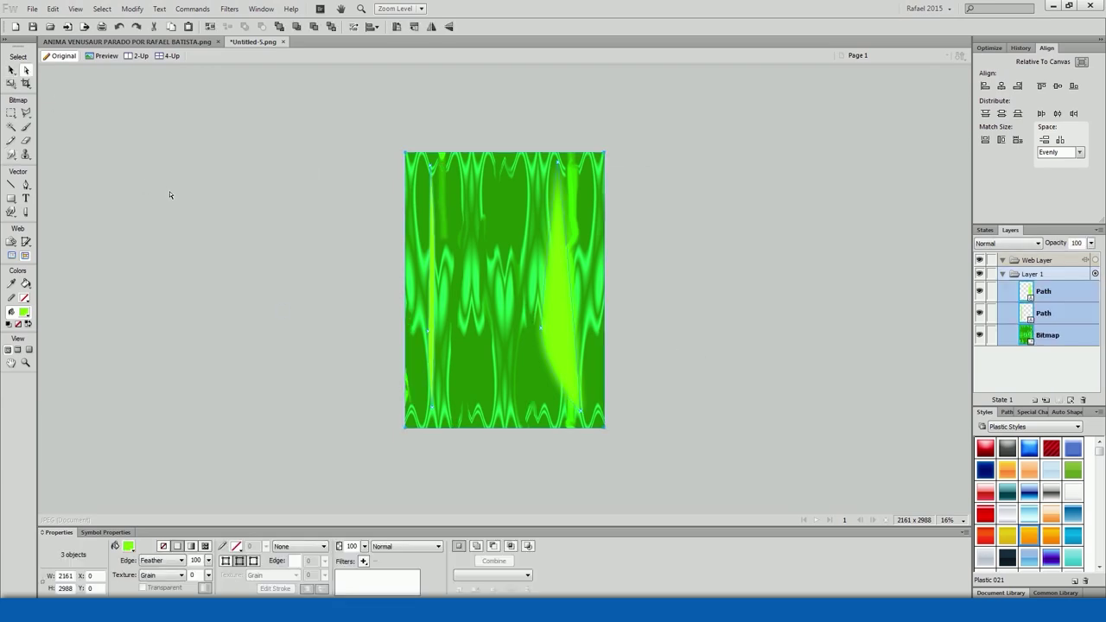
{"action": "key", "text": "ctrl+e"}
{"action": "key", "text": "q"}
{"action": "left_click_drag", "start_coordinate": [603, 290], "coordinate": [534, 290]}
{"action": "right_click", "coordinate": [481, 112]}
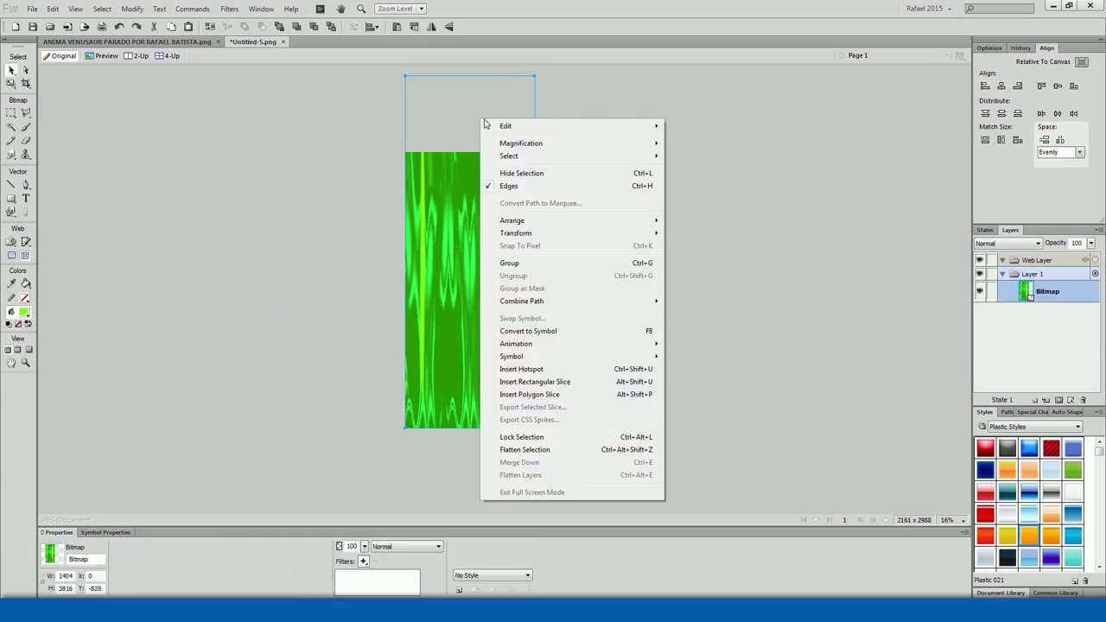
{"action": "left_click", "coordinate": [743, 173]}
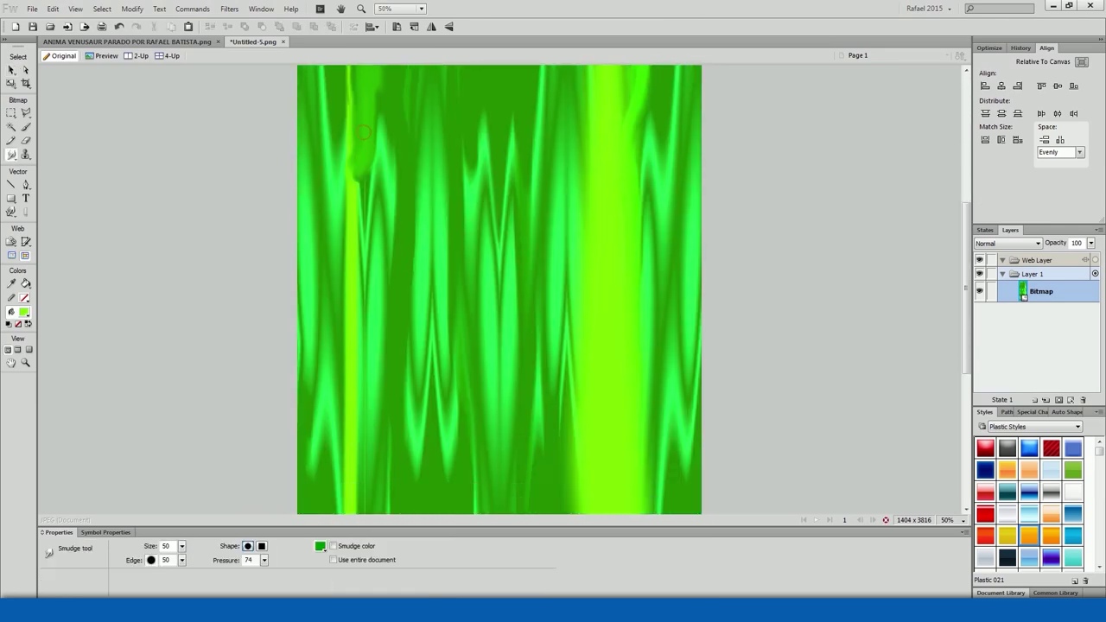
{"action": "scroll", "coordinate": [499, 289], "scroll_direction": "down", "scroll_amount": 2}
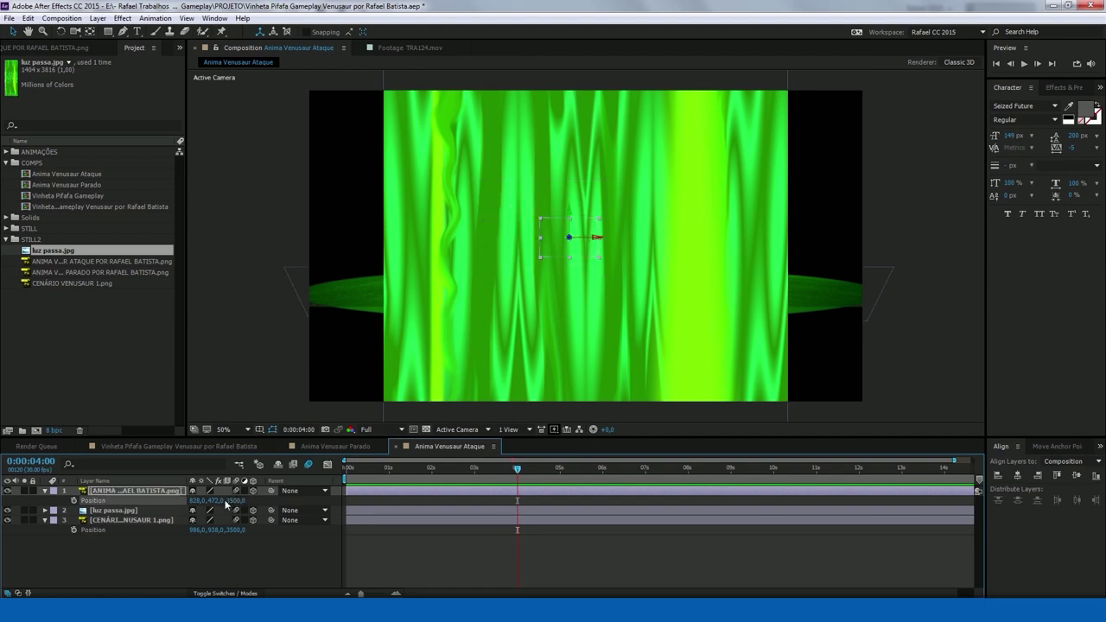
Move the Venusaur animation layer below luz passa and select the CENÁRIO VENUSAUR ground layer
{"action": "left_click", "coordinate": [129, 520]}
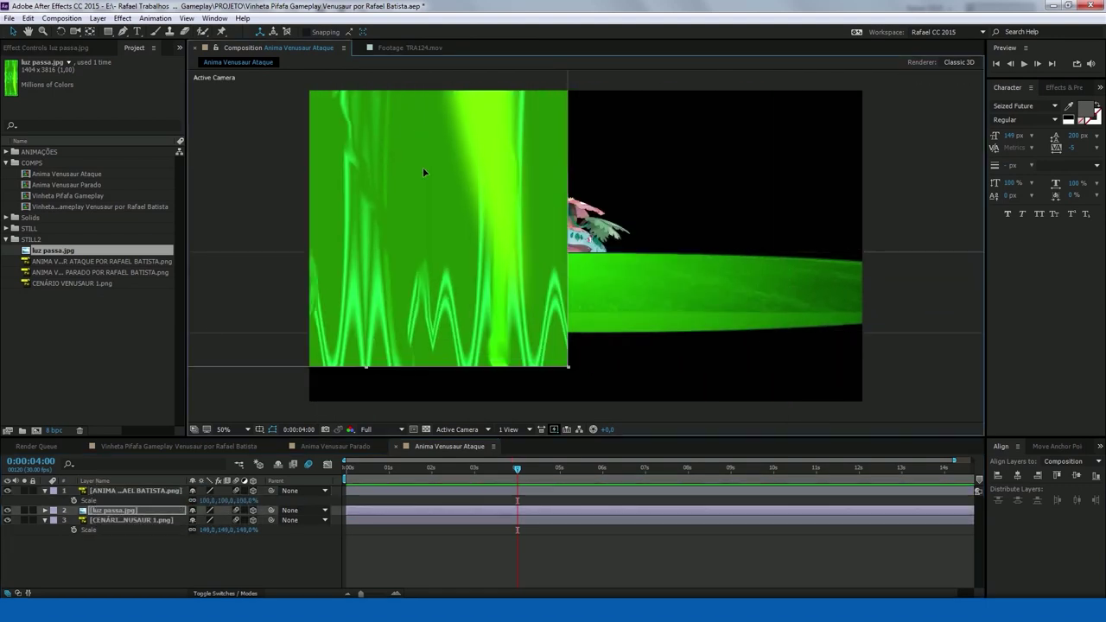
{"action": "key", "text": "p"}
{"action": "key", "text": "ctrl+bracketleft"}
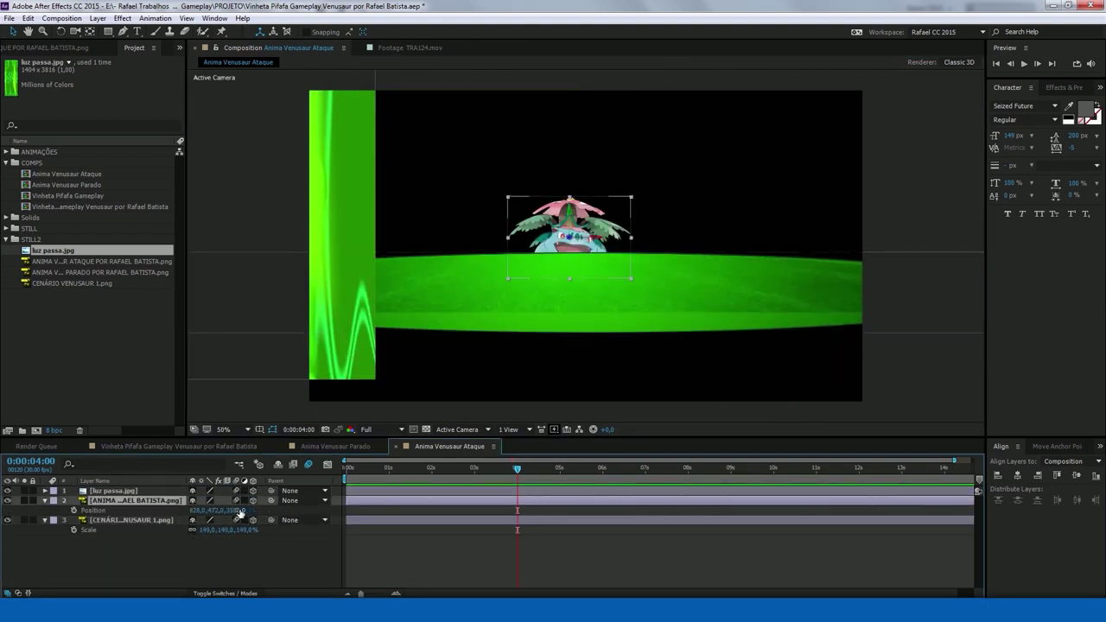
{"action": "left_click", "coordinate": [318, 497]}
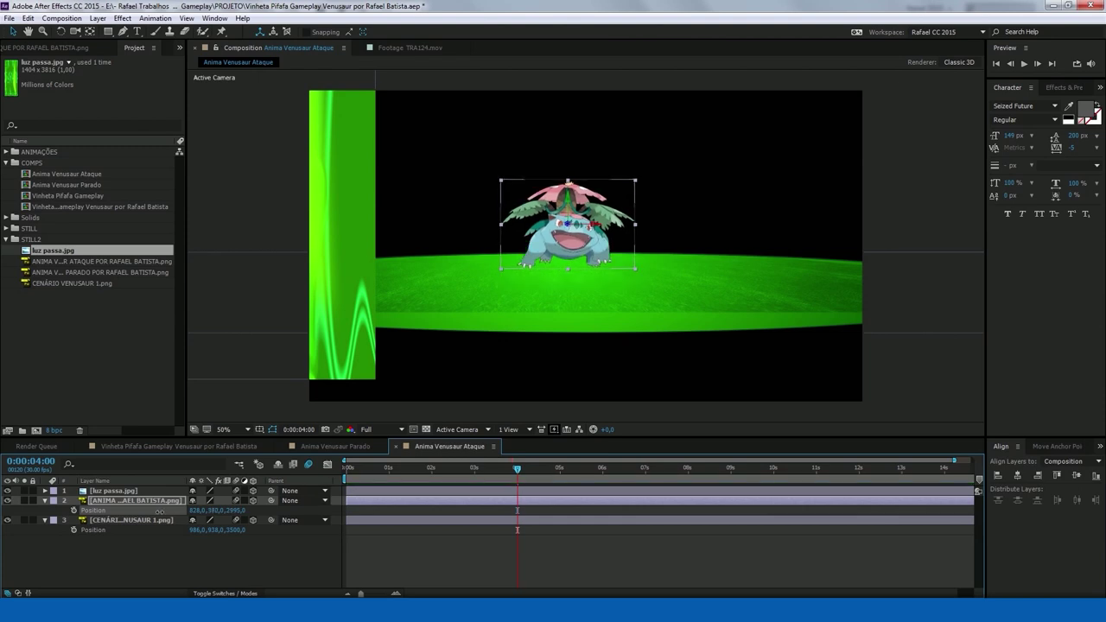
{"action": "left_click", "coordinate": [155, 520]}
{"action": "key", "text": "s"}
Lay the ground plane flat via Orientation, bring it closer at Z 735, and save the project
{"action": "left_click_drag", "start_coordinate": [222, 532], "coordinate": [238, 533]}
{"action": "key", "text": "r"}
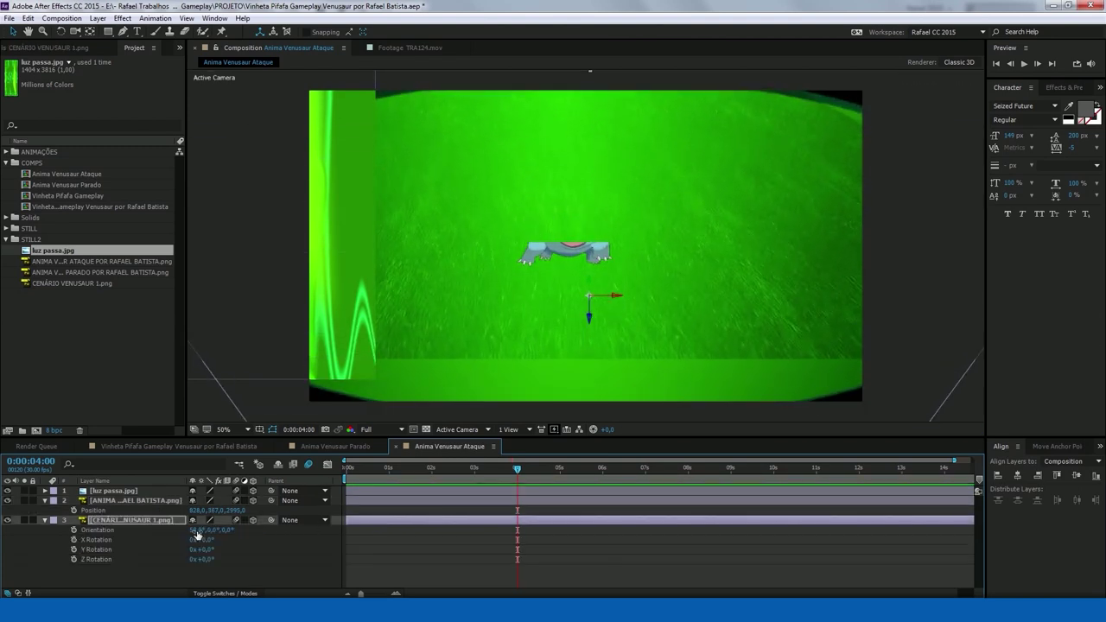
{"action": "key", "text": "ctrl+z"}
{"action": "left_click", "coordinate": [197, 529]}
{"action": "key", "text": "Return"}
{"action": "key", "text": "ctrl+z"}
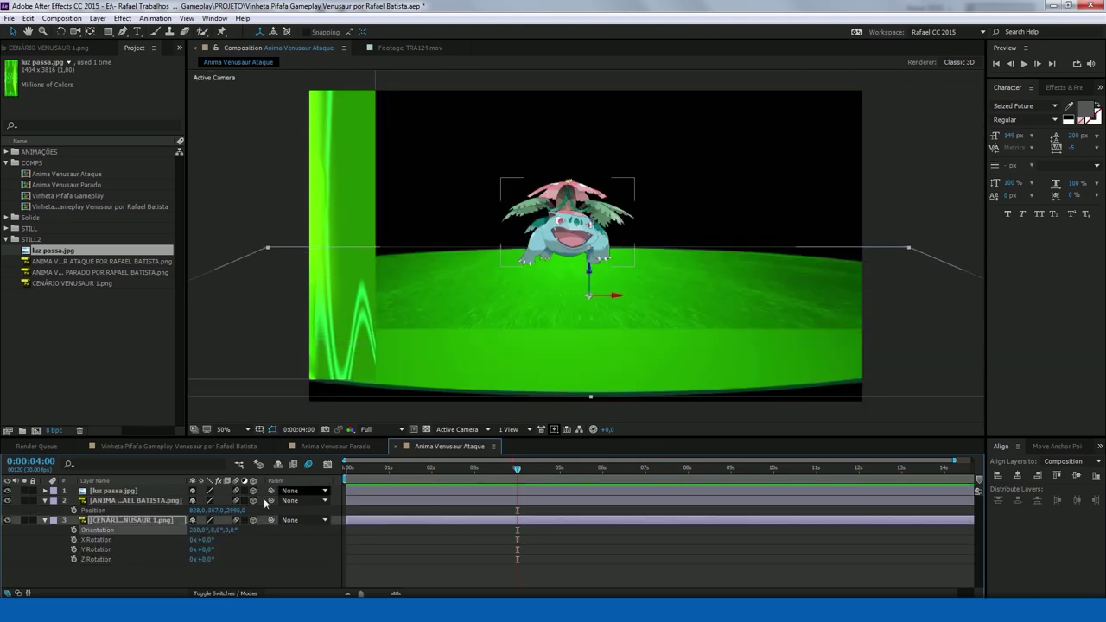
{"action": "key", "text": "p"}
{"action": "left_click_drag", "start_coordinate": [238, 529], "coordinate": [3, 592]}
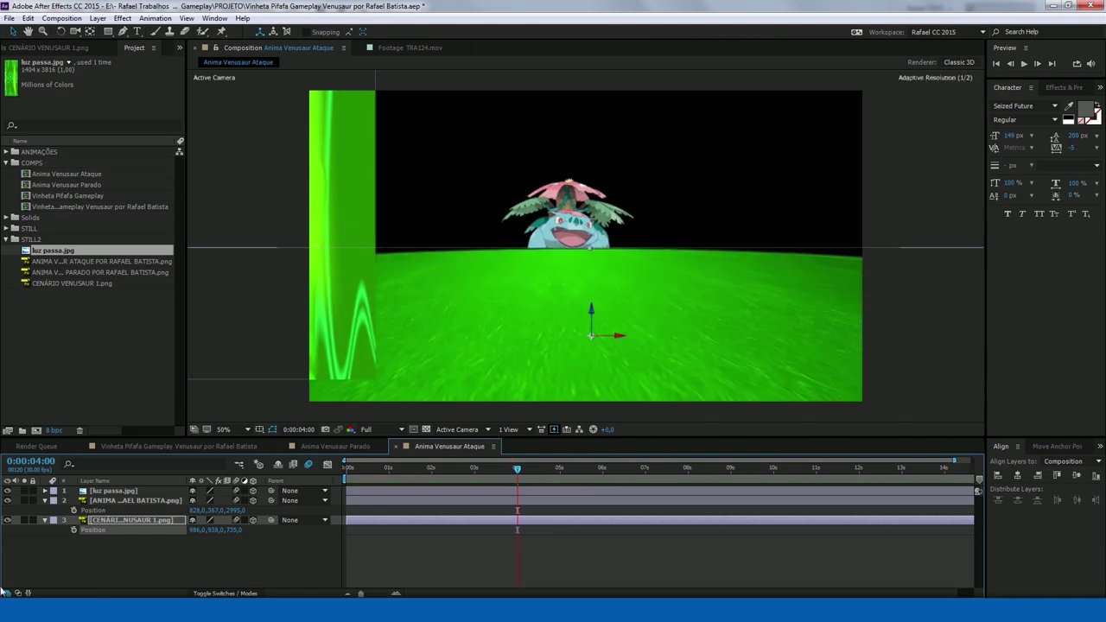
{"action": "left_click", "coordinate": [170, 511]}
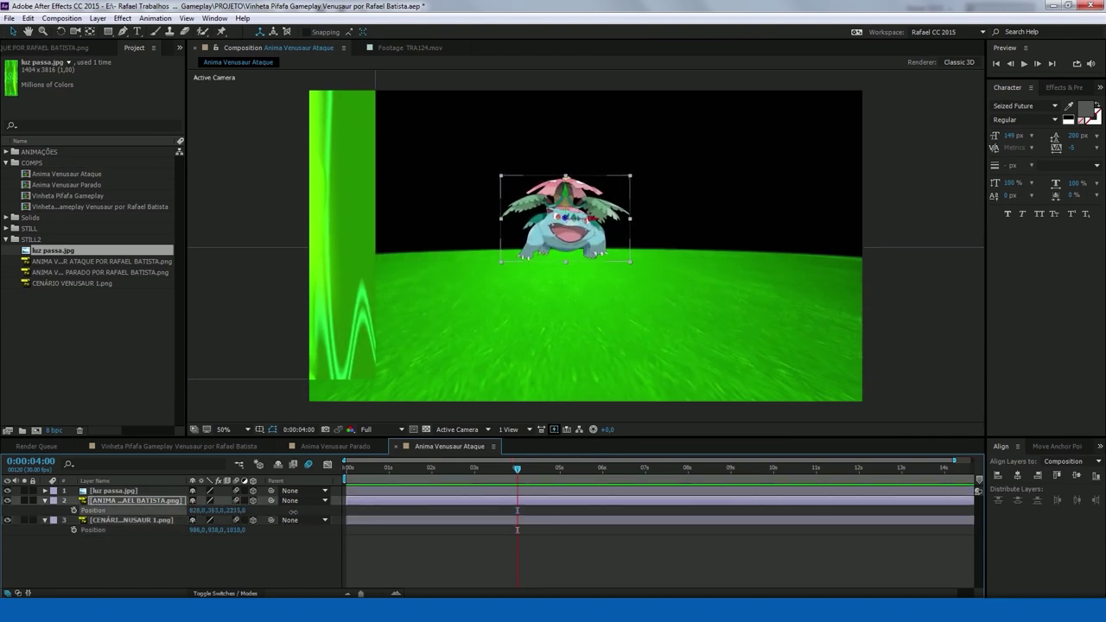
{"action": "key", "text": "ctrl+s"}
Set the luz passa layer's Orientation X to 270 so it lies as a plane
{"action": "key", "text": "ctrl+Up"}
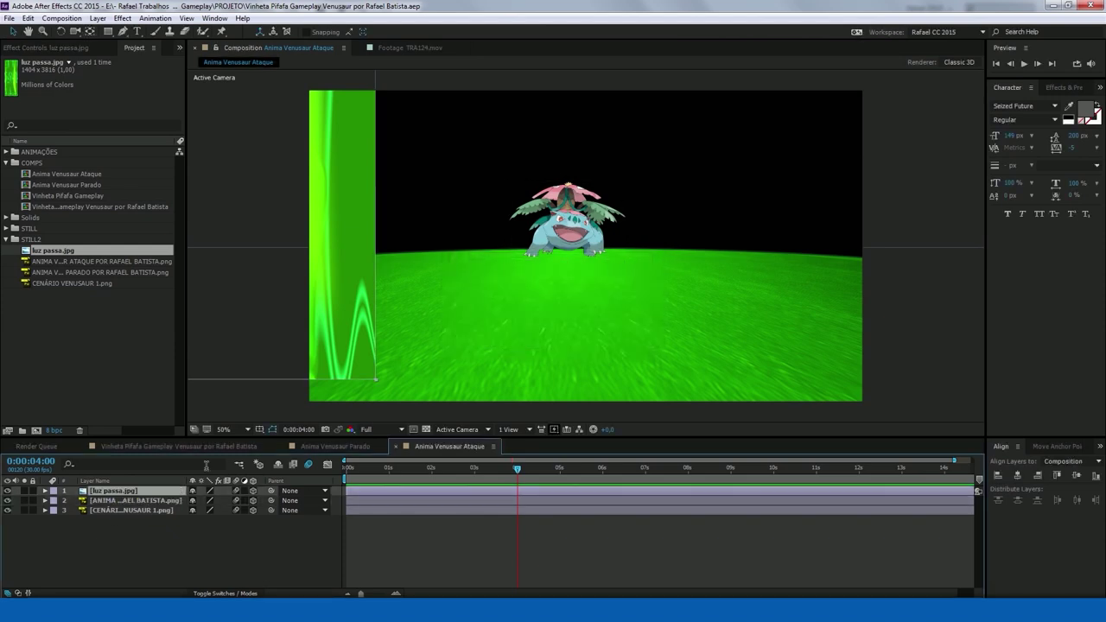
{"action": "key", "text": "p"}
{"action": "key", "text": "shift+r"}
{"action": "key", "text": "Return"}
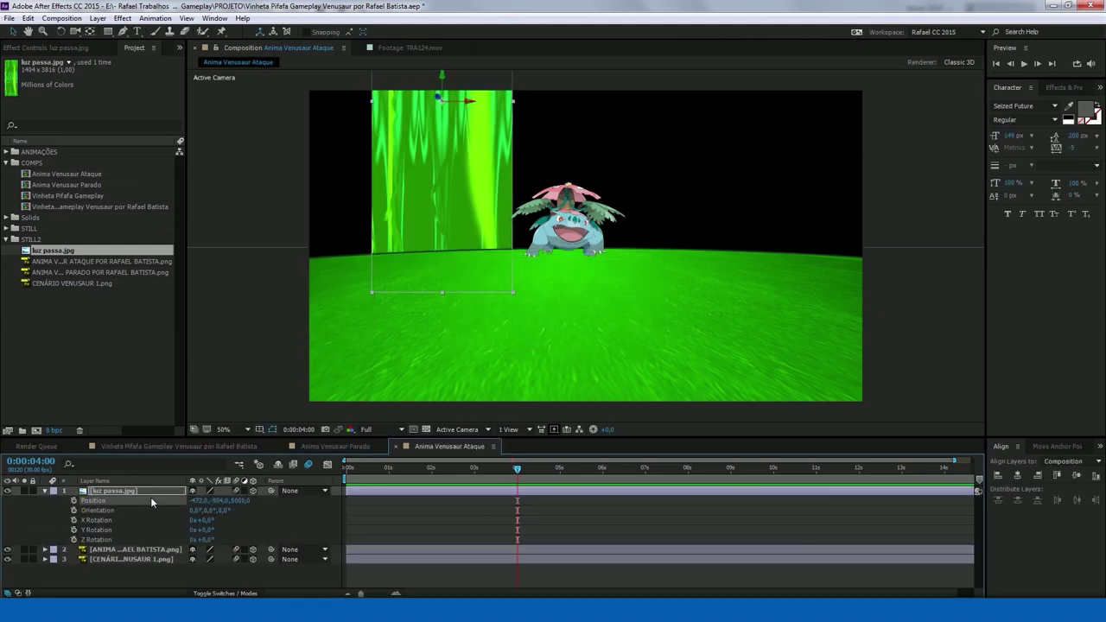
{"action": "key", "text": "r"}
{"action": "left_click", "coordinate": [199, 501]}
{"action": "type", "text": "270"}
{"action": "key", "text": "Return"}
Adjust the streak plane's position and scale it up into huge rays across the comp
{"action": "key", "text": "p"}
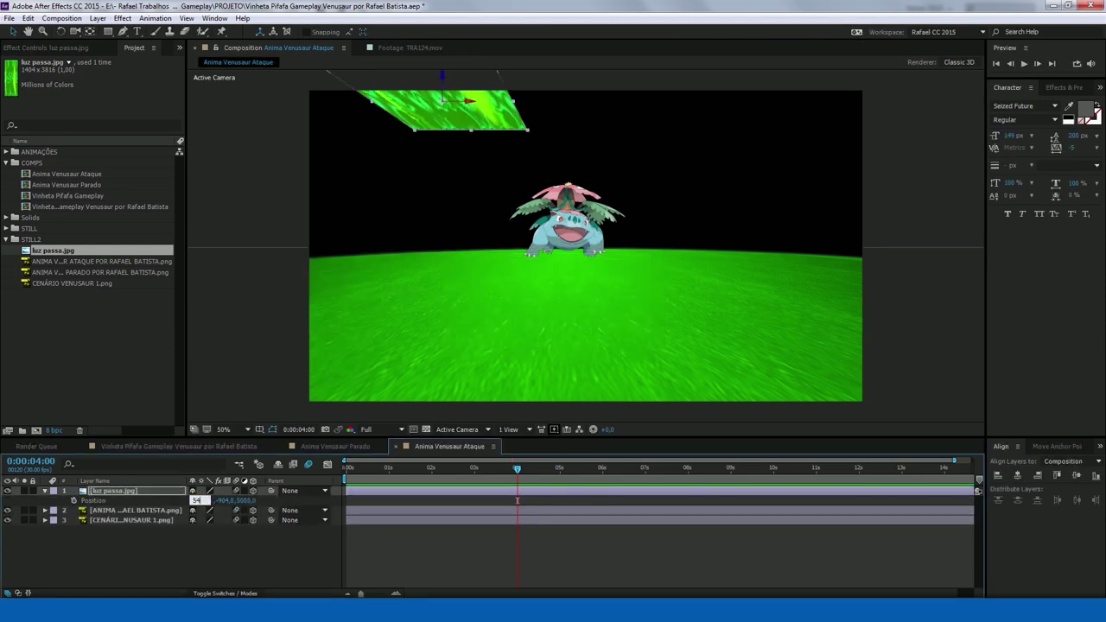
{"action": "left_click", "coordinate": [198, 500]}
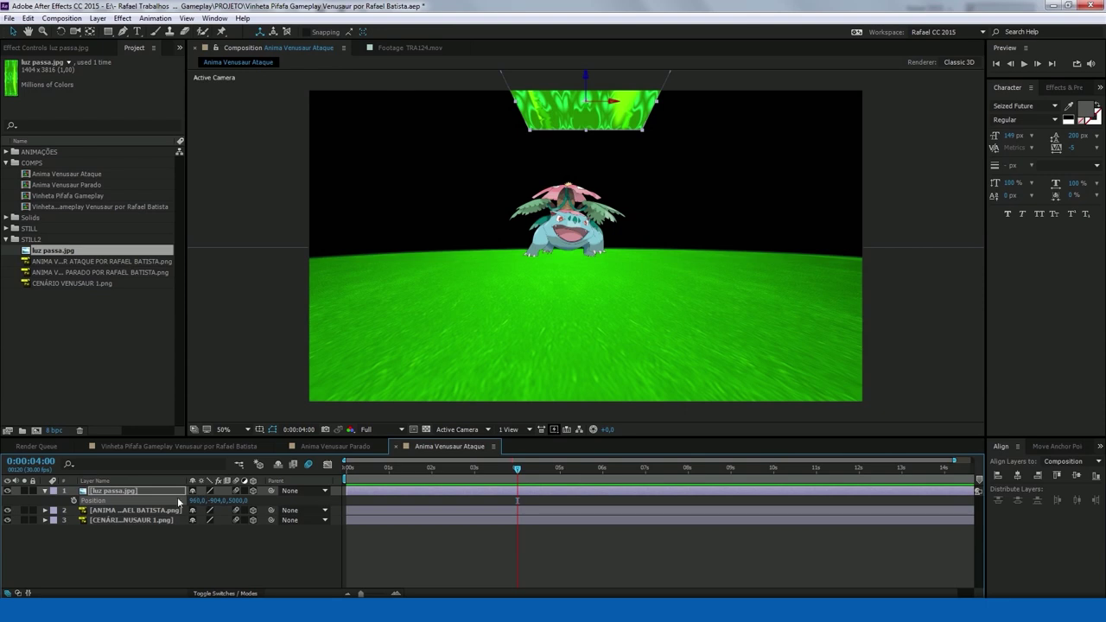
{"action": "key", "text": "s"}
{"action": "left_click_drag", "start_coordinate": [205, 500], "coordinate": [271, 507]}
{"action": "left_click_drag", "start_coordinate": [863, 524], "coordinate": [441, 483]}
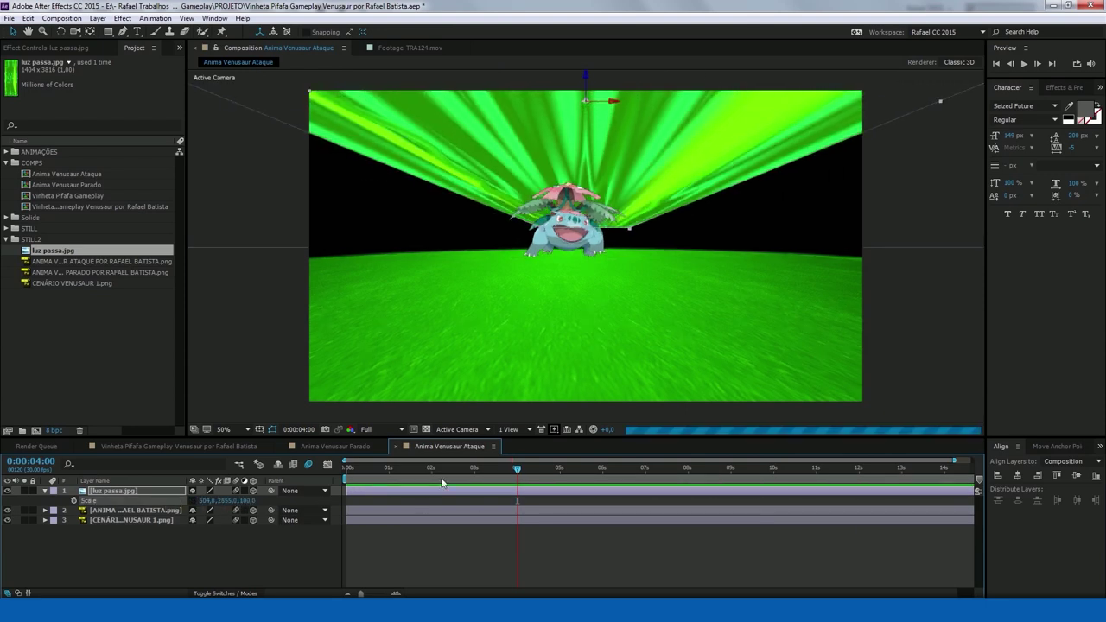
{"action": "key", "text": "r"}
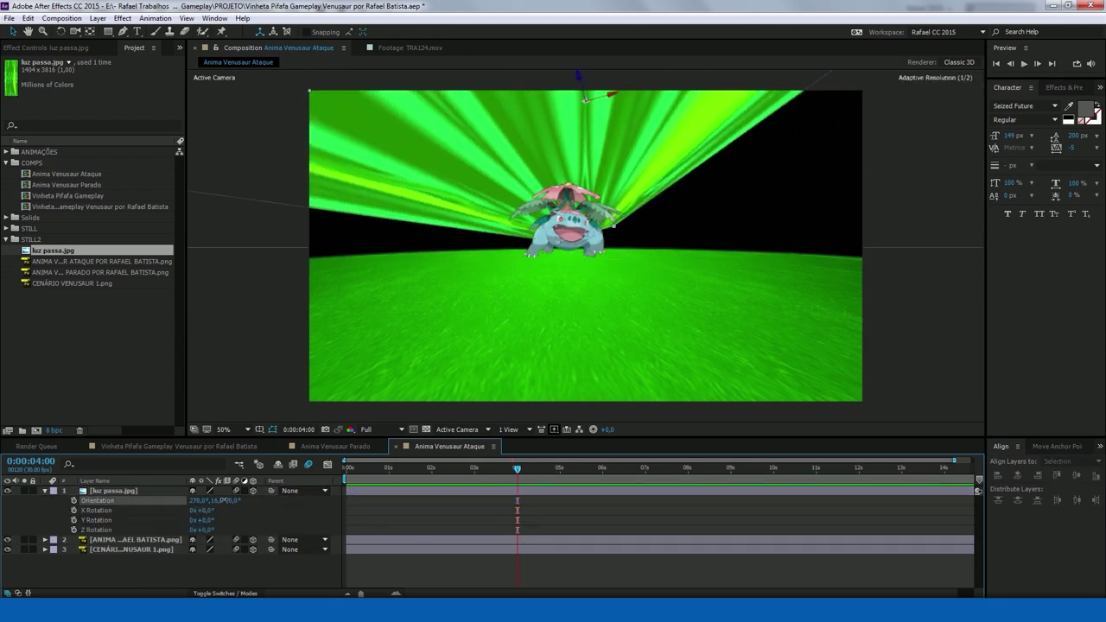
Duplicate the streak layer twice, reshaping the top copy's scale, for three light-ray planes
{"action": "key", "text": "ctrl+d"}
{"action": "key", "text": "s"}
{"action": "key", "text": "comma"}
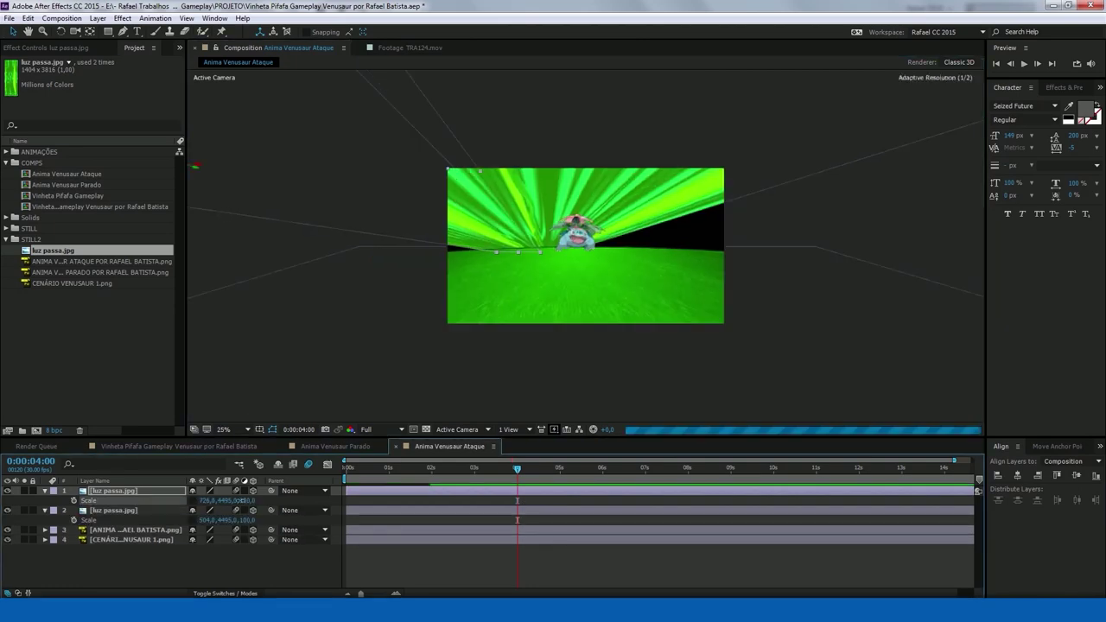
{"action": "scroll", "coordinate": [341, 203], "scroll_direction": "down", "scroll_amount": 2}
{"action": "scroll", "coordinate": [467, 224], "scroll_direction": "up", "scroll_amount": 4}
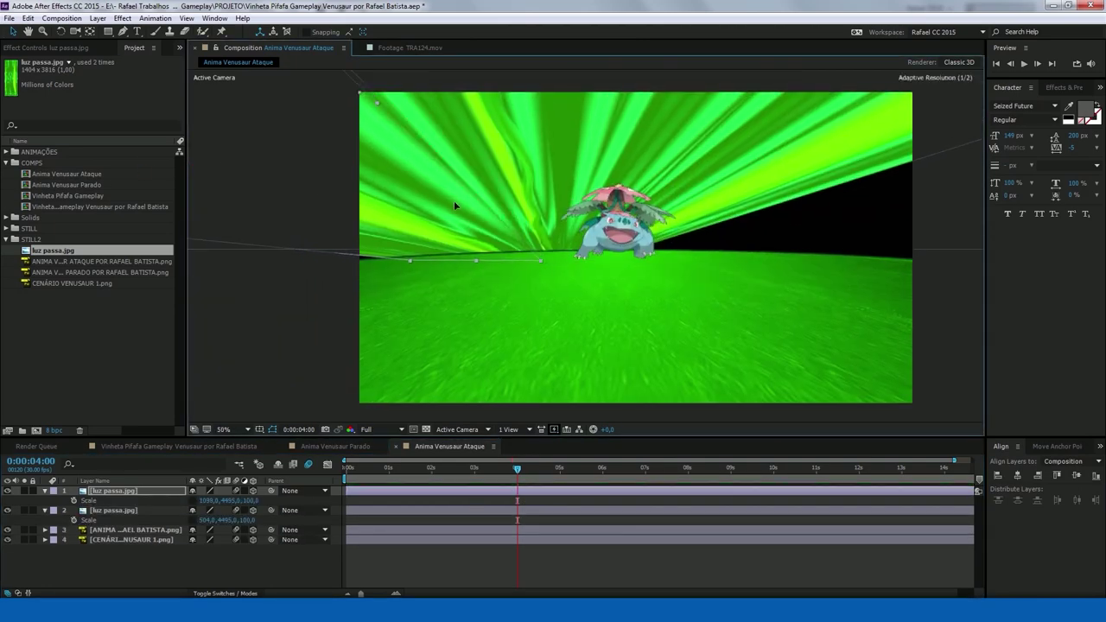
{"action": "mouse_move", "coordinate": [482, 276]}
{"action": "left_mouse_down"}
{"action": "mouse_move", "coordinate": [502, 236]}
{"action": "mouse_move", "coordinate": [795, 229]}
{"action": "mouse_move", "coordinate": [704, 247]}
{"action": "left_mouse_up"}
{"action": "left_click", "coordinate": [402, 352]}
{"action": "scroll", "coordinate": [505, 309], "scroll_direction": "down", "scroll_amount": 2}
{"action": "left_click", "coordinate": [475, 265]}
{"action": "key", "text": "ctrl+d"}
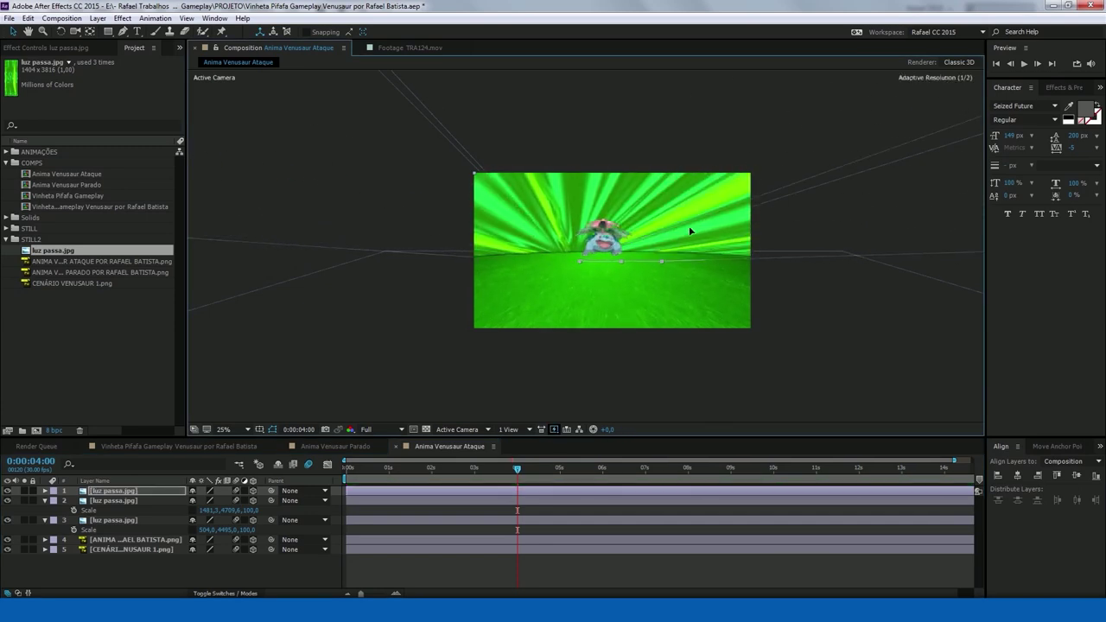
{"action": "left_click", "coordinate": [45, 500]}
{"action": "left_click", "coordinate": [46, 510]}
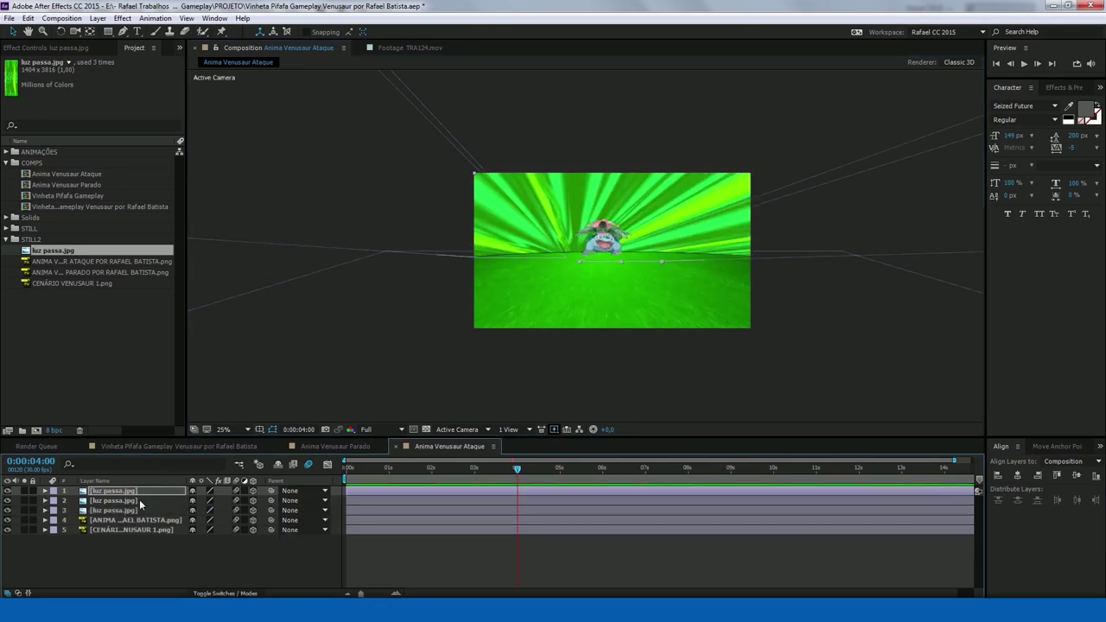
Push all three streak layers back to Z position 25000
{"action": "left_click", "coordinate": [115, 509], "text": "shift"}
{"action": "key", "text": "s"}
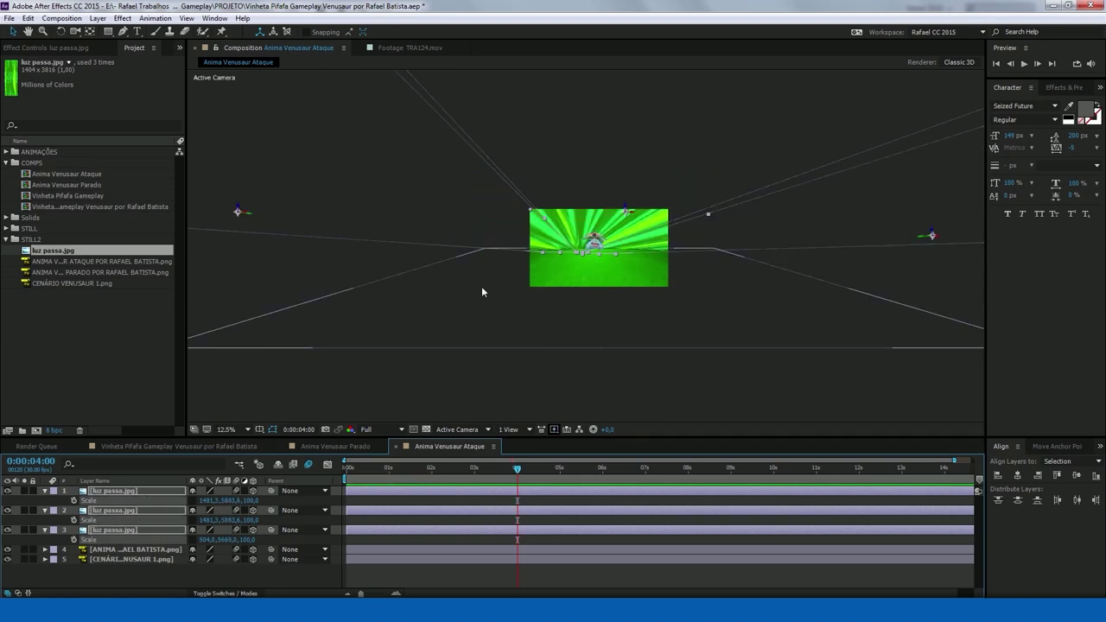
{"action": "key", "text": "p"}
{"action": "left_click", "coordinate": [240, 500]}
{"action": "type", "text": "000"}
{"action": "key", "text": "Return"}
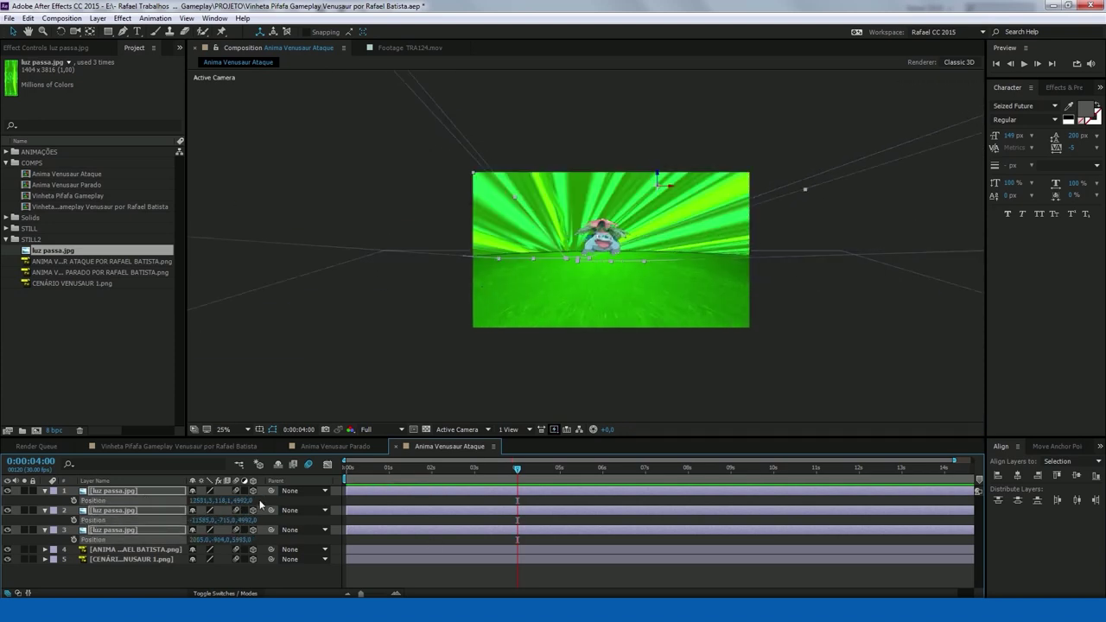
{"action": "key", "text": "Return"}
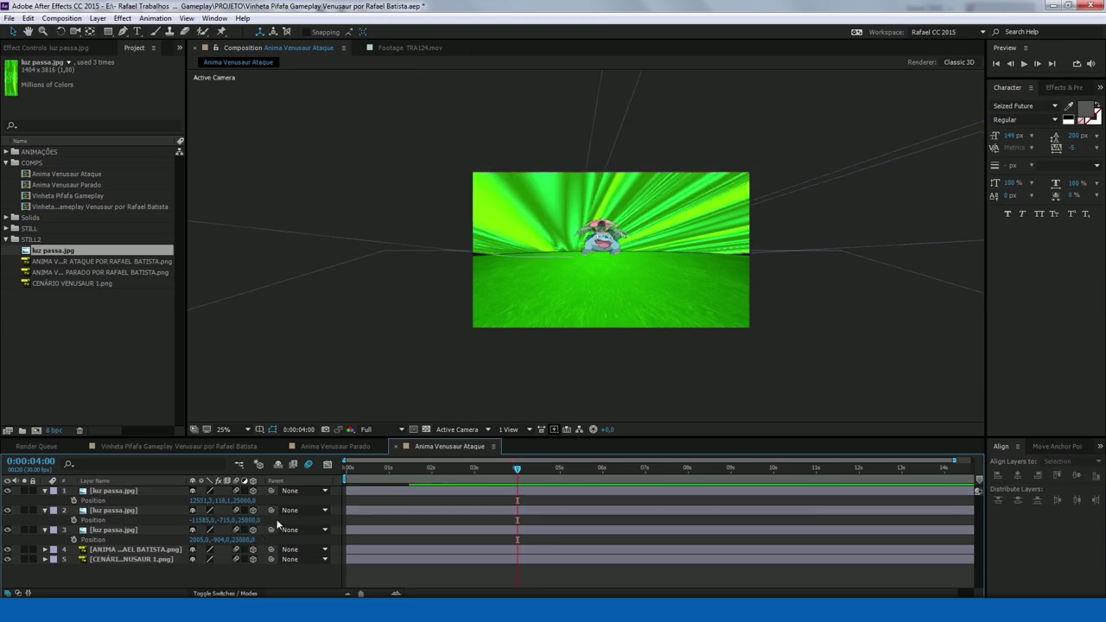
Create a new composition from luz passa.jpg and delete the empty luz passa comp
{"action": "right_click", "coordinate": [90, 327]}
{"action": "left_click", "coordinate": [113, 331]}
{"action": "key", "text": "Return"}
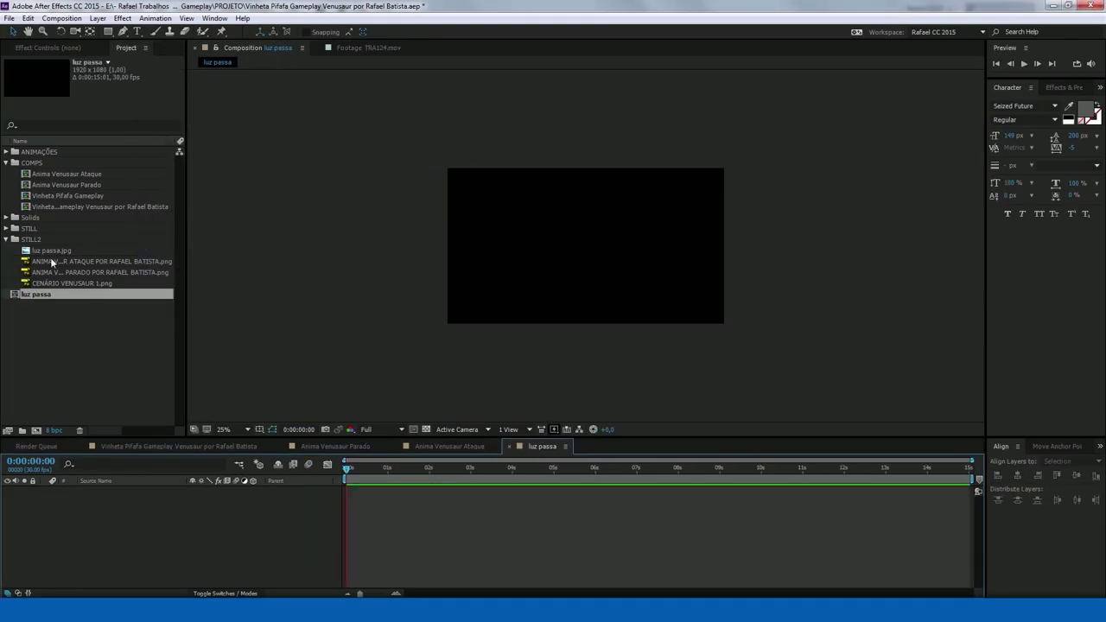
{"action": "left_click_drag", "start_coordinate": [51, 249], "coordinate": [259, 484]}
{"action": "right_click", "coordinate": [52, 250]}
{"action": "left_click", "coordinate": [95, 269]}
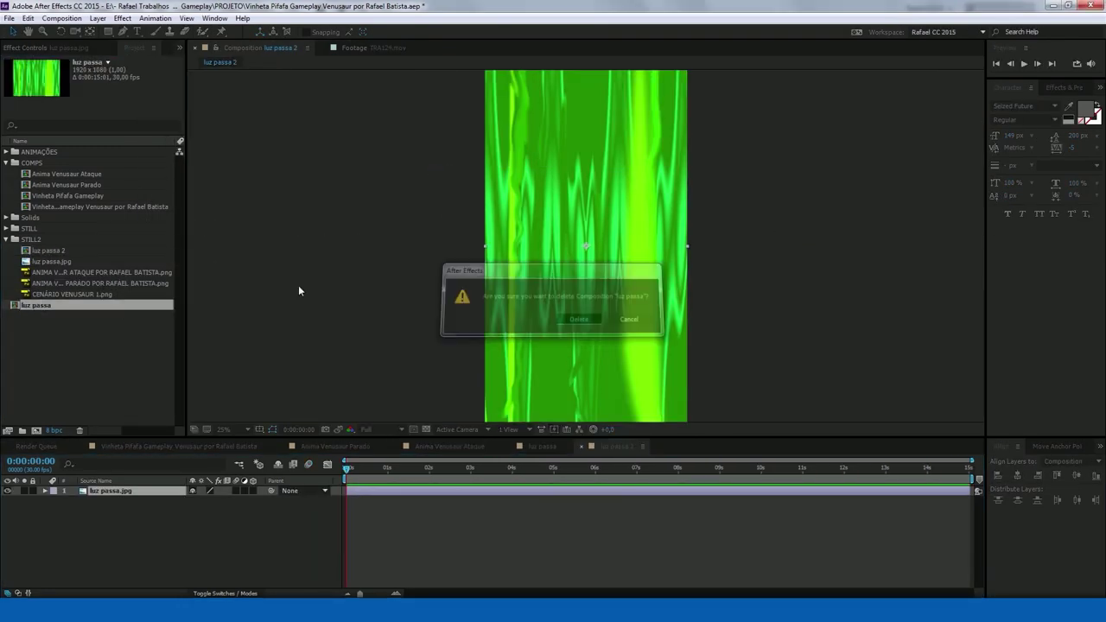
{"action": "key", "text": "Return"}
Keyframe the streak layer's Position so the image slides upward from 0 to 2 seconds
{"action": "left_click", "coordinate": [111, 491]}
{"action": "key", "text": "alt+shift+p"}
{"action": "left_click_drag", "start_coordinate": [346, 467], "coordinate": [429, 467]}
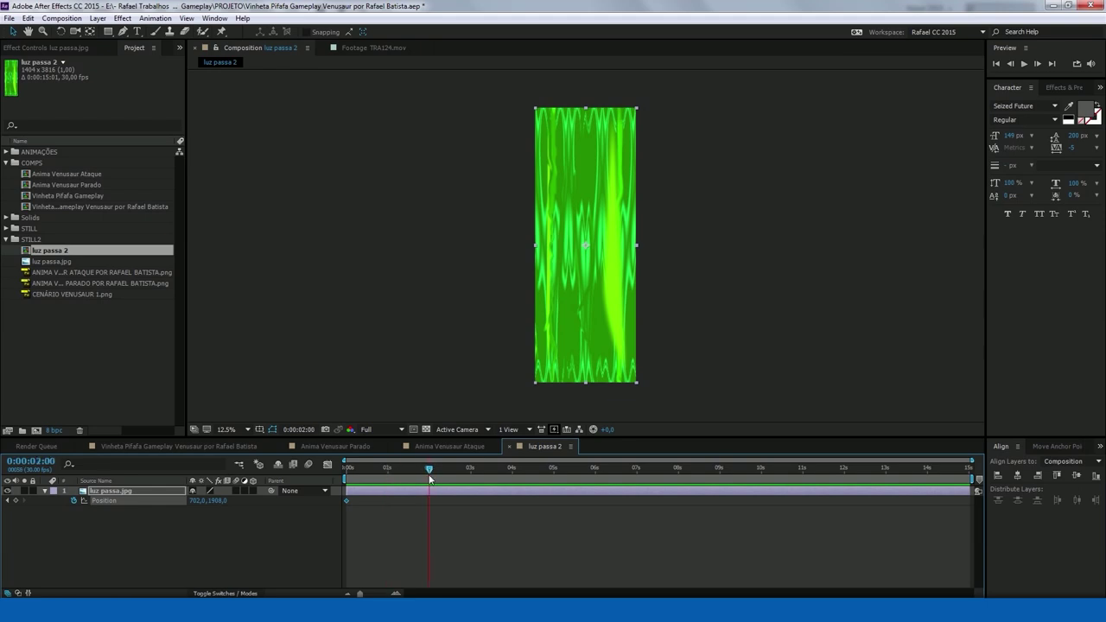
{"action": "left_click_drag", "start_coordinate": [598, 353], "coordinate": [610, 95]}
Duplicate the animated streak, start the copy at 2 seconds and place it below the original
{"action": "key", "text": "ctrl+d"}
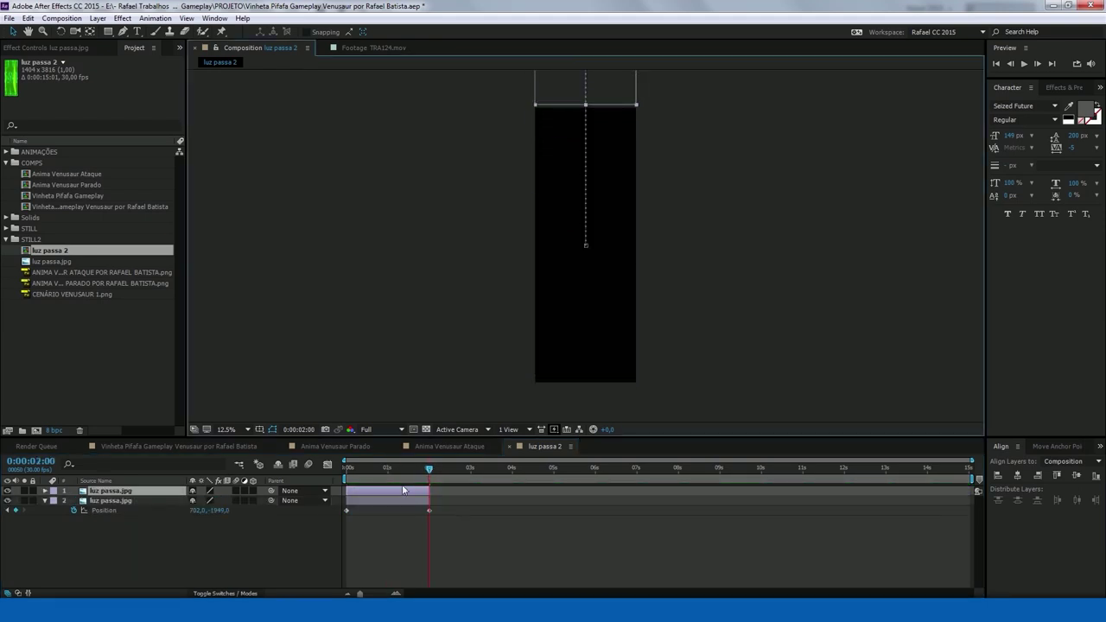
{"action": "key", "text": "bracketleft"}
{"action": "mouse_move", "coordinate": [348, 468]}
{"action": "left_mouse_down"}
{"action": "mouse_move", "coordinate": [422, 467]}
{"action": "mouse_move", "coordinate": [334, 479]}
{"action": "left_mouse_up"}
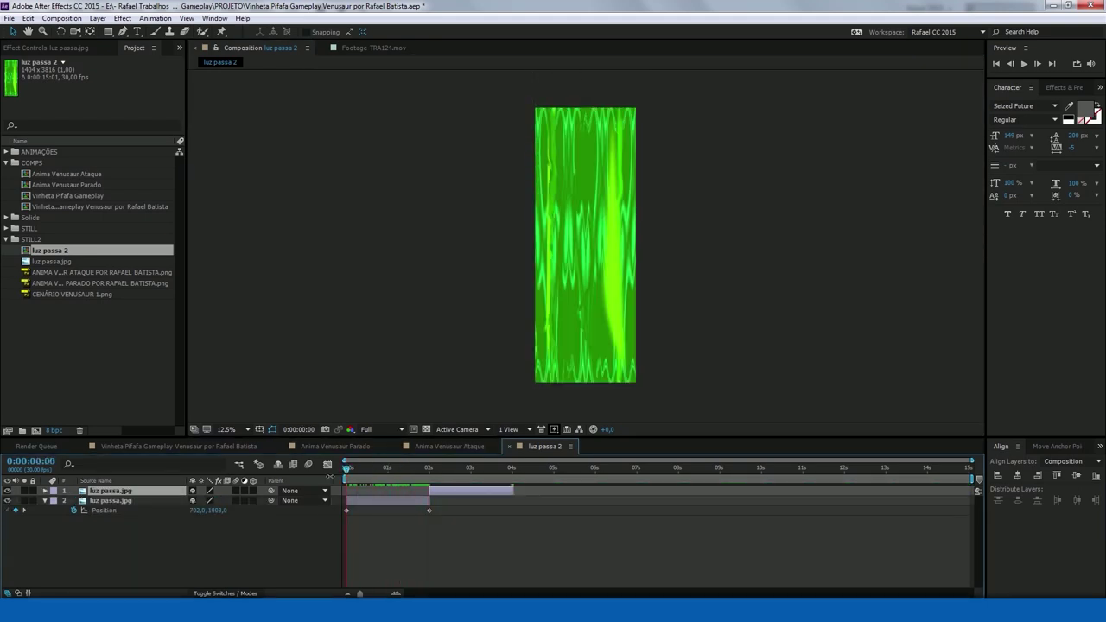
{"action": "key", "text": "alt+bracketleft"}
{"action": "key", "text": "p"}
{"action": "left_click_drag", "start_coordinate": [207, 500], "coordinate": [211, 499]}
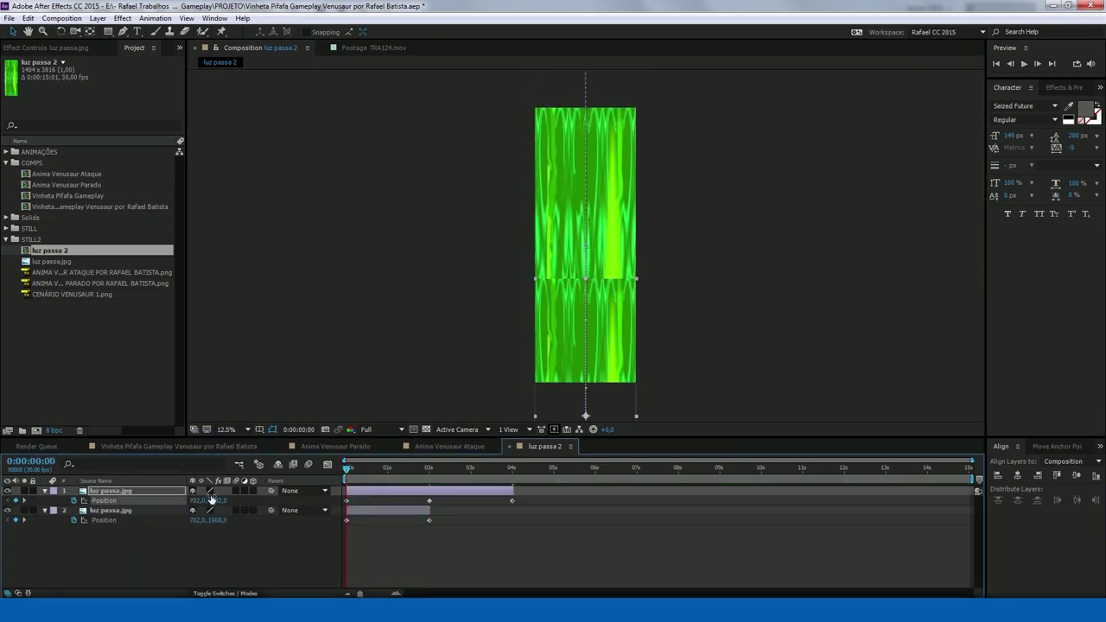
Add a full-size mask to the top copy, enlarge it, and fit the comp in the viewer
{"action": "right_click", "coordinate": [136, 490]}
{"action": "double_click", "coordinate": [107, 32]}
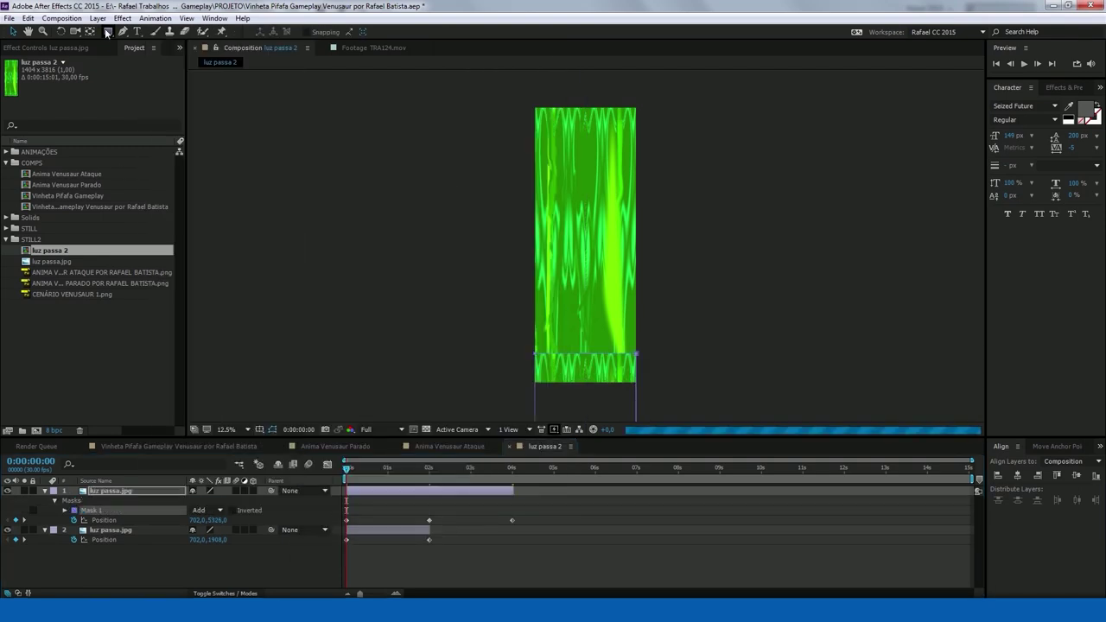
{"action": "left_click_drag", "start_coordinate": [585, 242], "coordinate": [556, 127]}
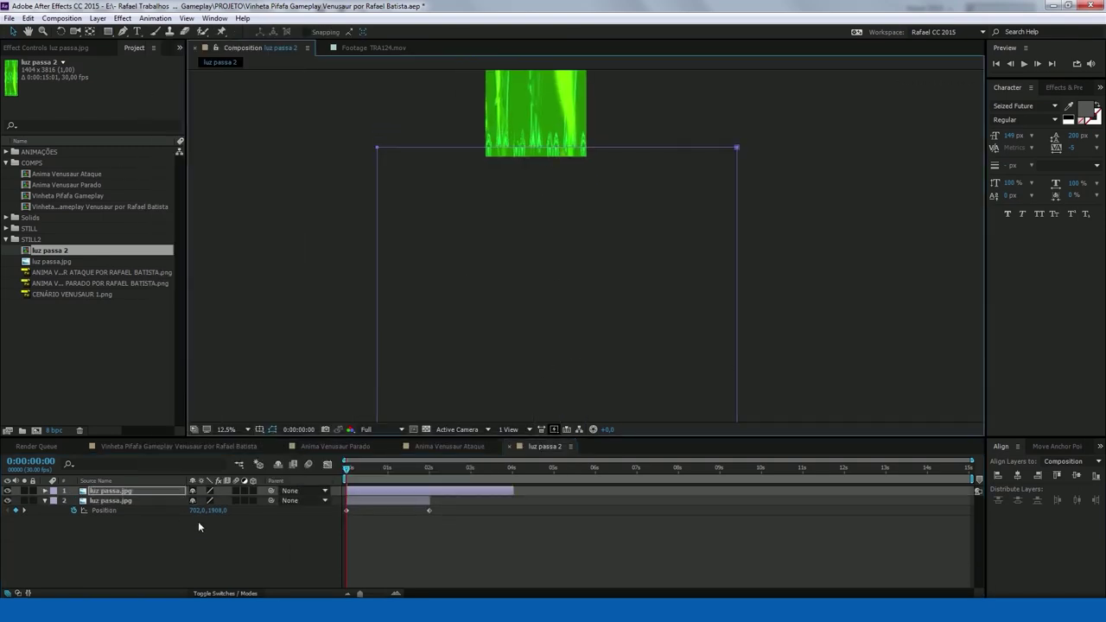
{"action": "key", "text": "m"}
{"action": "key", "text": "m"}
{"action": "scroll", "coordinate": [394, 347], "scroll_direction": "down", "scroll_amount": 1}
{"action": "key", "text": "space"}
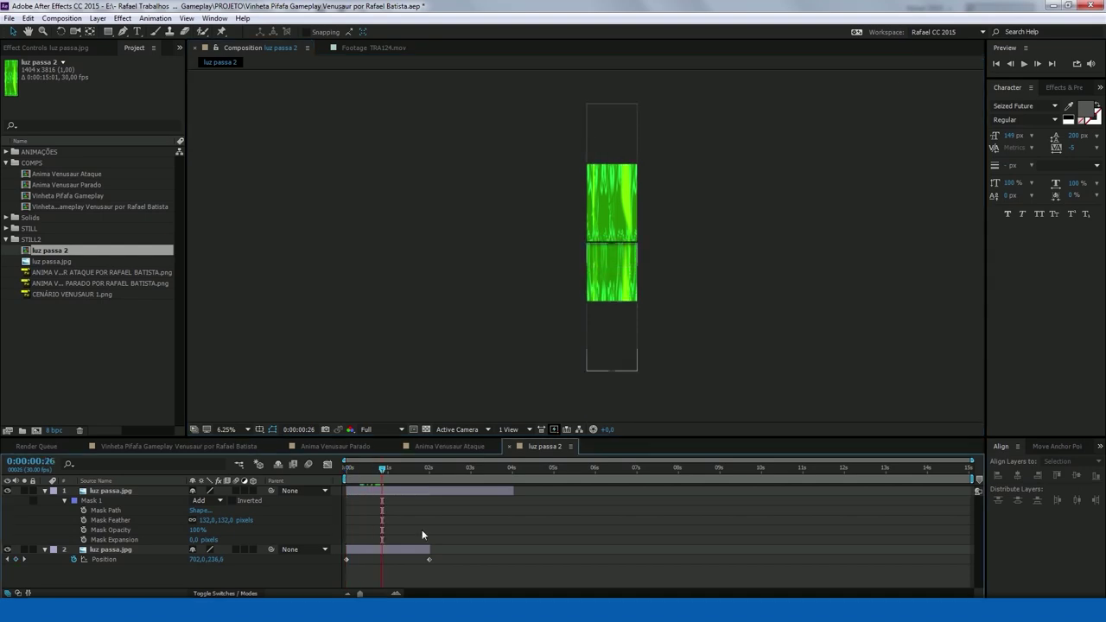
{"action": "left_click", "coordinate": [248, 430]}
{"action": "left_click", "coordinate": [246, 228]}
Duplicate the streak layer again, starting the new copy at 2 seconds
{"action": "left_click", "coordinate": [158, 492]}
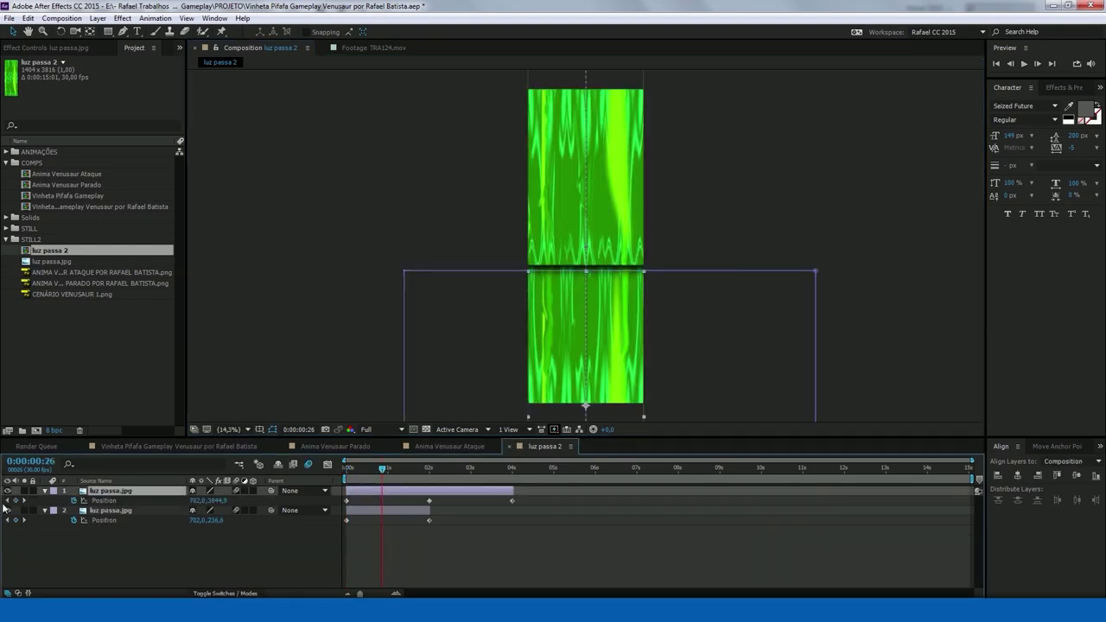
{"action": "left_click_drag", "start_coordinate": [382, 469], "coordinate": [512, 486]}
{"action": "left_click", "coordinate": [429, 469]}
{"action": "key", "text": "ctrl+d"}
{"action": "key", "text": "bracketleft"}
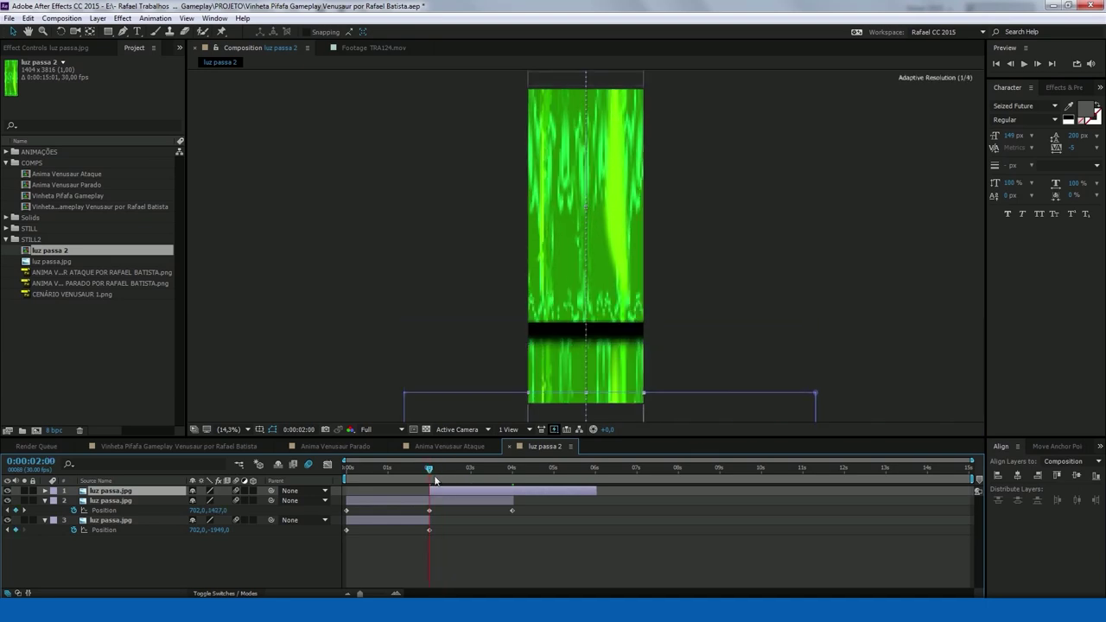
{"action": "key", "text": "ctrl+d"}
Add more copies offset at 4 and 8 seconds, slide the top three later, then play
{"action": "left_click_drag", "start_coordinate": [429, 468], "coordinate": [519, 494]}
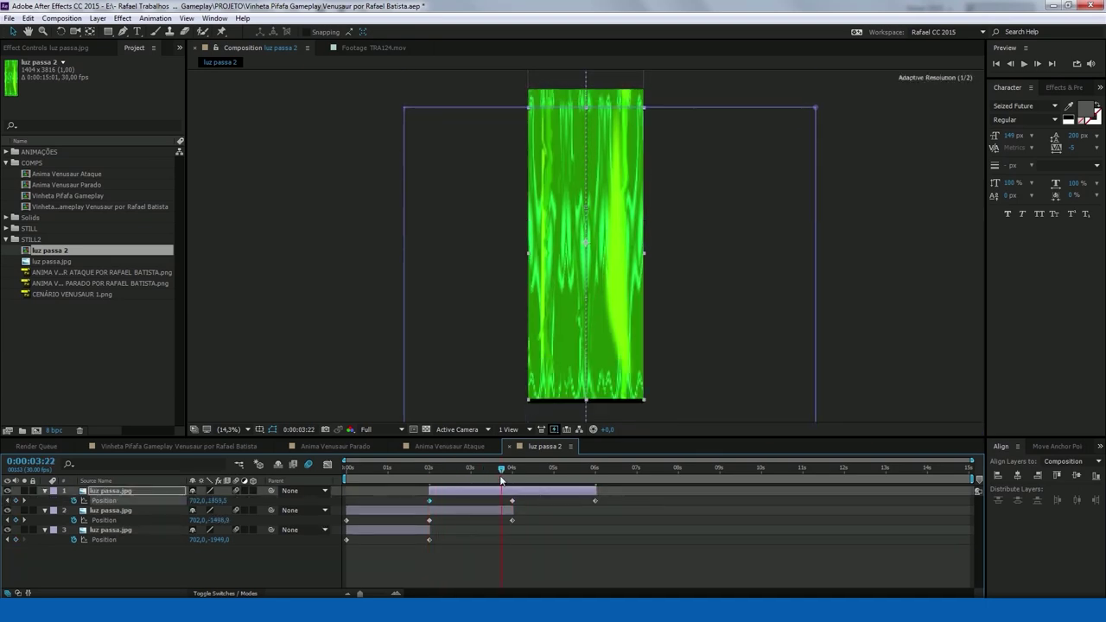
{"action": "key", "text": "bracketleft"}
{"action": "key", "text": "k"}
{"action": "key", "text": "ctrl+d"}
{"action": "key", "text": "bracketleft"}
{"action": "key", "text": "k"}
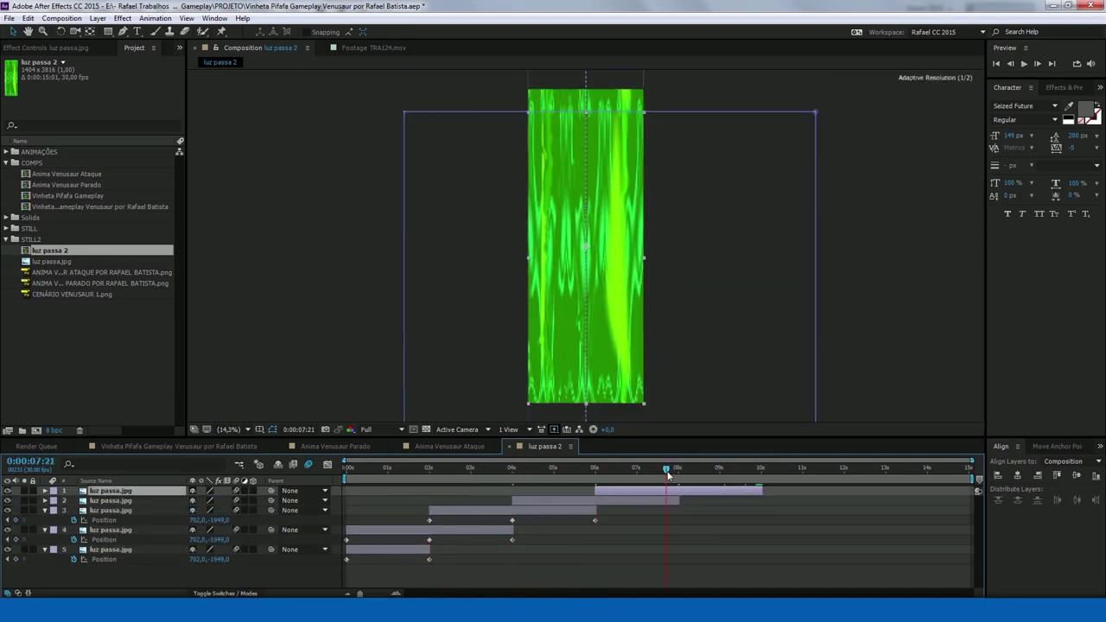
{"action": "left_click", "coordinate": [478, 510], "text": "shift"}
{"action": "key", "text": "ctrl+d"}
{"action": "left_click_drag", "start_coordinate": [479, 509], "coordinate": [729, 511]}
{"action": "key", "text": "Home"}
{"action": "key", "text": "space"}
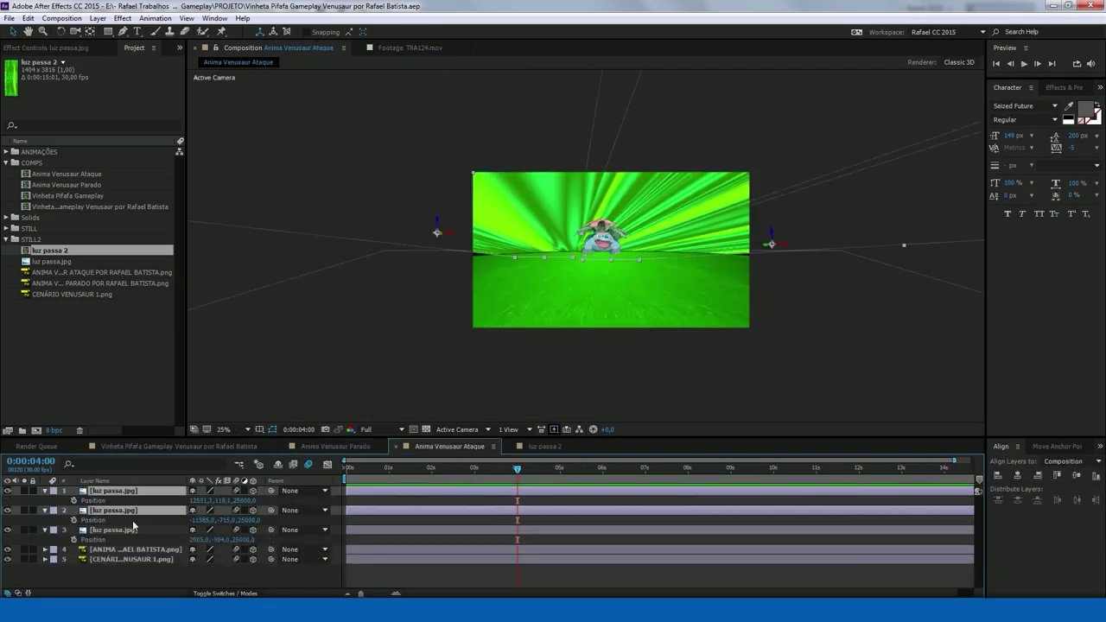
Set the streak layers' Position Z to 15000
{"action": "left_click", "coordinate": [244, 500]}
{"action": "type", "text": "15000"}
{"action": "key", "text": "Return"}
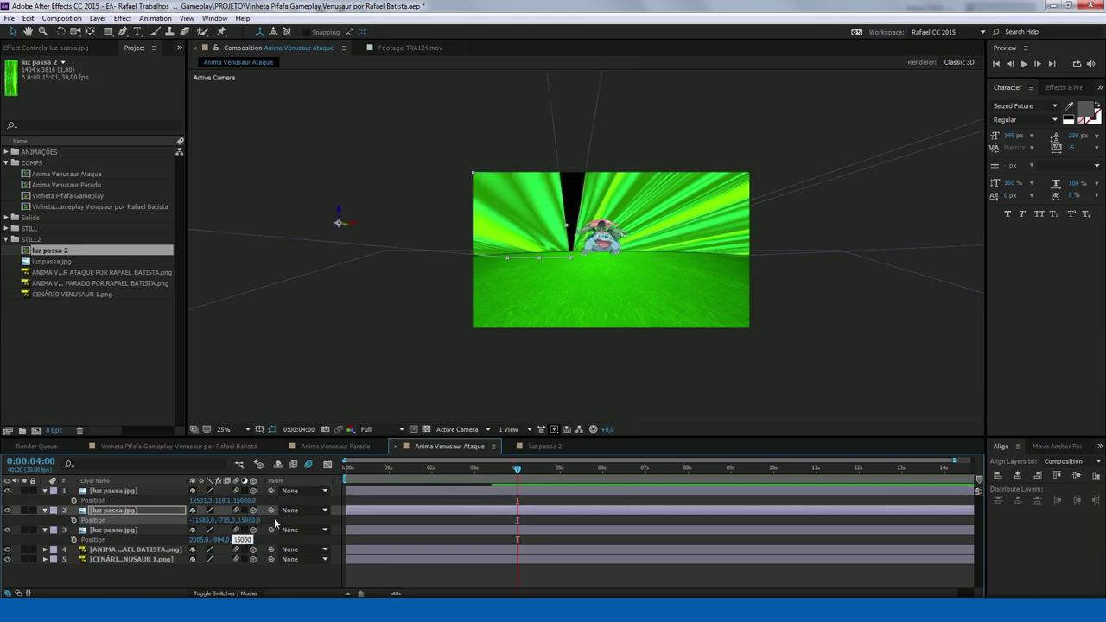
{"action": "left_click", "coordinate": [121, 527]}
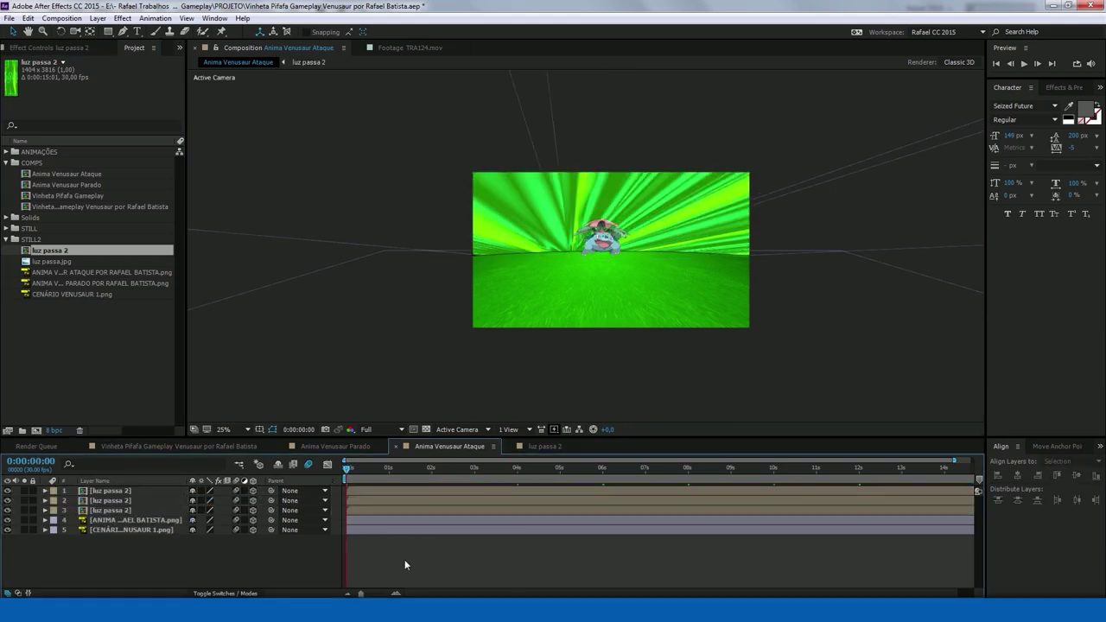
Add a null object to the Anima Venusaur Ataque composition
{"action": "right_click", "coordinate": [226, 546]}
{"action": "left_click", "coordinate": [223, 429]}
{"action": "left_click", "coordinate": [259, 238]}
Rename the null layer 'ctrl cam' and move it to the top of the stack
{"action": "right_click", "coordinate": [192, 367]}
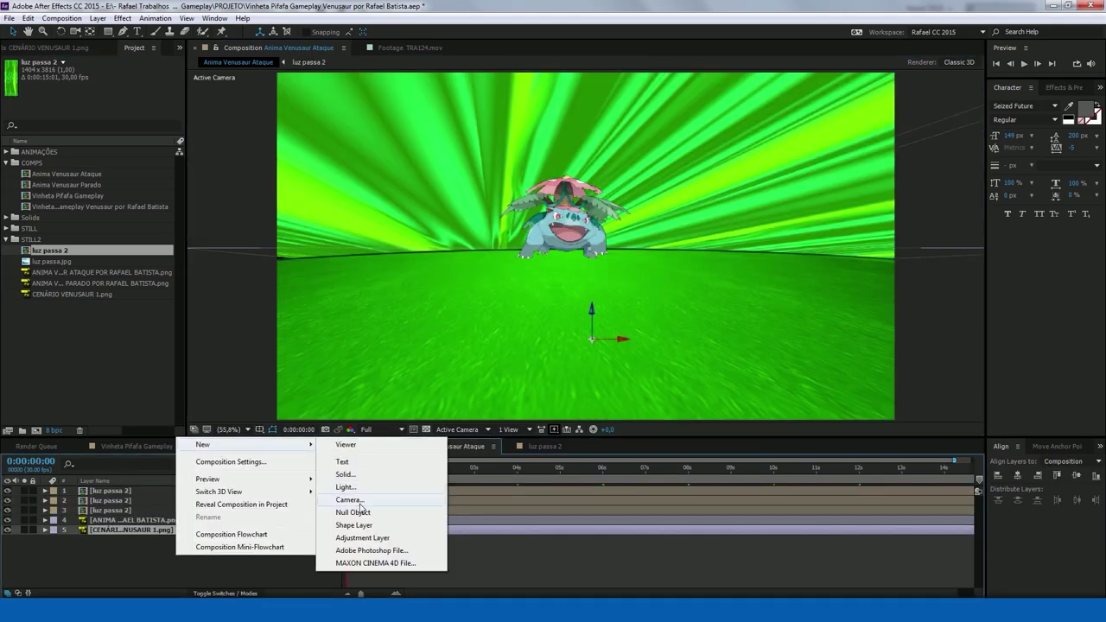
{"action": "left_click", "coordinate": [355, 449]}
{"action": "key", "text": "Return"}
{"action": "type", "text": "ctrl cam"}
{"action": "key", "text": "ctrl+shift+bracketright"}
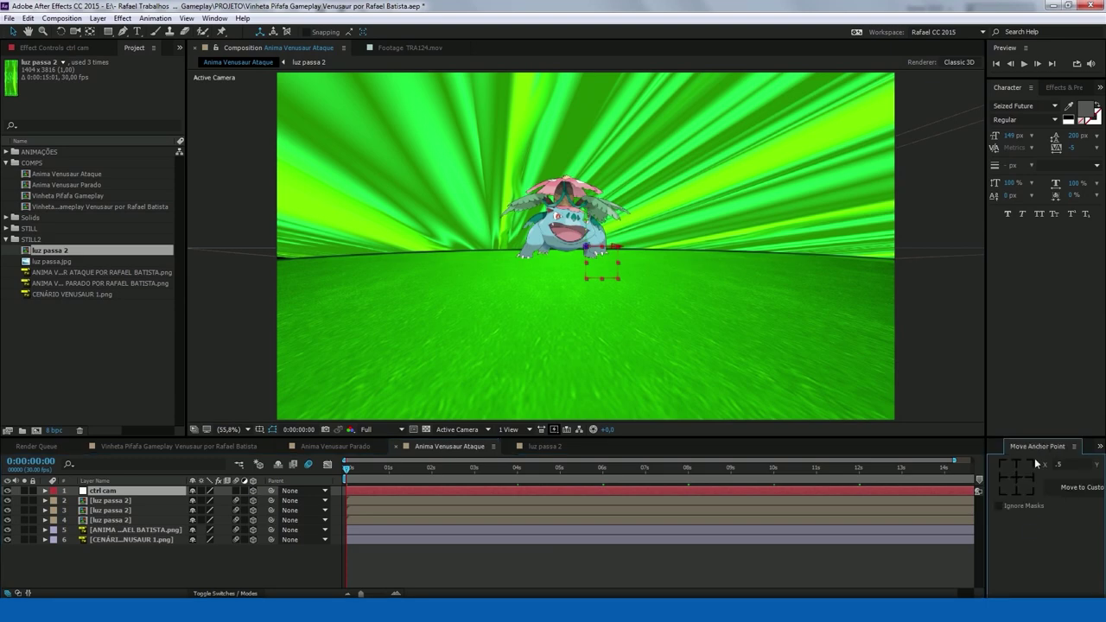
Add Camera 1 and parent it to the ctrl cam null
{"action": "right_click", "coordinate": [152, 561]}
{"action": "left_click", "coordinate": [328, 489]}
{"action": "key", "text": "Return"}
{"action": "left_click_drag", "start_coordinate": [271, 500], "coordinate": [131, 493]}
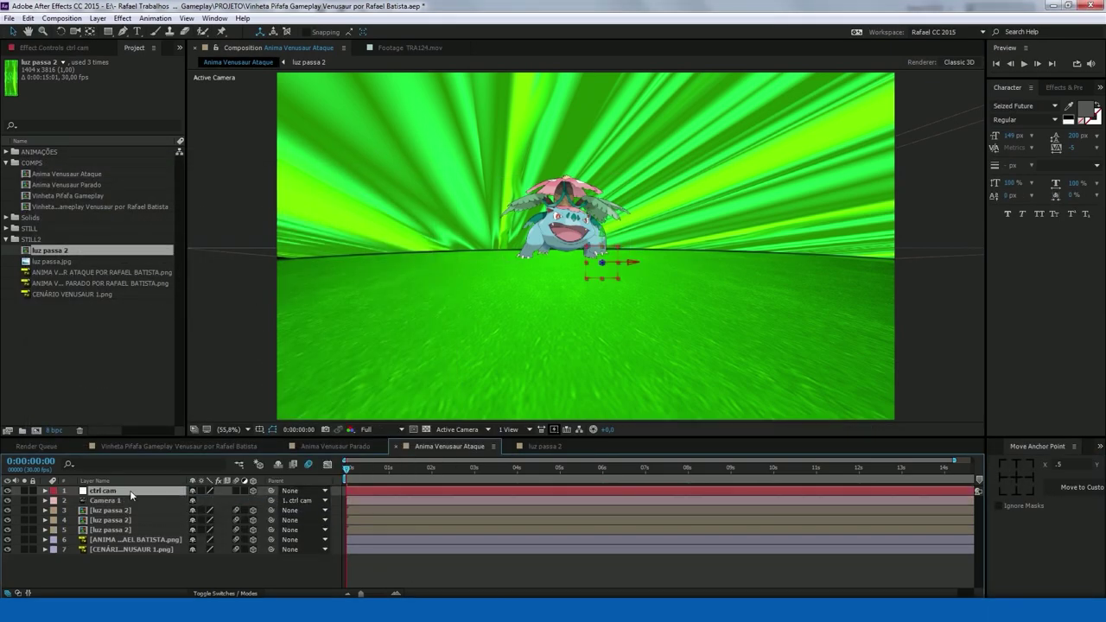
Give ctrl cam's Position a wiggle(5,8) expression and save the project
{"action": "key", "text": "p"}
{"action": "left_click", "coordinate": [73, 500], "text": "alt"}
{"action": "type", "text": "wiggle (5,8)"}
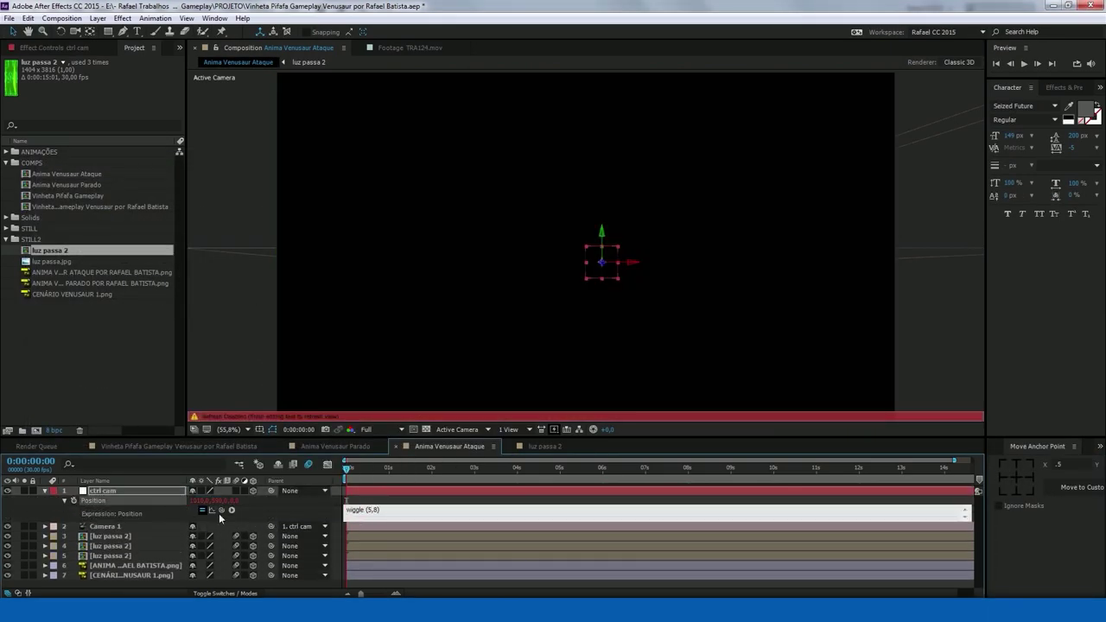
{"action": "left_click", "coordinate": [377, 506]}
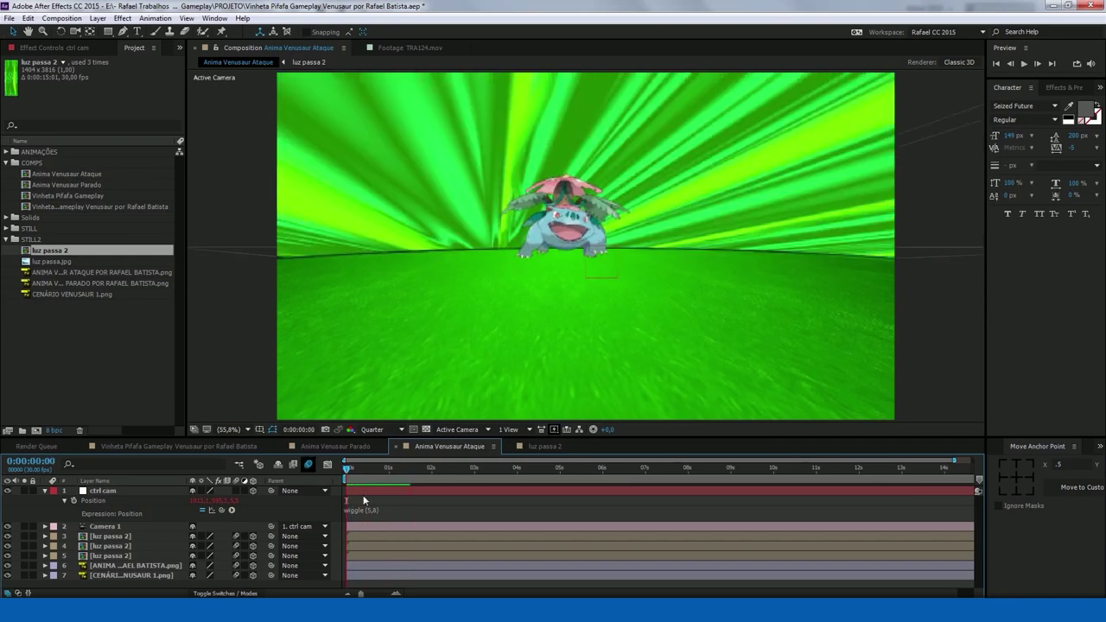
{"action": "key", "text": "ctrl+s"}
Adjust the streak layers' Scale and preview the wiggling camera from the start
{"action": "left_click", "coordinate": [149, 530]}
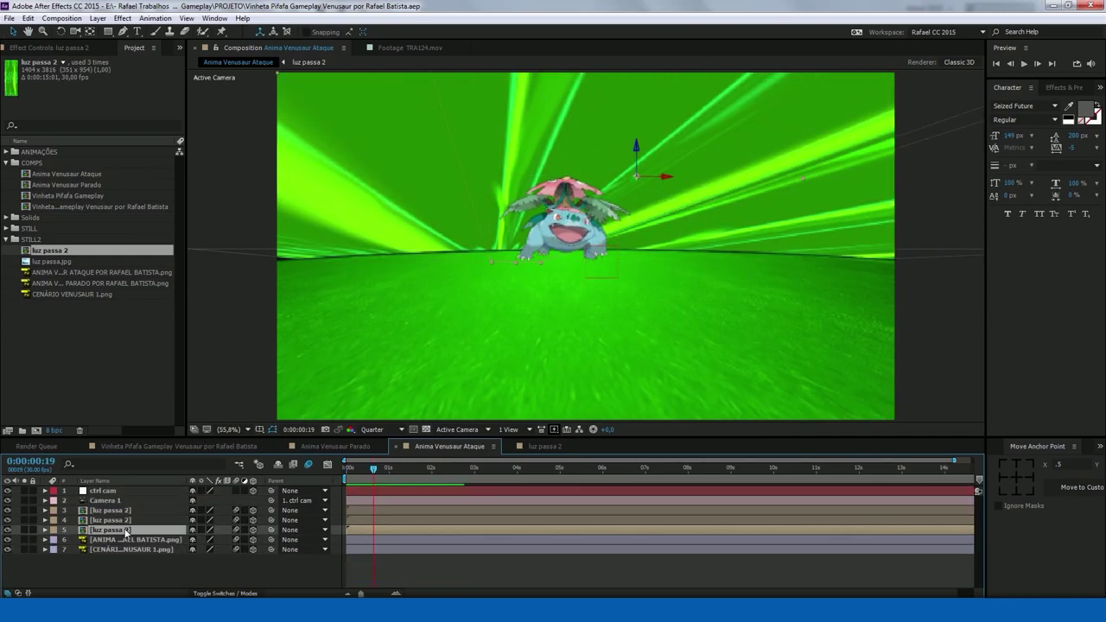
{"action": "key", "text": "s"}
{"action": "left_click", "coordinate": [110, 509], "text": "shift"}
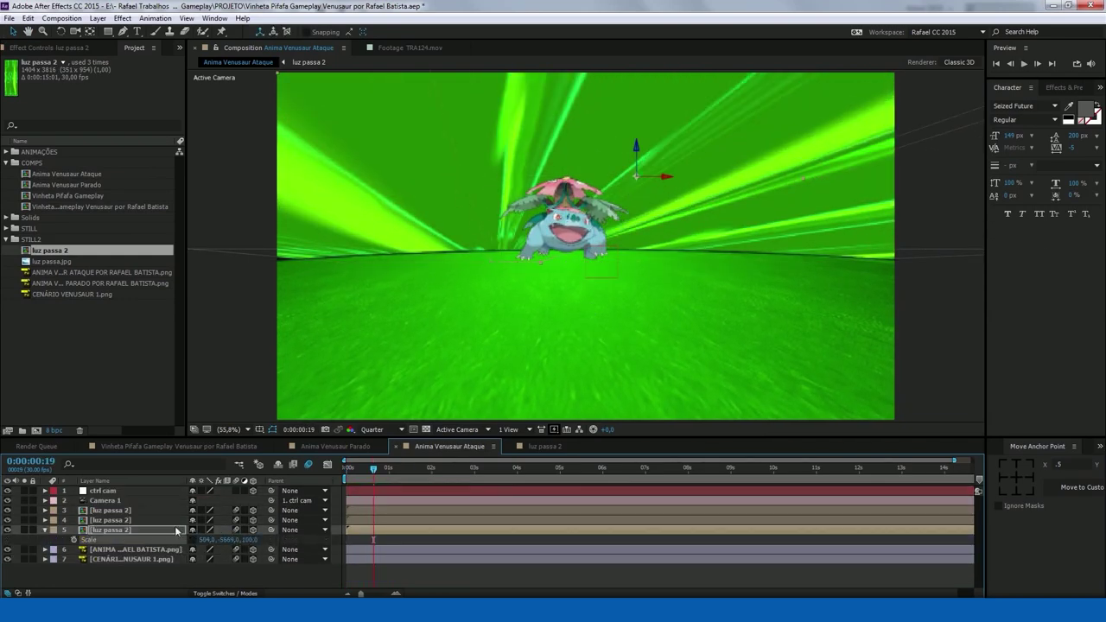
{"action": "key", "text": "s"}
{"action": "key", "text": "Home"}
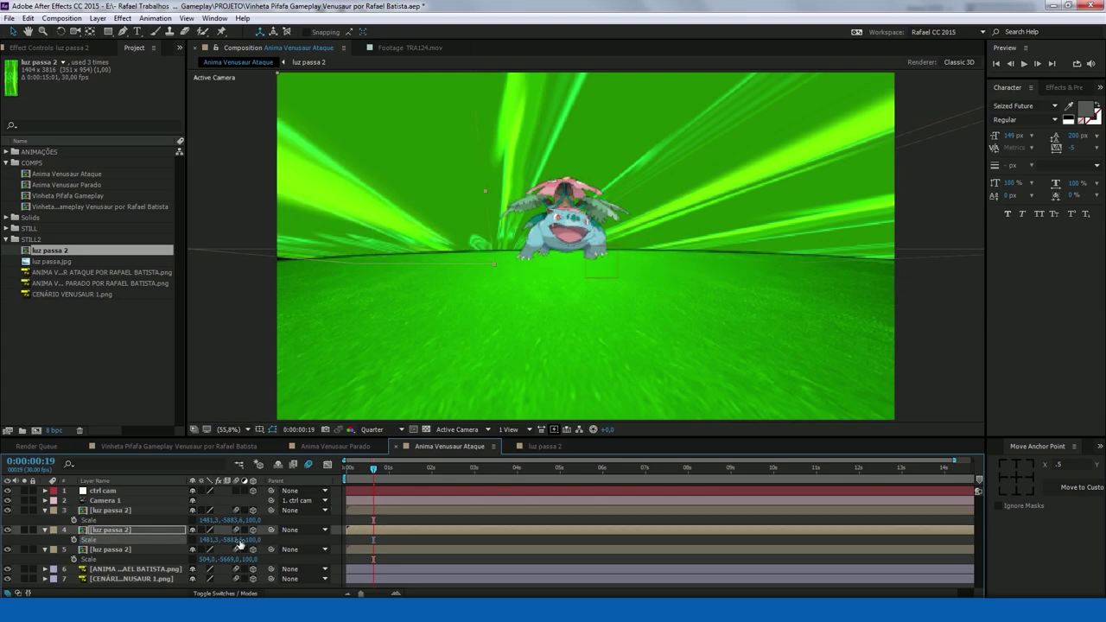
{"action": "key", "text": "space"}
{"action": "key", "text": "space"}
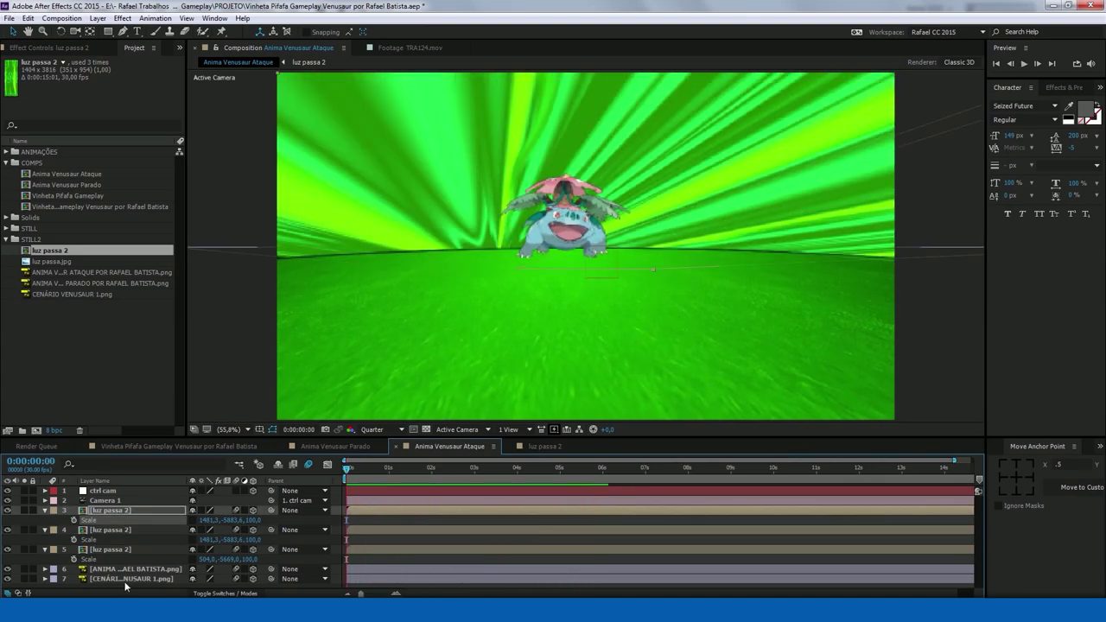
{"action": "left_click", "coordinate": [130, 568]}
{"action": "left_click", "coordinate": [45, 550]}
Create a white luz brilha solid and draw a circular mask on it
{"action": "left_click", "coordinate": [45, 530]}
{"action": "right_click", "coordinate": [124, 577]}
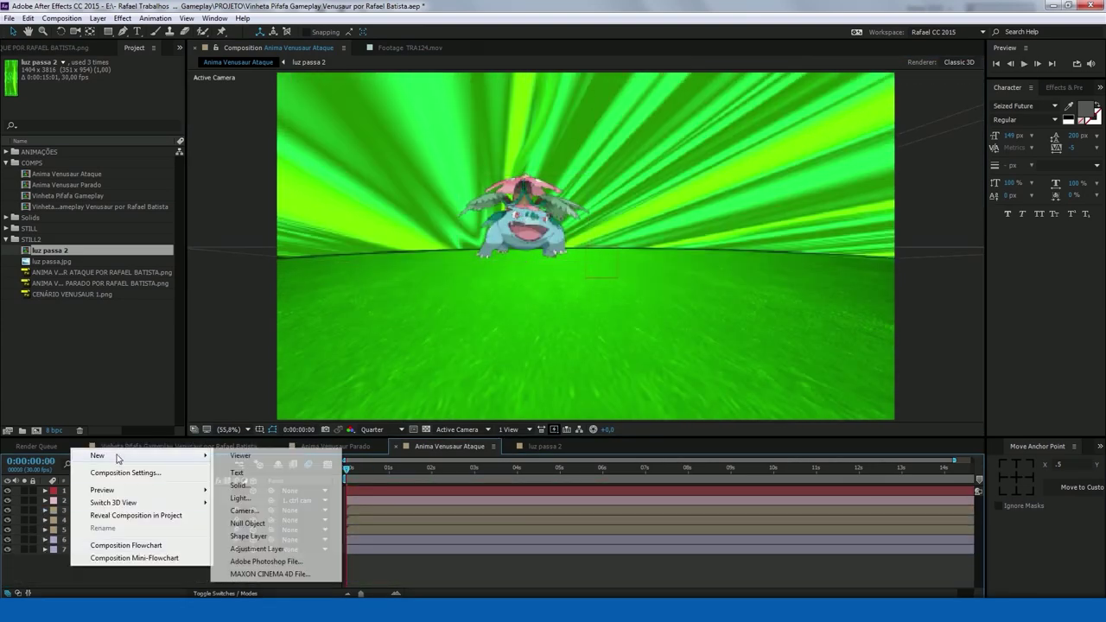
{"action": "left_click", "coordinate": [246, 471]}
{"action": "left_click", "coordinate": [546, 374]}
{"action": "key", "text": "Return"}
{"action": "key", "text": "Return"}
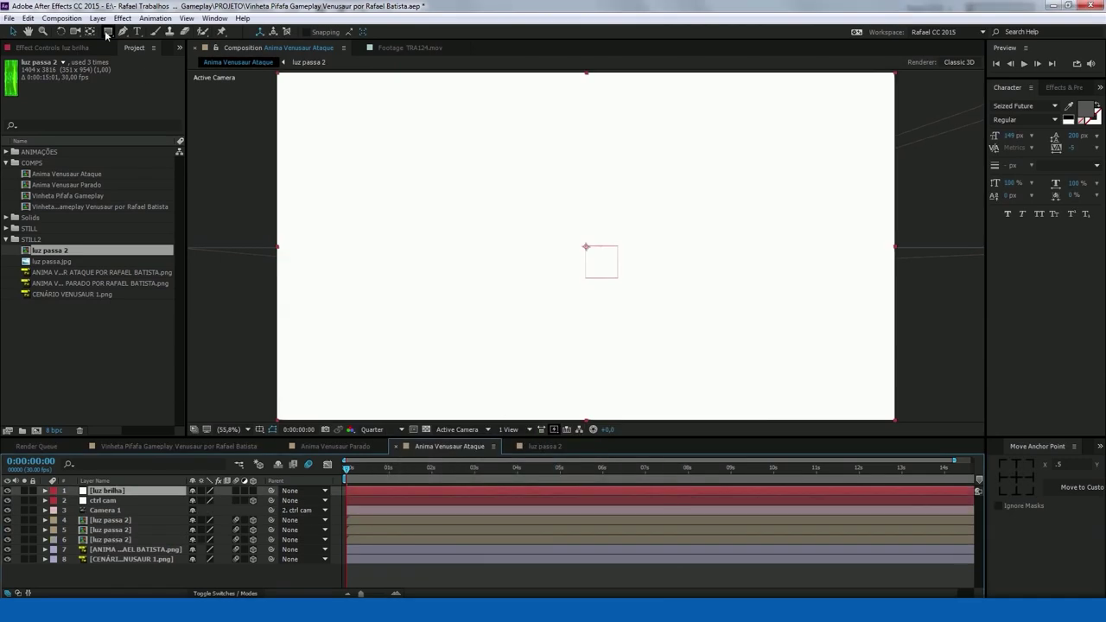
{"action": "left_click_drag", "start_coordinate": [456, 148], "coordinate": [706, 398]}
Apply a Radial Gradient Ramp ending in black, its start centred on the circle
{"action": "right_click", "coordinate": [268, 259]}
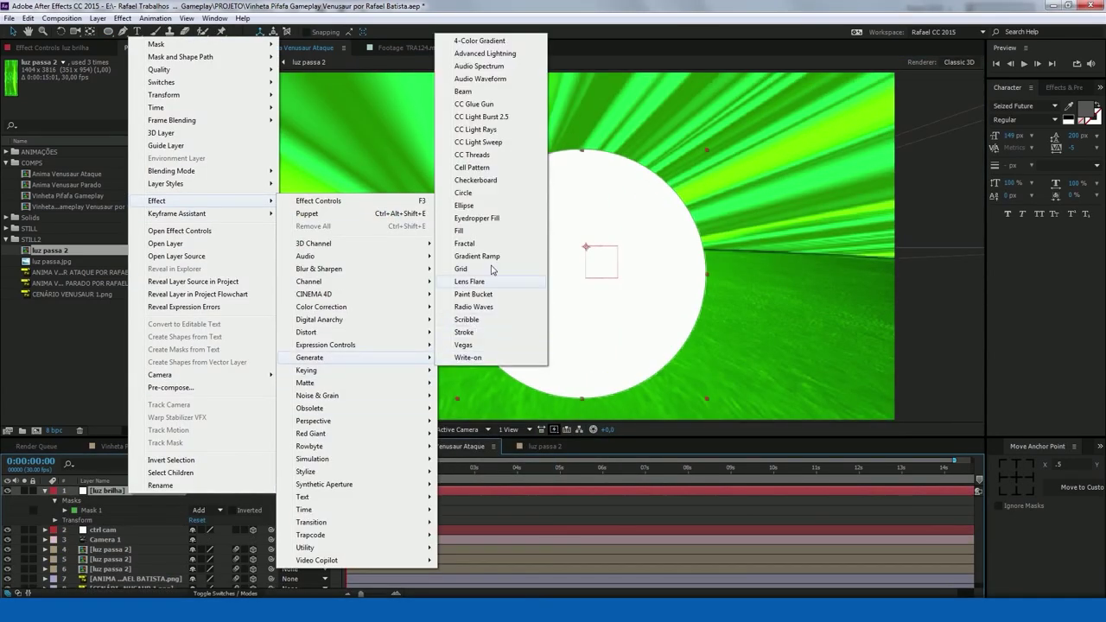
{"action": "left_click", "coordinate": [617, 251]}
{"action": "left_click", "coordinate": [138, 121]}
{"action": "left_click", "coordinate": [141, 146]}
{"action": "left_click", "coordinate": [108, 111]}
{"action": "left_click", "coordinate": [396, 545]}
{"action": "key", "text": "Return"}
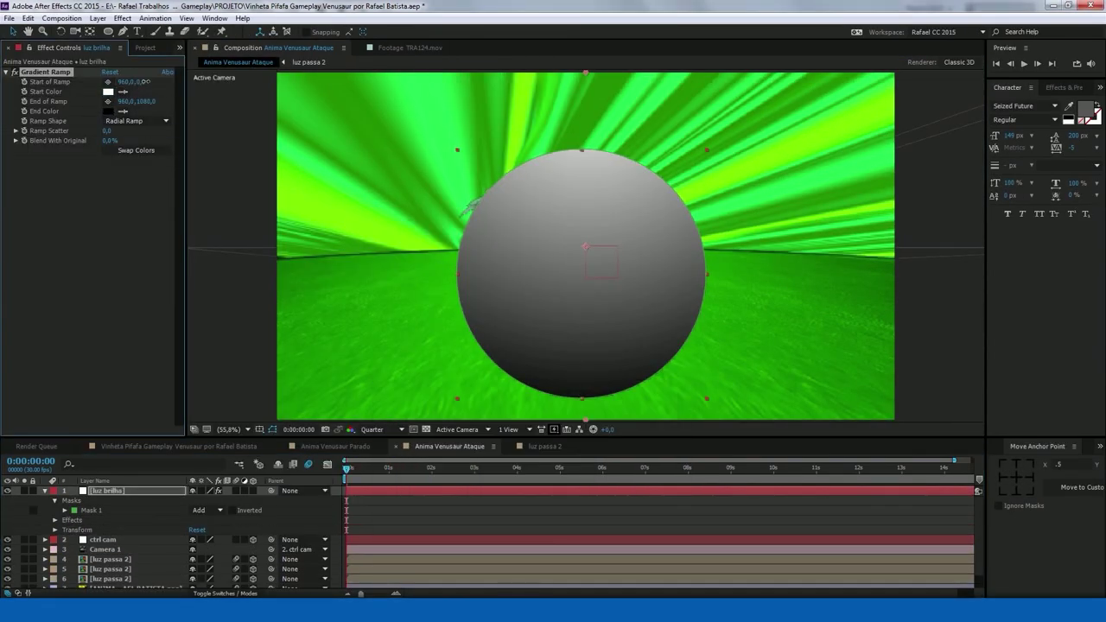
{"action": "left_click_drag", "start_coordinate": [585, 72], "coordinate": [586, 275]}
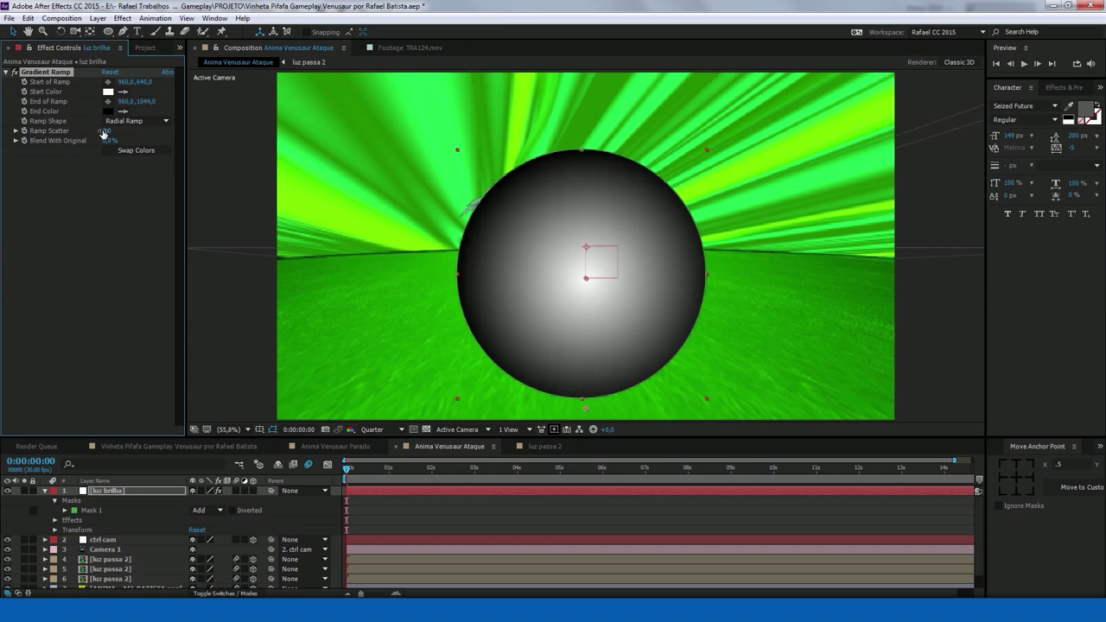
{"action": "left_click", "coordinate": [64, 510]}
{"action": "left_click", "coordinate": [202, 491]}
Set luz brilha to Color Dodge, move it below Venusaur and make it 3D
{"action": "left_click", "coordinate": [269, 251]}
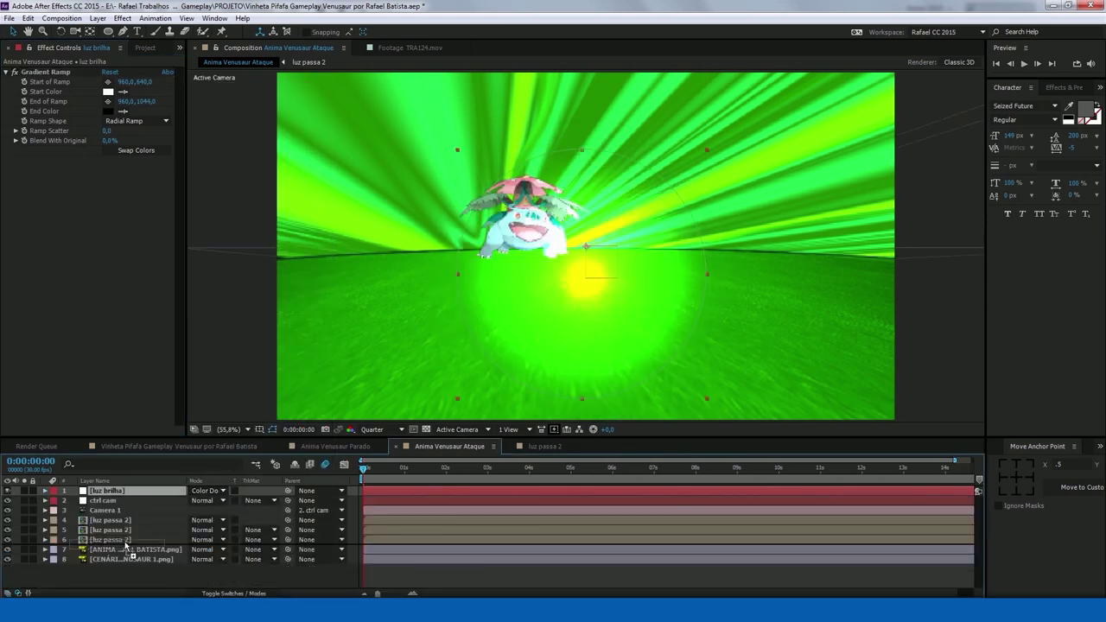
{"action": "left_click_drag", "start_coordinate": [107, 491], "coordinate": [145, 551]}
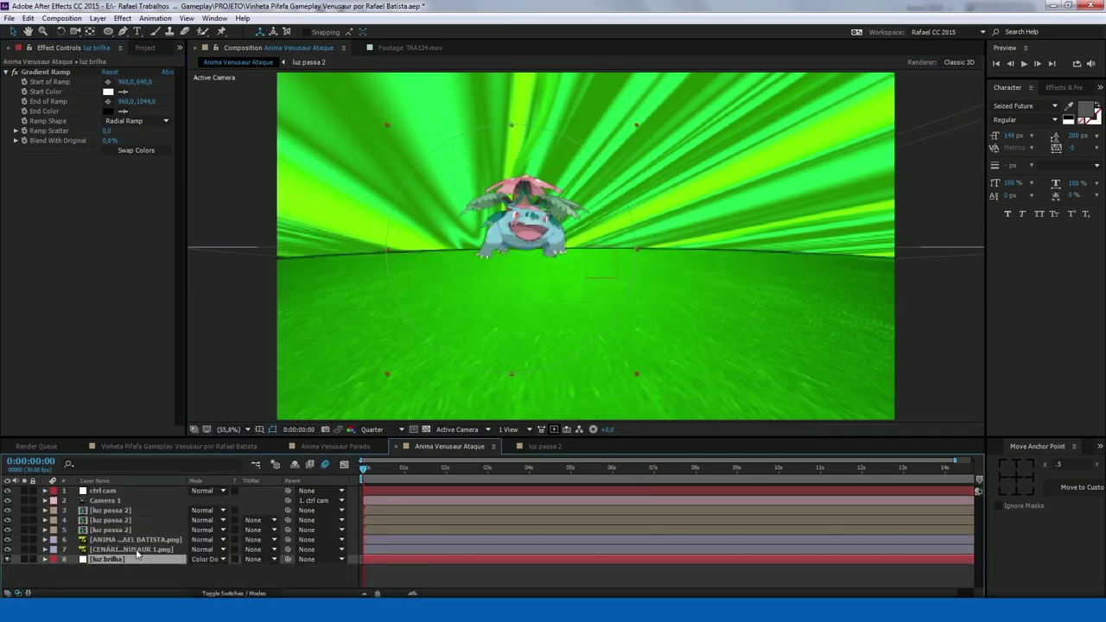
{"action": "left_click", "coordinate": [136, 553]}
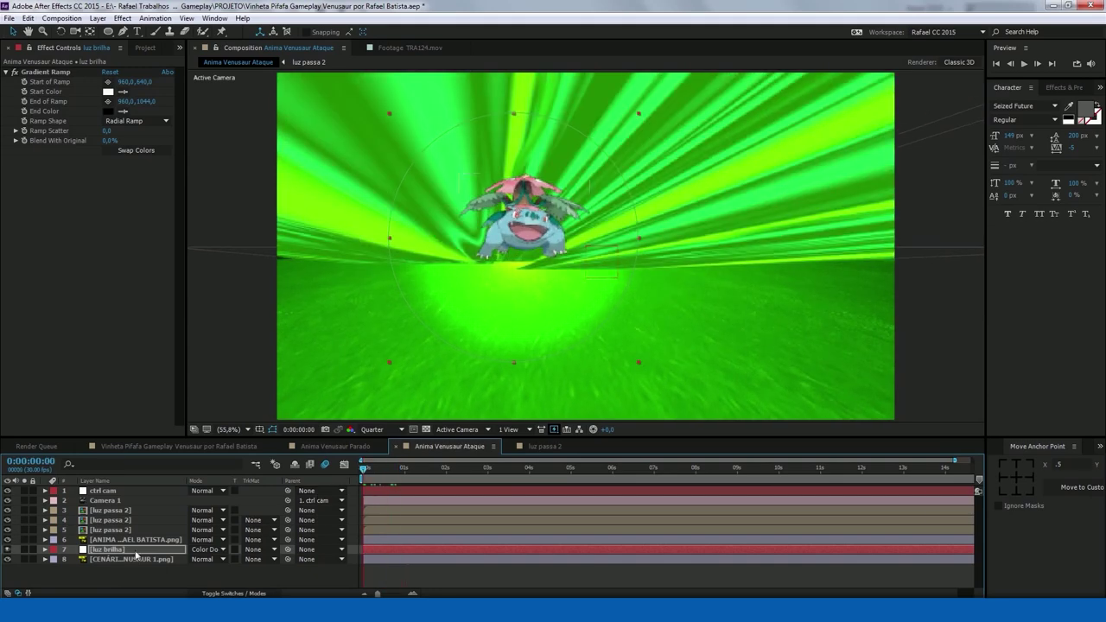
{"action": "left_click", "coordinate": [252, 550]}
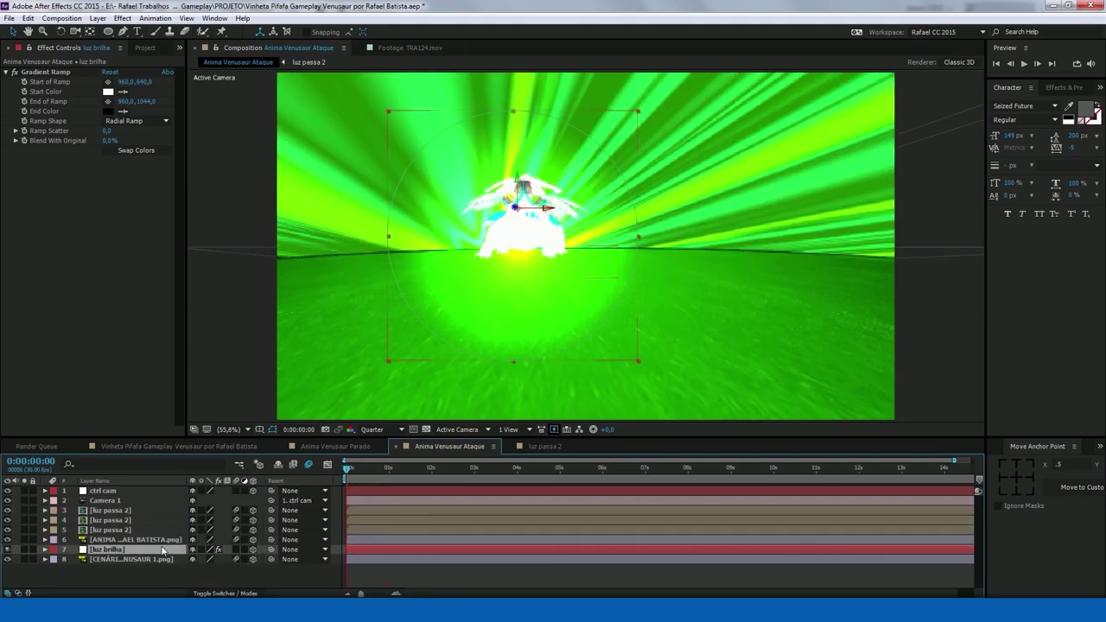
Edit the glow's Z position, scale it to 259% and tilt its X orientation flat
{"action": "key", "text": "p"}
{"action": "left_click", "coordinate": [236, 559]}
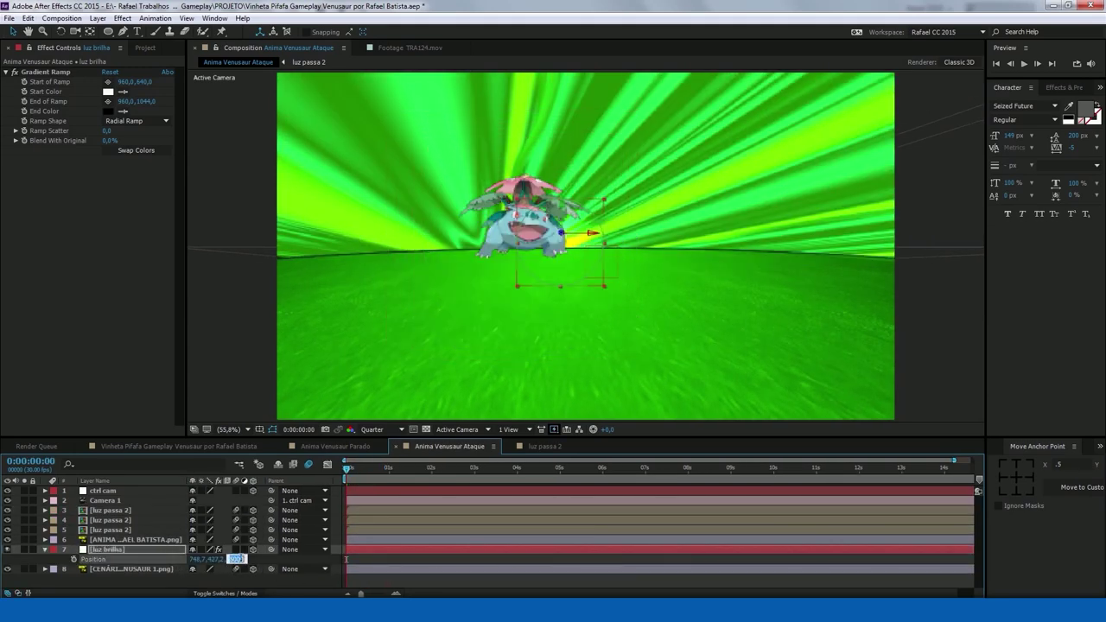
{"action": "key", "text": "Return"}
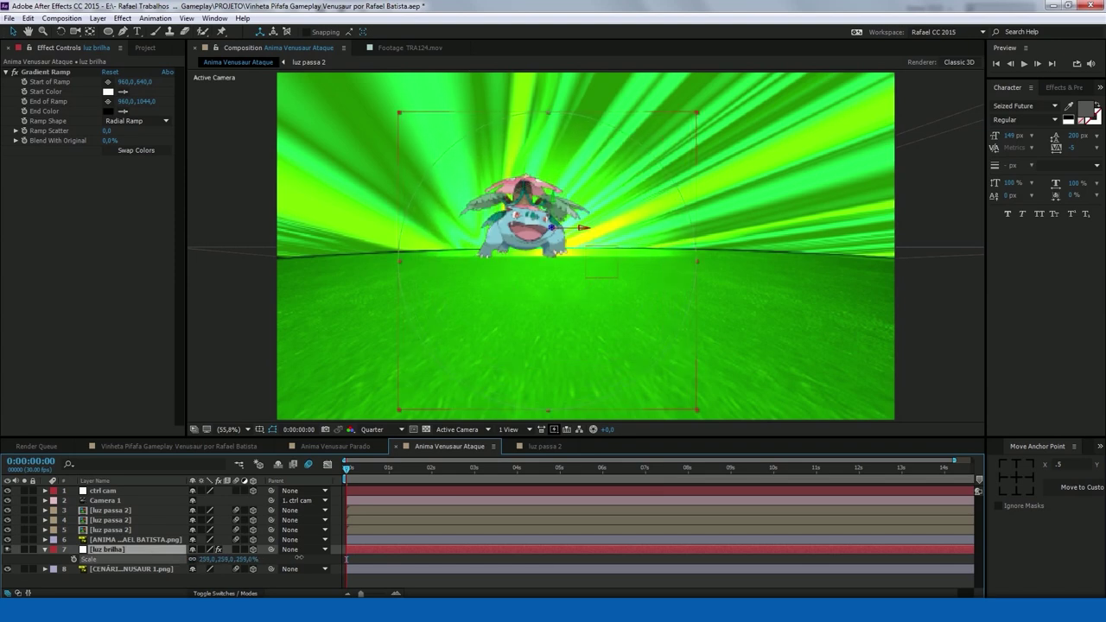
{"action": "key", "text": "s"}
{"action": "mouse_move", "coordinate": [197, 560]}
{"action": "left_mouse_down"}
{"action": "mouse_move", "coordinate": [158, 556]}
{"action": "mouse_move", "coordinate": [178, 562]}
{"action": "left_mouse_up"}
{"action": "key", "text": "r"}
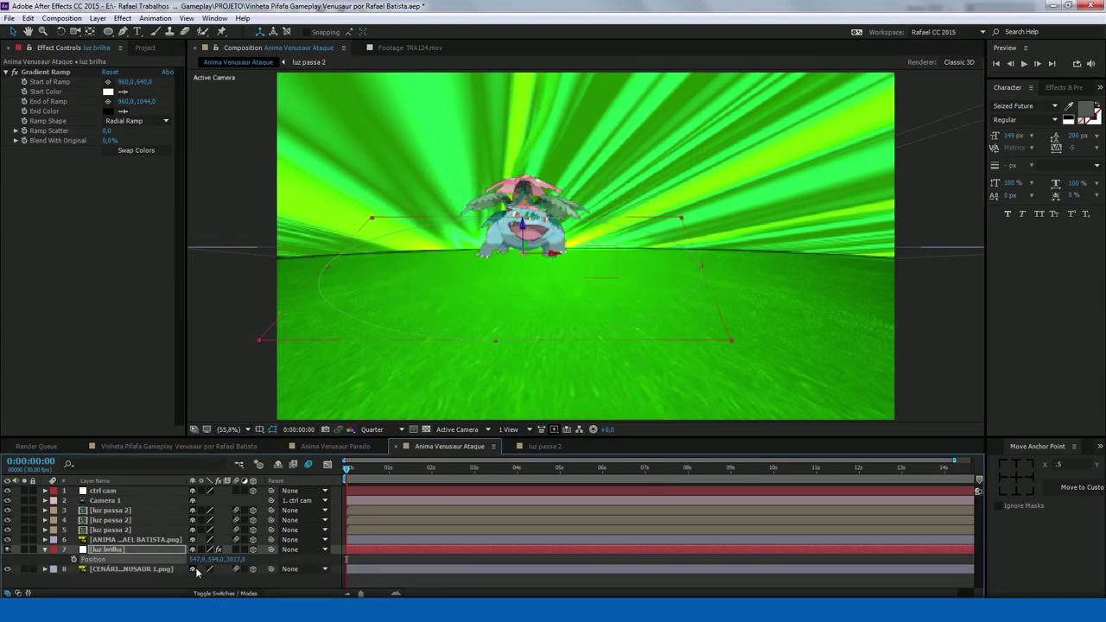
Match the glow's orientation to the ground layer and slide it back to Z 3492
{"action": "scroll", "coordinate": [173, 553], "scroll_direction": "down", "scroll_amount": 1}
{"action": "left_click", "coordinate": [123, 583]}
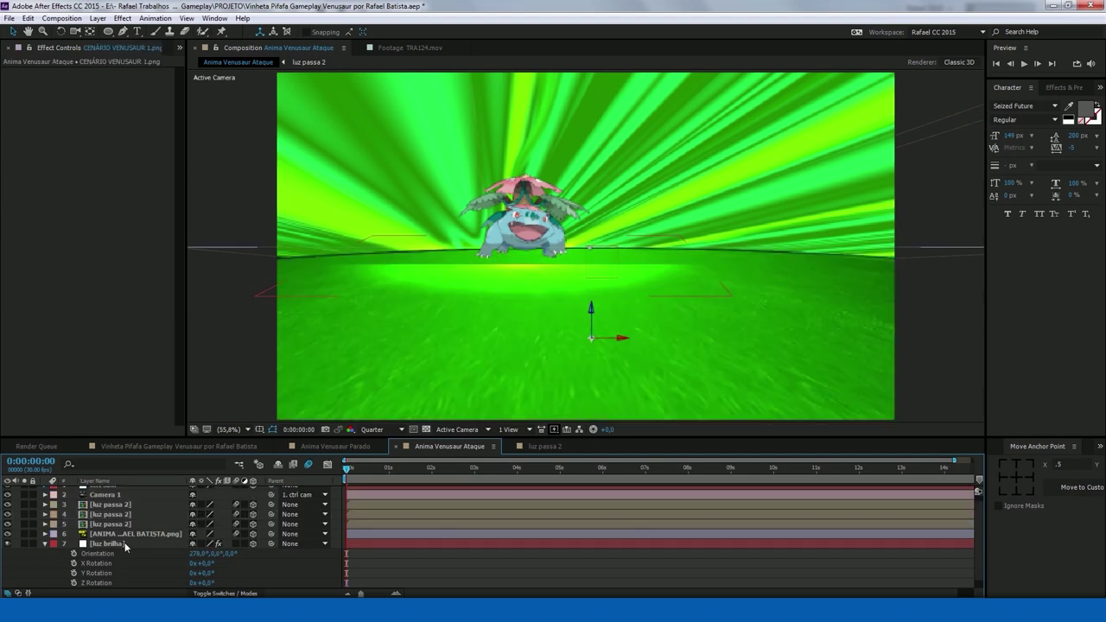
{"action": "key", "text": "r"}
{"action": "left_click", "coordinate": [119, 513], "text": "ctrl"}
{"action": "key", "text": "shift+p"}
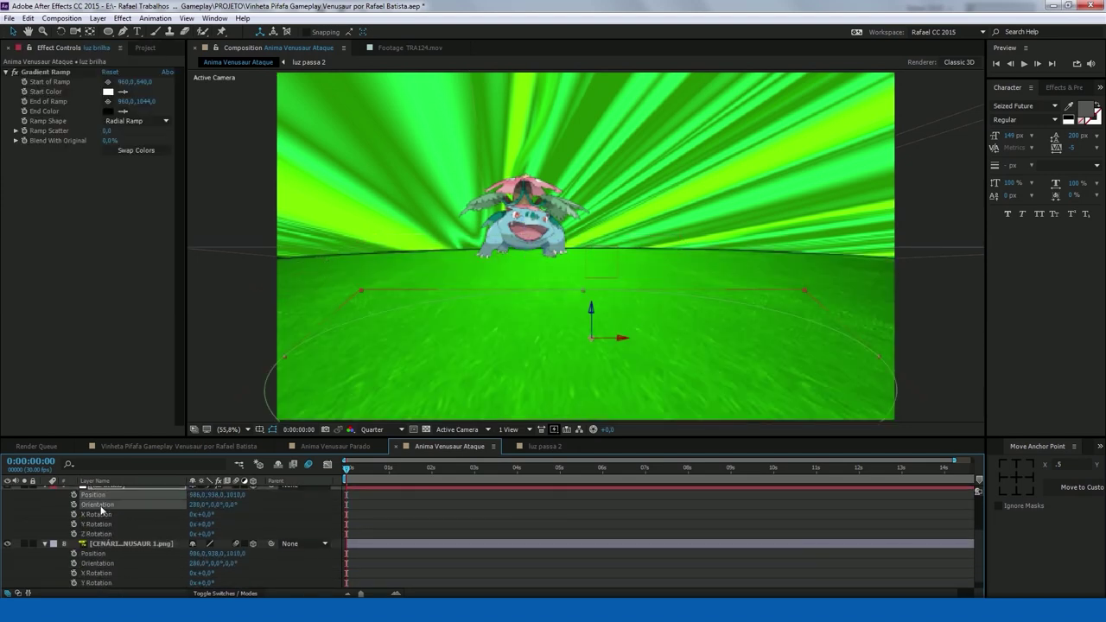
{"action": "left_click_drag", "start_coordinate": [207, 505], "coordinate": [303, 496]}
{"action": "mouse_move", "coordinate": [235, 496]}
{"action": "left_mouse_down"}
{"action": "mouse_move", "coordinate": [207, 496]}
{"action": "mouse_move", "coordinate": [314, 493]}
{"action": "left_mouse_up"}
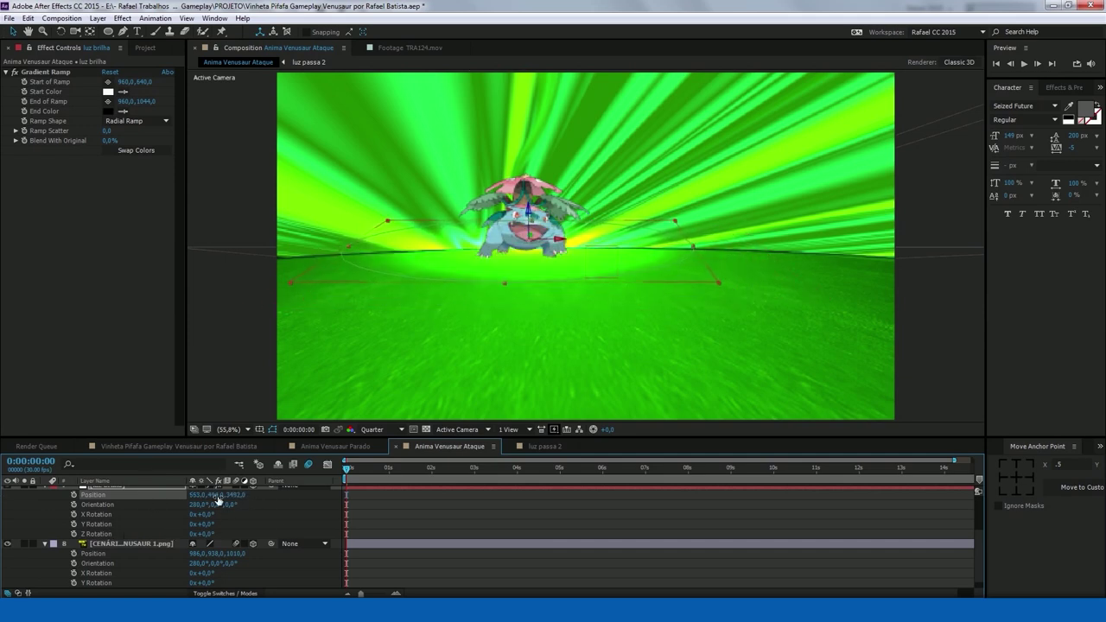
{"action": "left_click", "coordinate": [111, 548]}
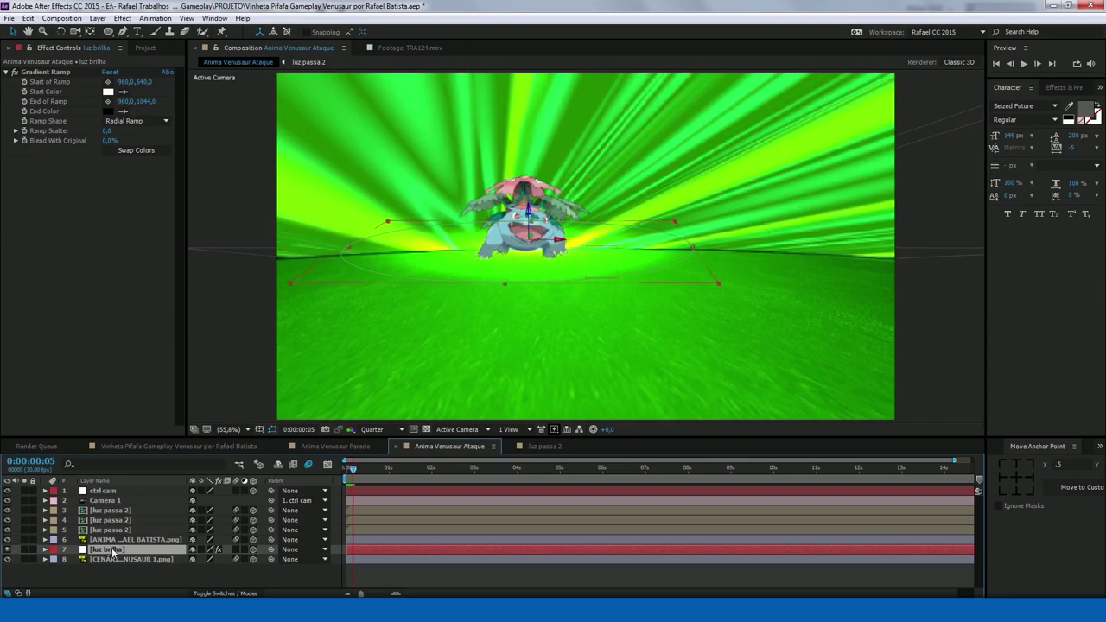
Keyframe the glow's Scale from 29% to 1322% by frame 25, preview, and start a FLARE solid
{"action": "key", "text": "s"}
{"action": "left_click_drag", "start_coordinate": [191, 562], "coordinate": [99, 567]}
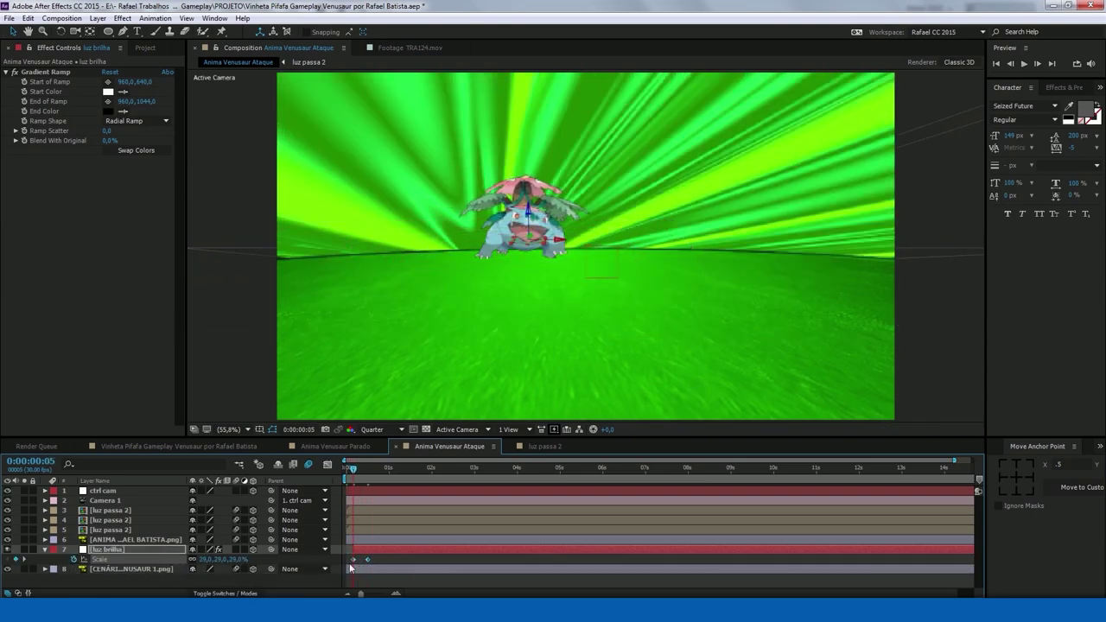
{"action": "left_click", "coordinate": [381, 470]}
{"action": "left_click_drag", "start_coordinate": [207, 559], "coordinate": [489, 569]}
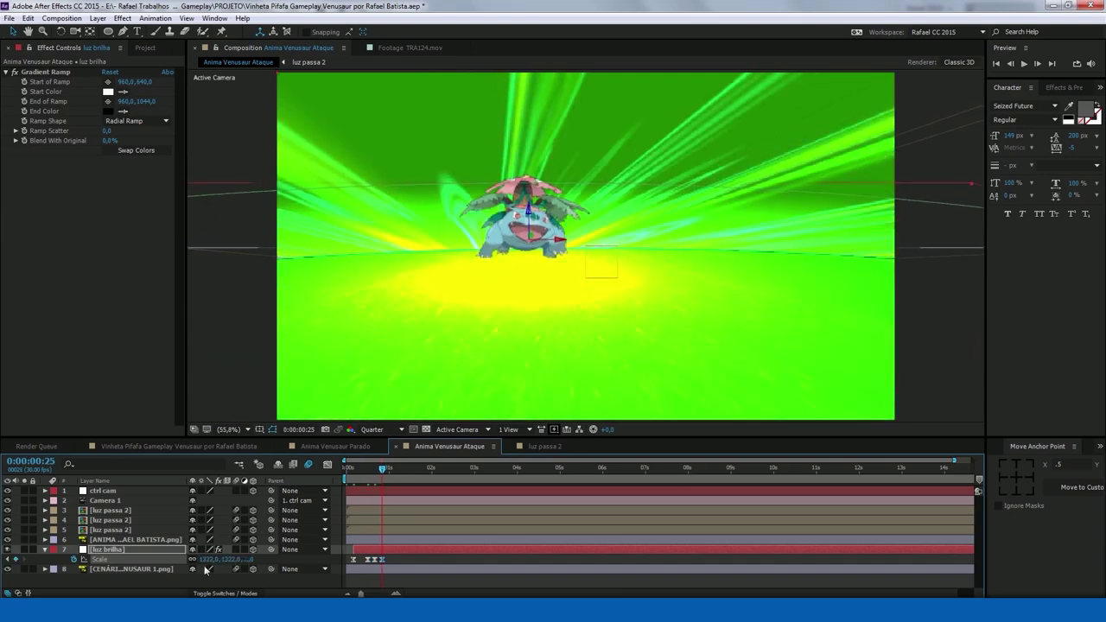
{"action": "key", "text": "Home"}
{"action": "key", "text": "space"}
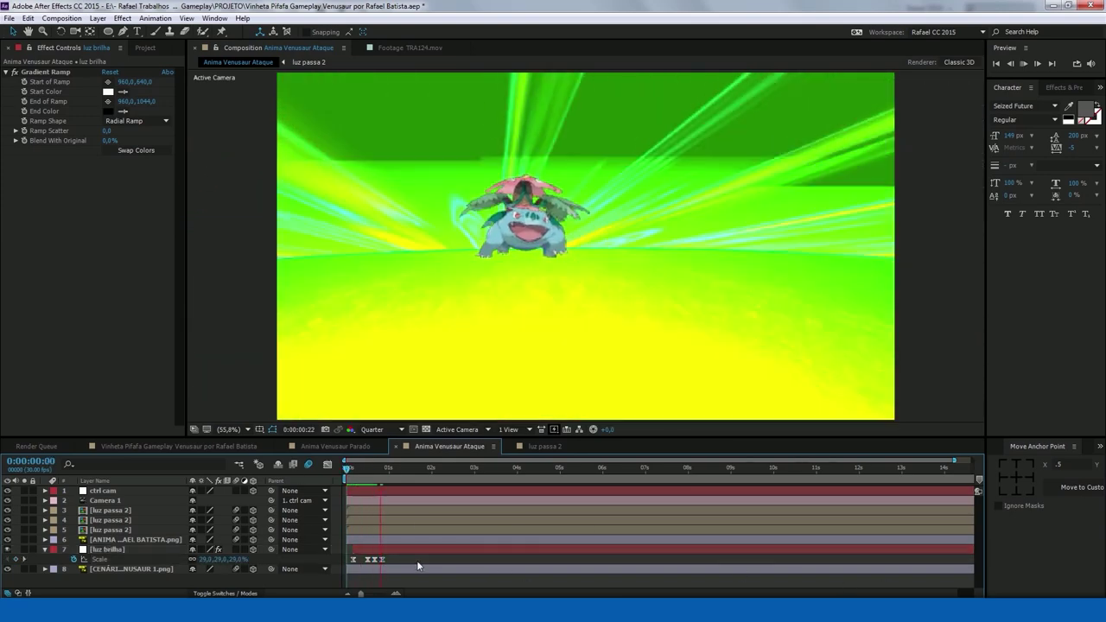
{"action": "key", "text": "ctrl+y"}
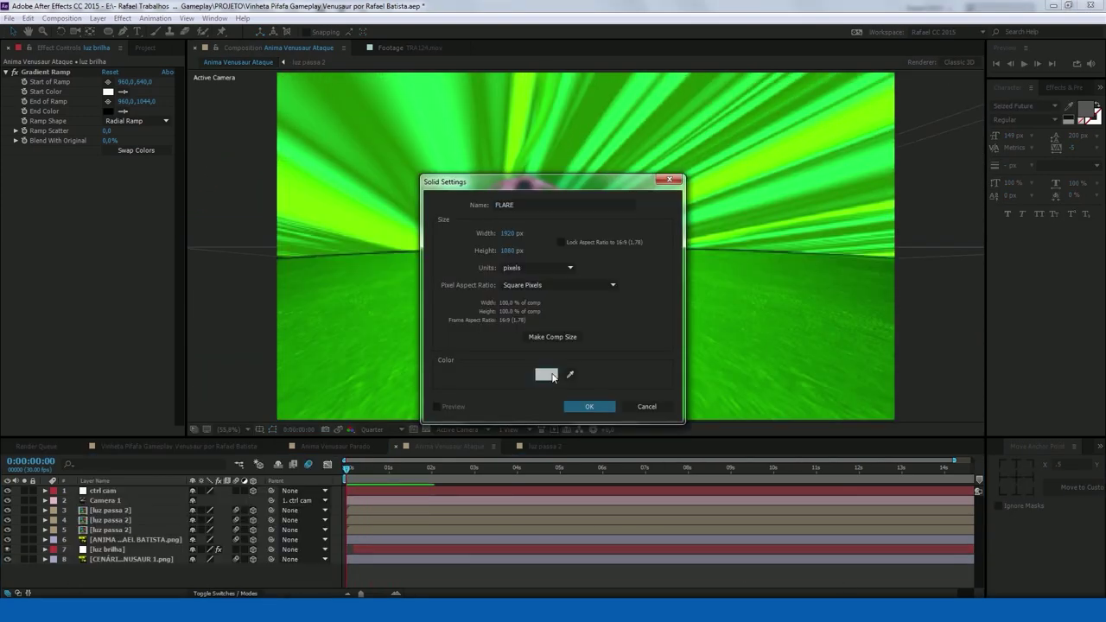